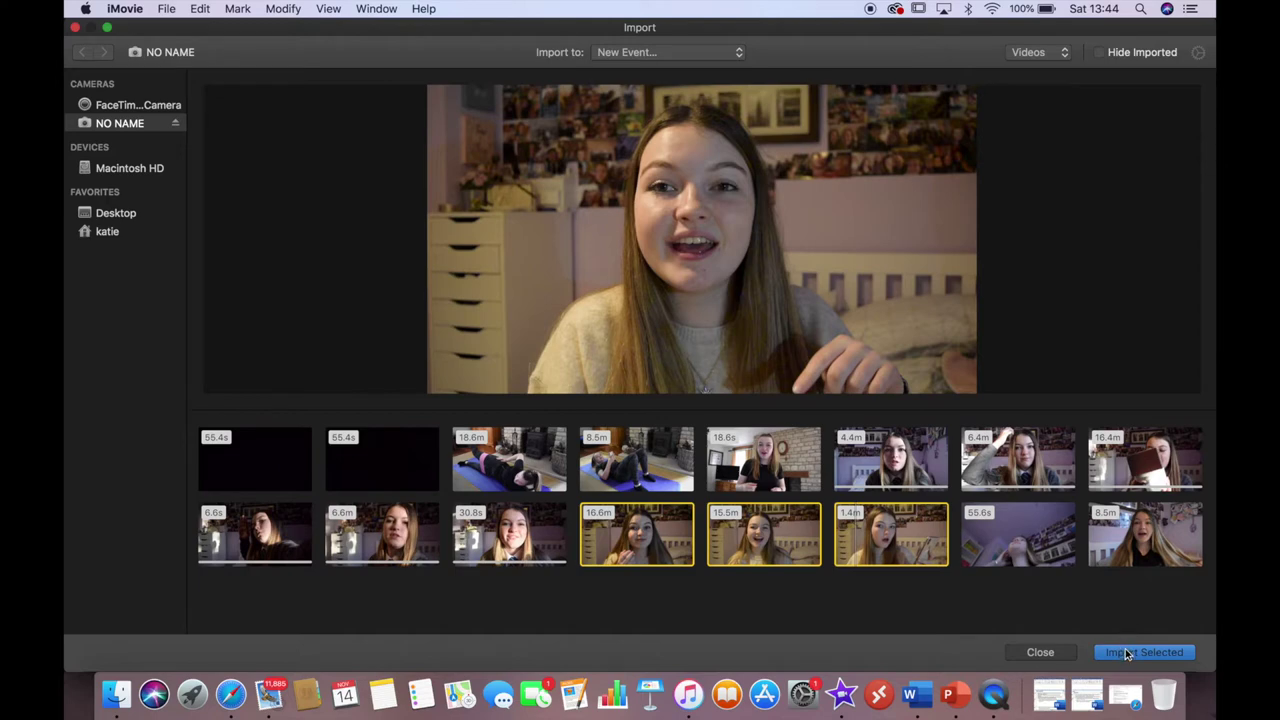
click(1126, 653)
click(615, 538)
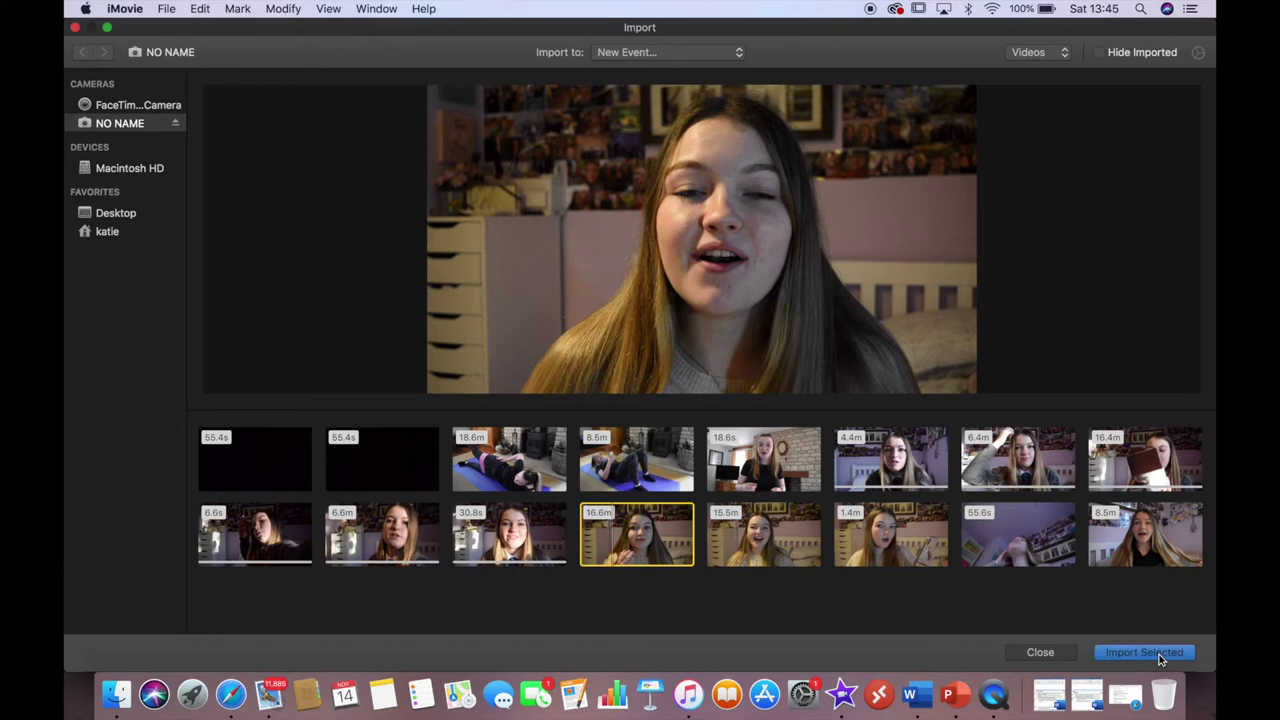
click(1040, 656)
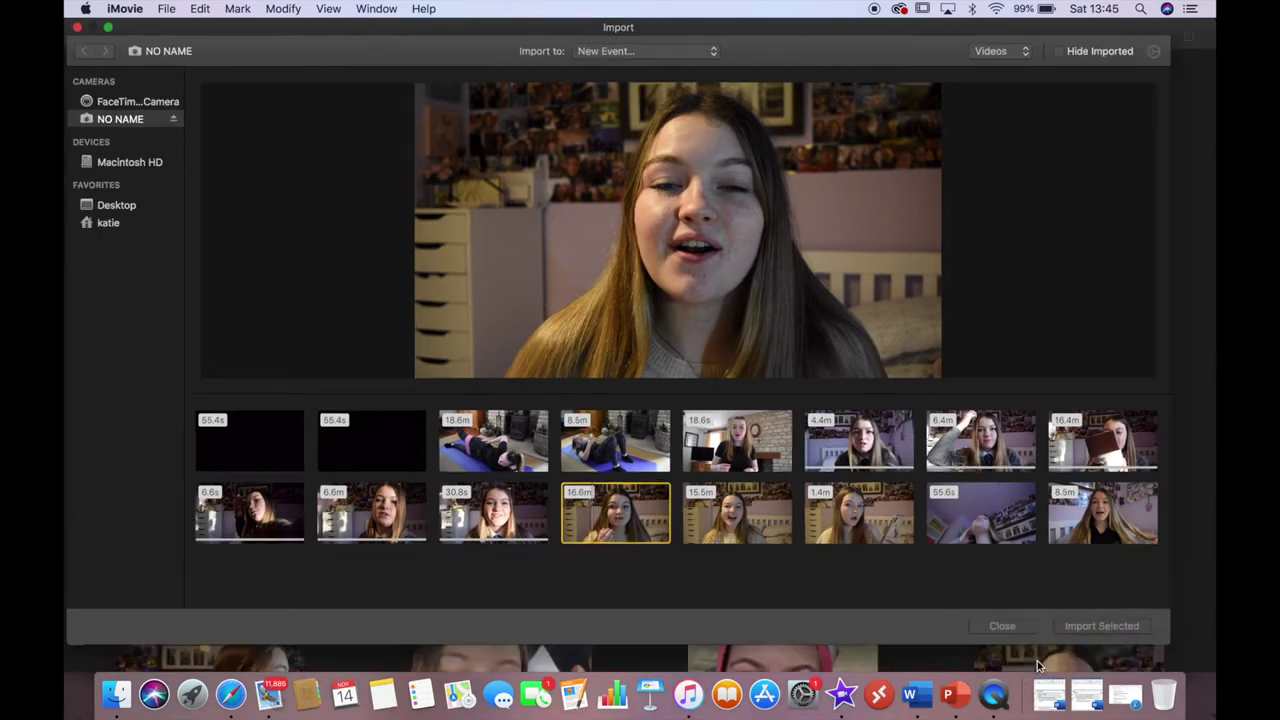
Create a new movie project and show its editing window in full screen.
click(253, 262)
click(214, 316)
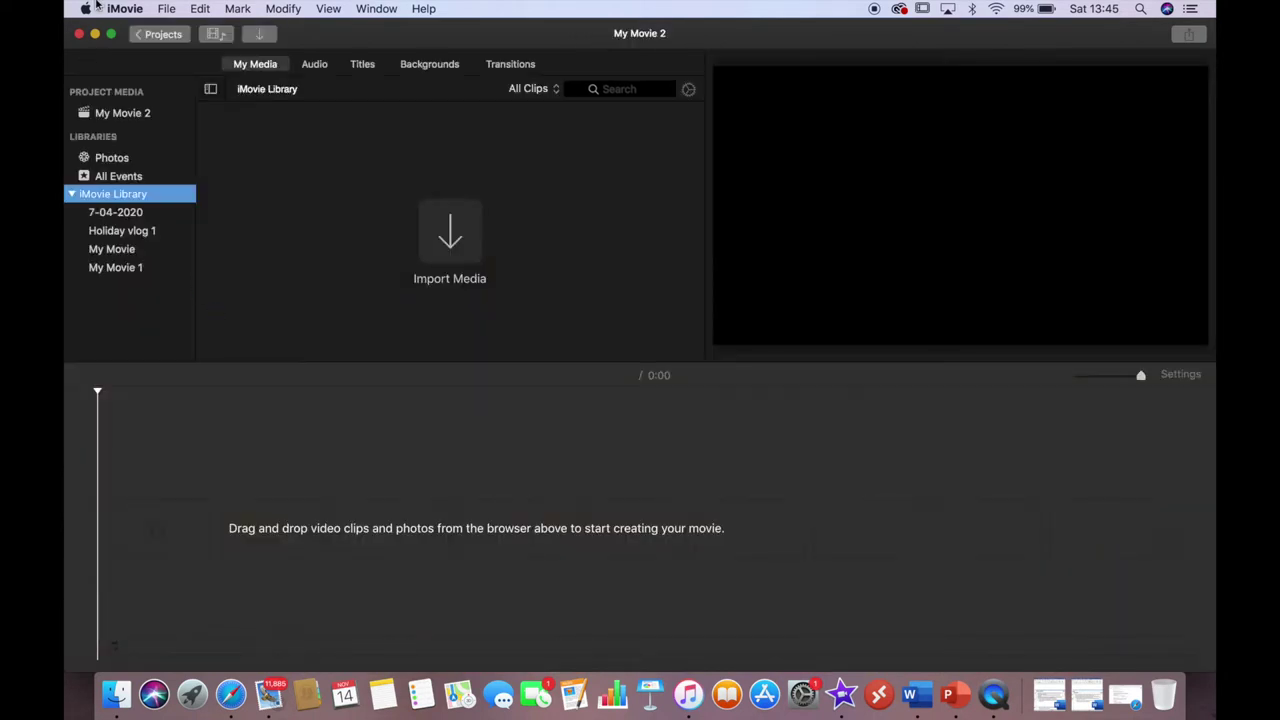
click(111, 35)
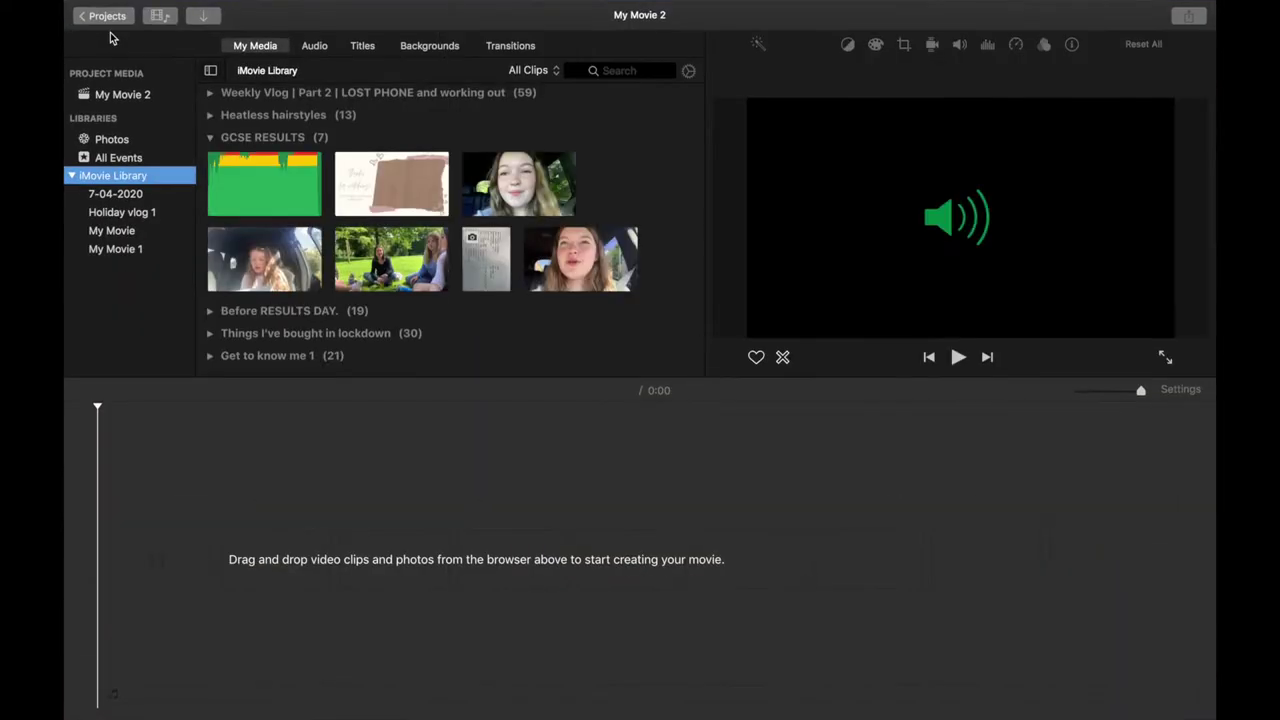
click(196, 483)
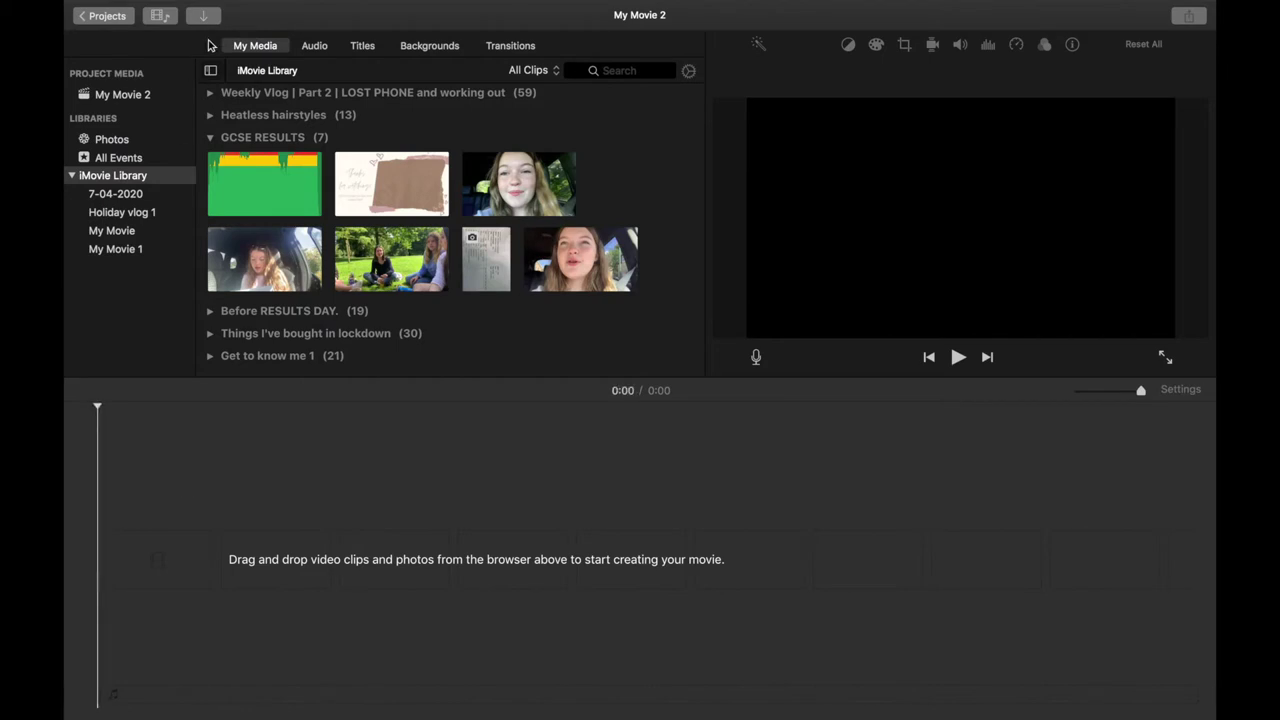
Import the 16.6-minute video from the NO NAME camera into the project media.
mouse_move(210, 8)
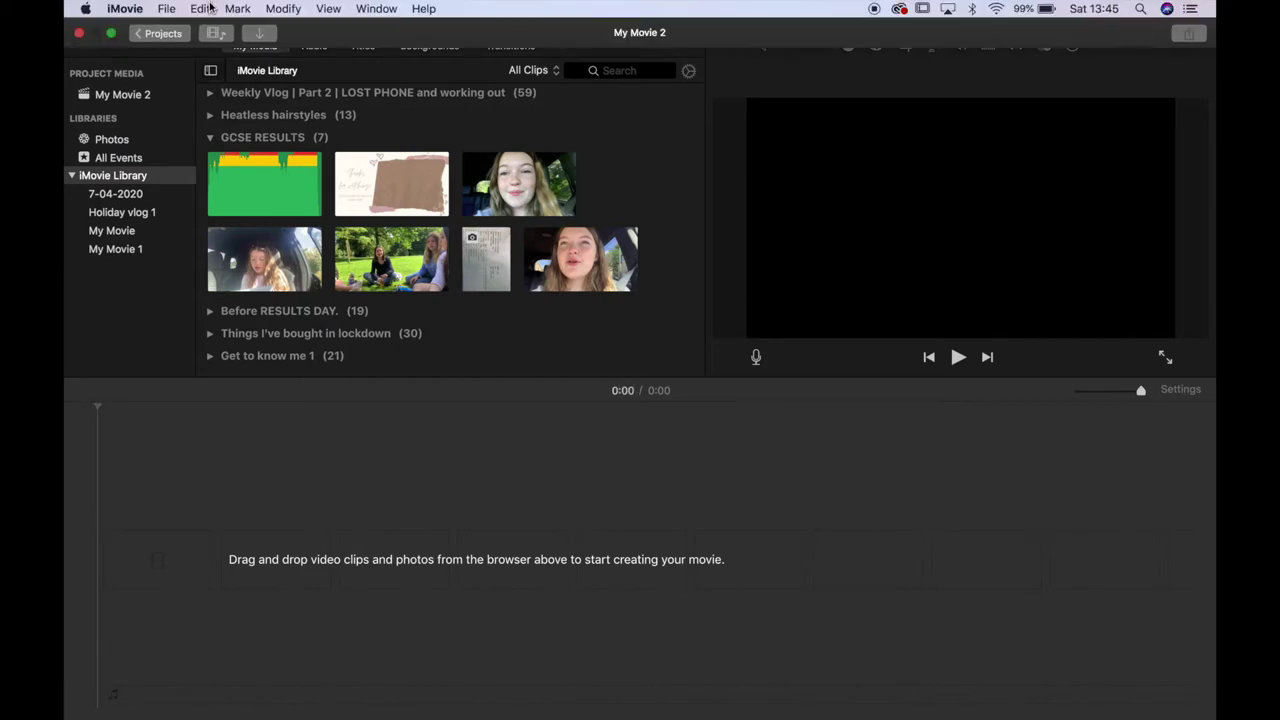
click(256, 38)
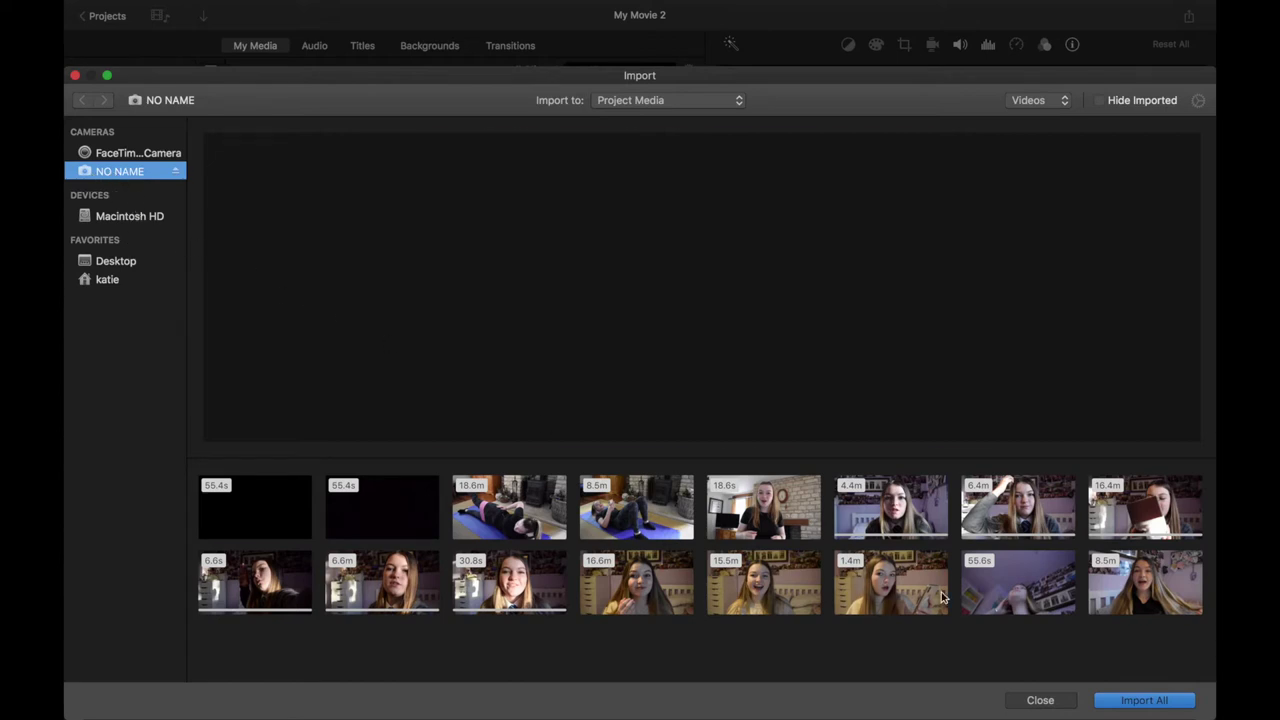
click(636, 585)
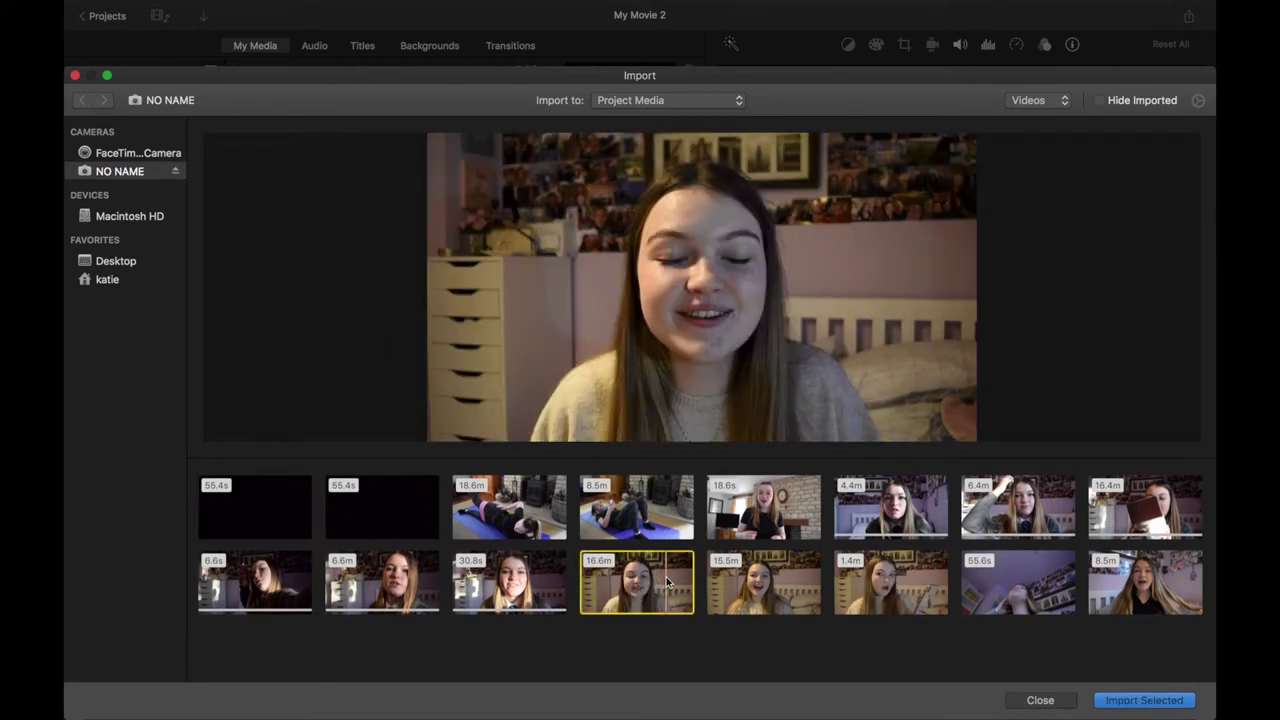
click(1143, 700)
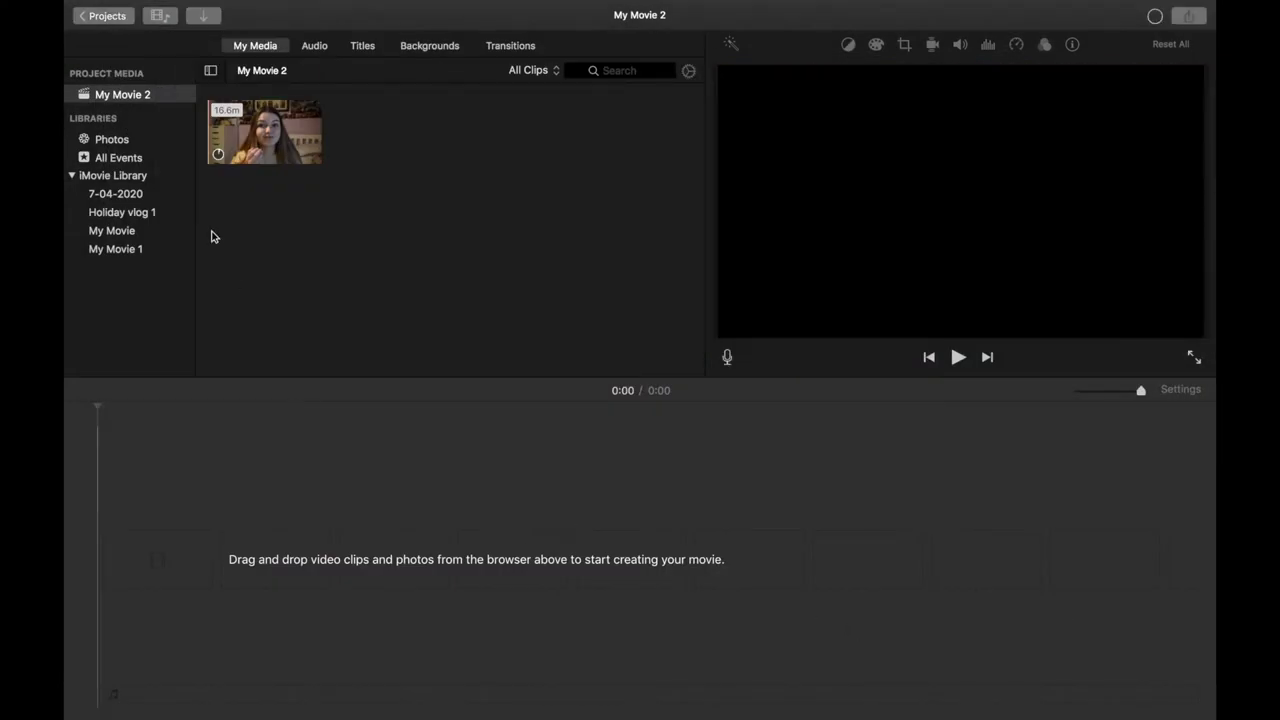
Check the import progress of the 16.6-minute clip and close the progress details.
click(218, 152)
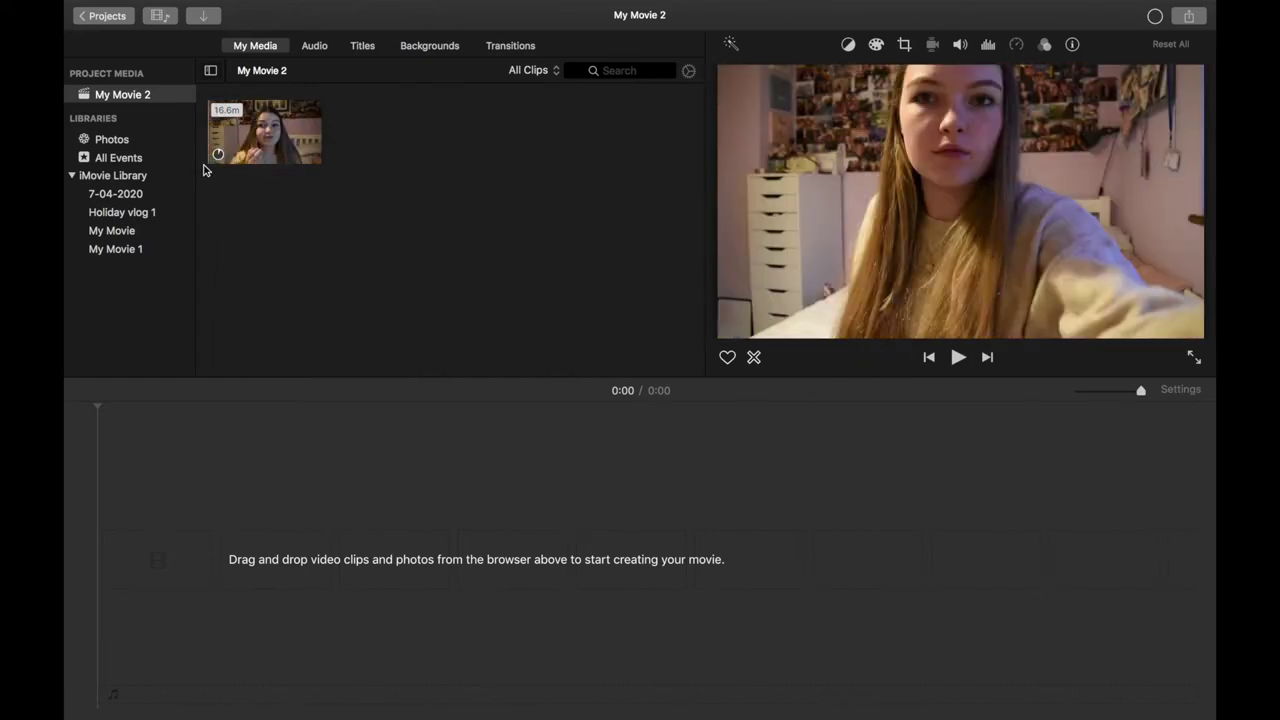
click(1154, 20)
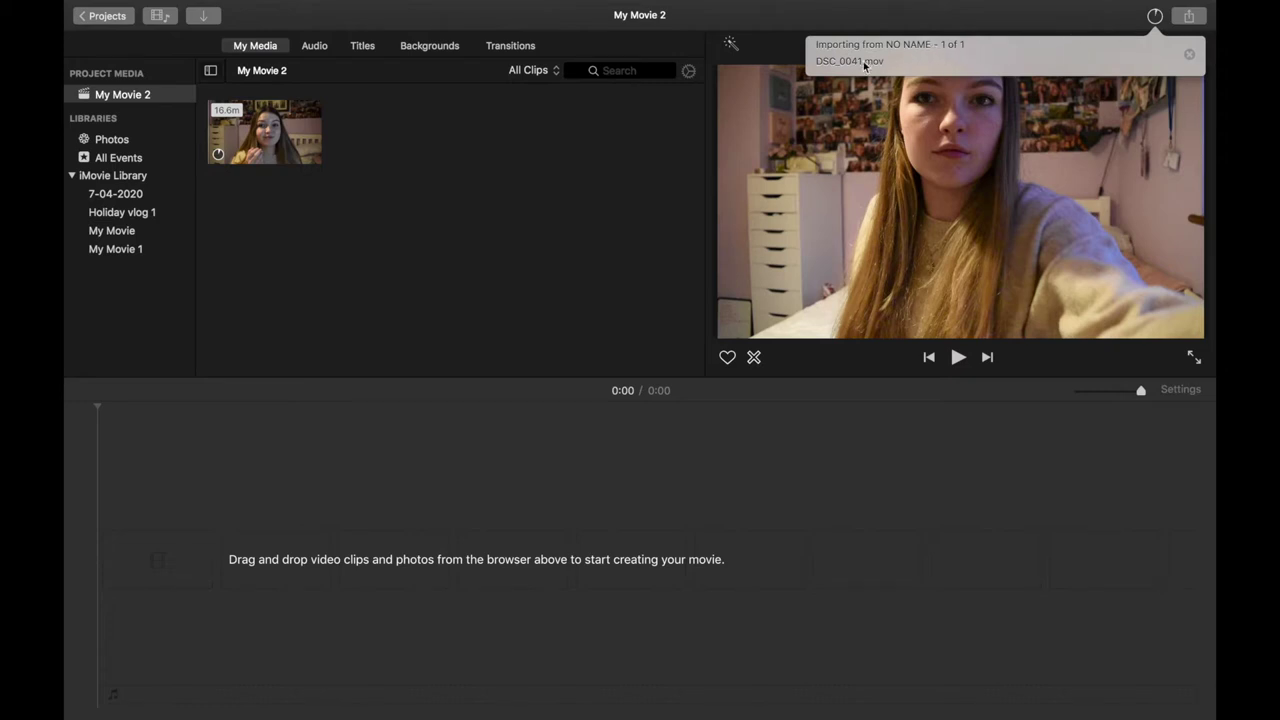
click(541, 143)
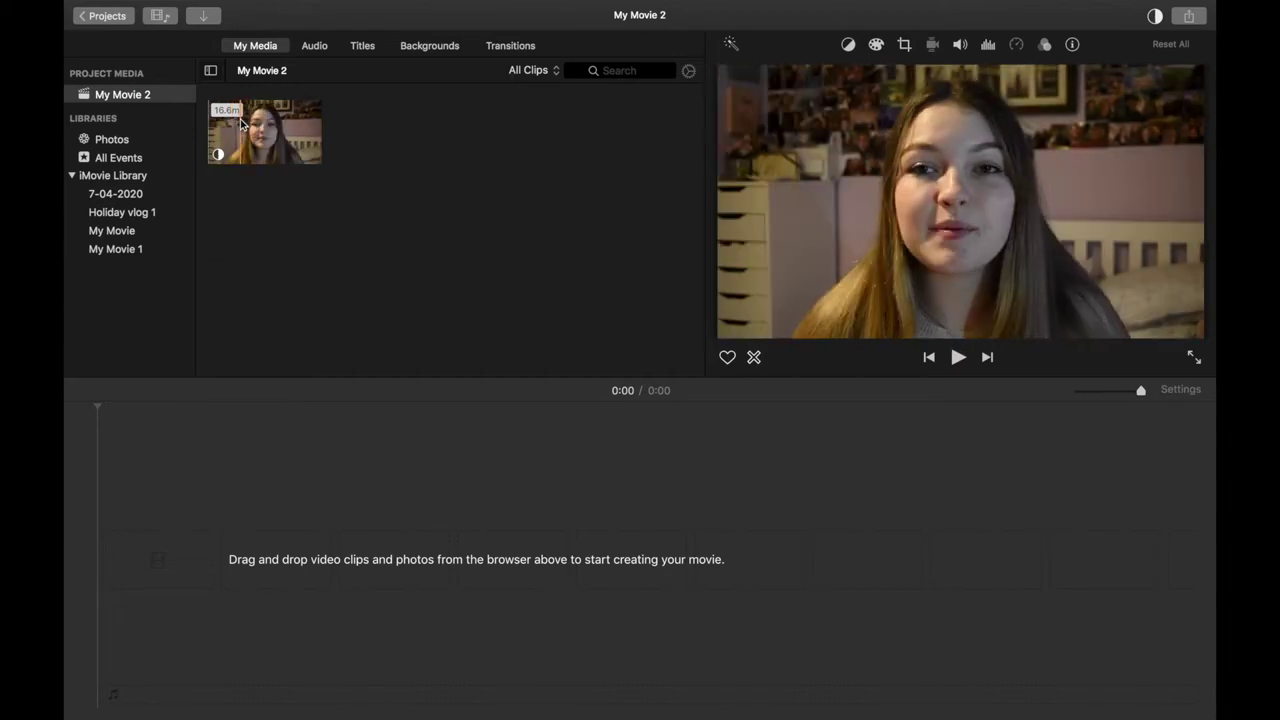
Import the 15.5-minute and 1.4-minute videos from the NO NAME camera into the project media.
click(197, 16)
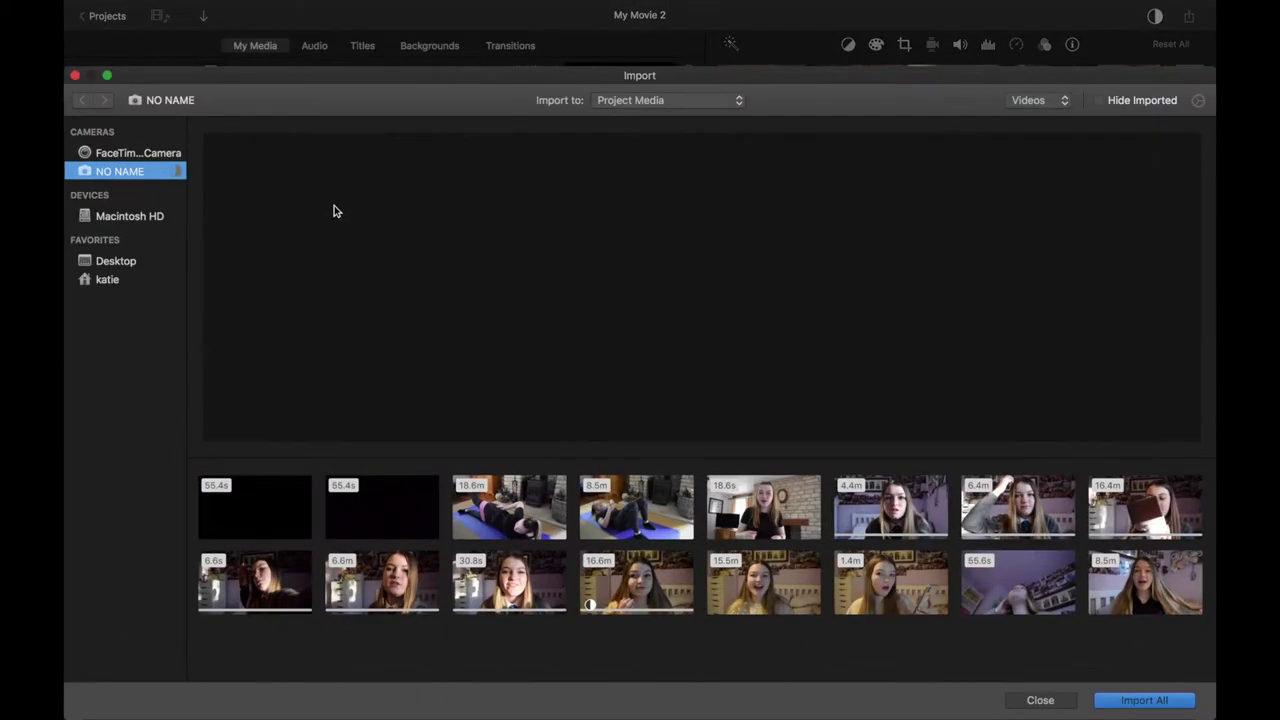
click(767, 588)
click(1130, 700)
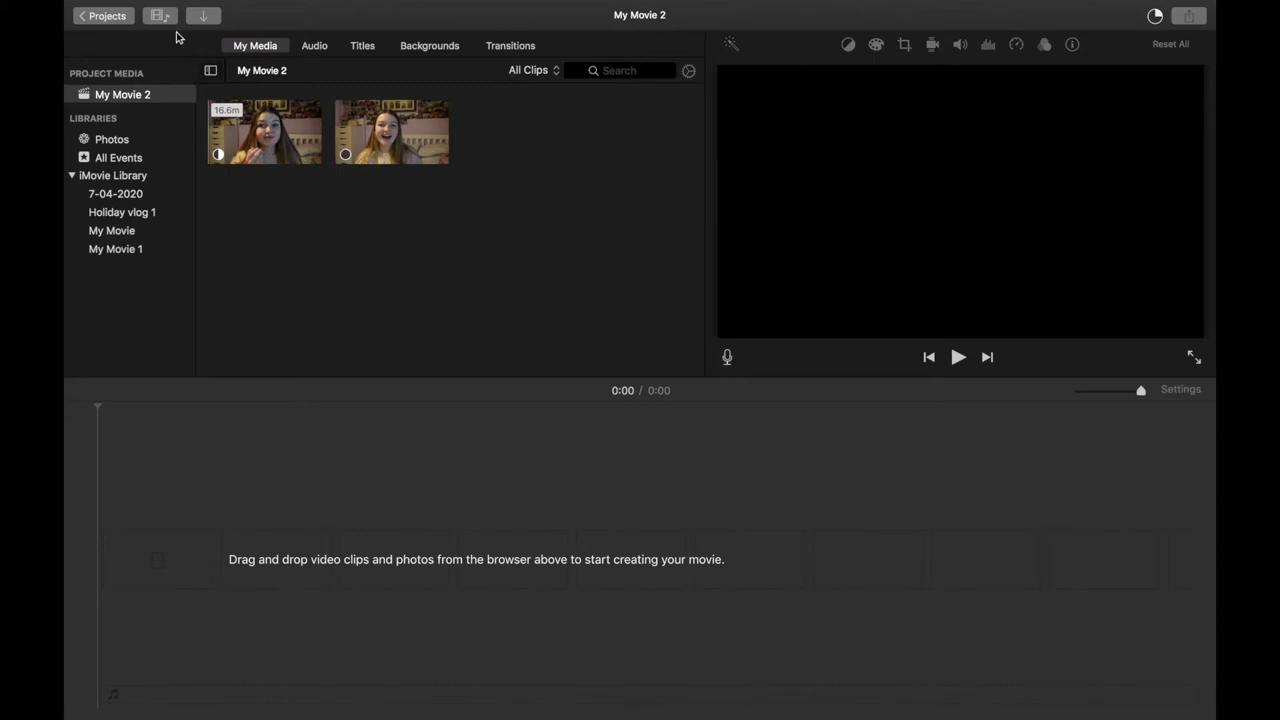
click(213, 17)
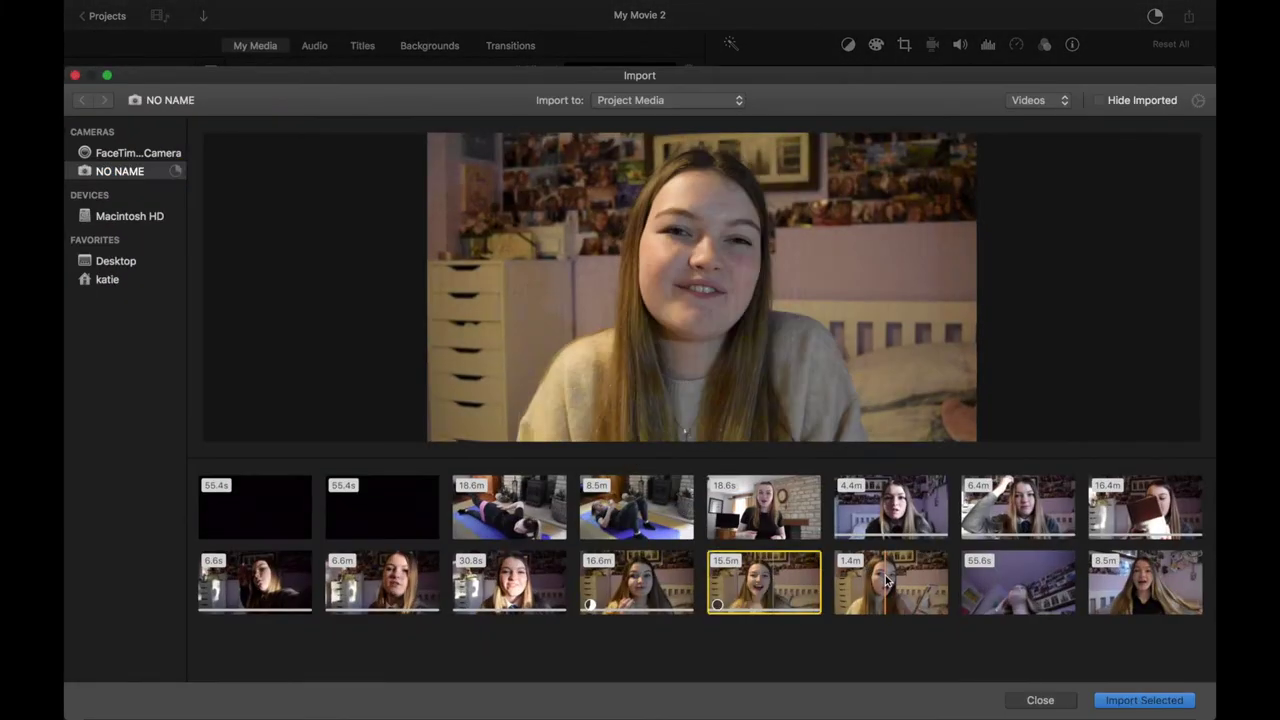
click(887, 580)
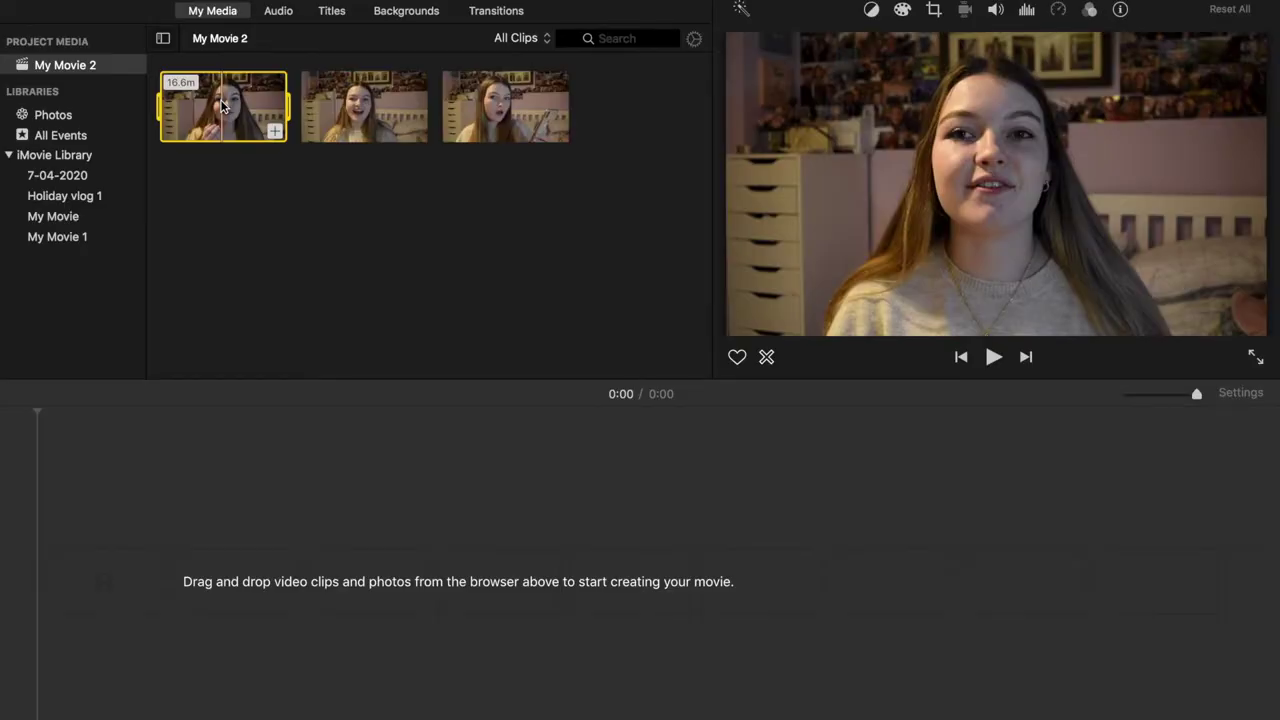
Add the 16.6-minute, 15.5-minute and 1.4-minute clips to the empty timeline in that order.
drag(222, 107, 128, 476)
drag(365, 130, 250, 585)
click(557, 130)
Skim the first clip at a closer timeline zoom, and play it from the beginning at a lower sound volume.
drag(1129, 398, 1148, 394)
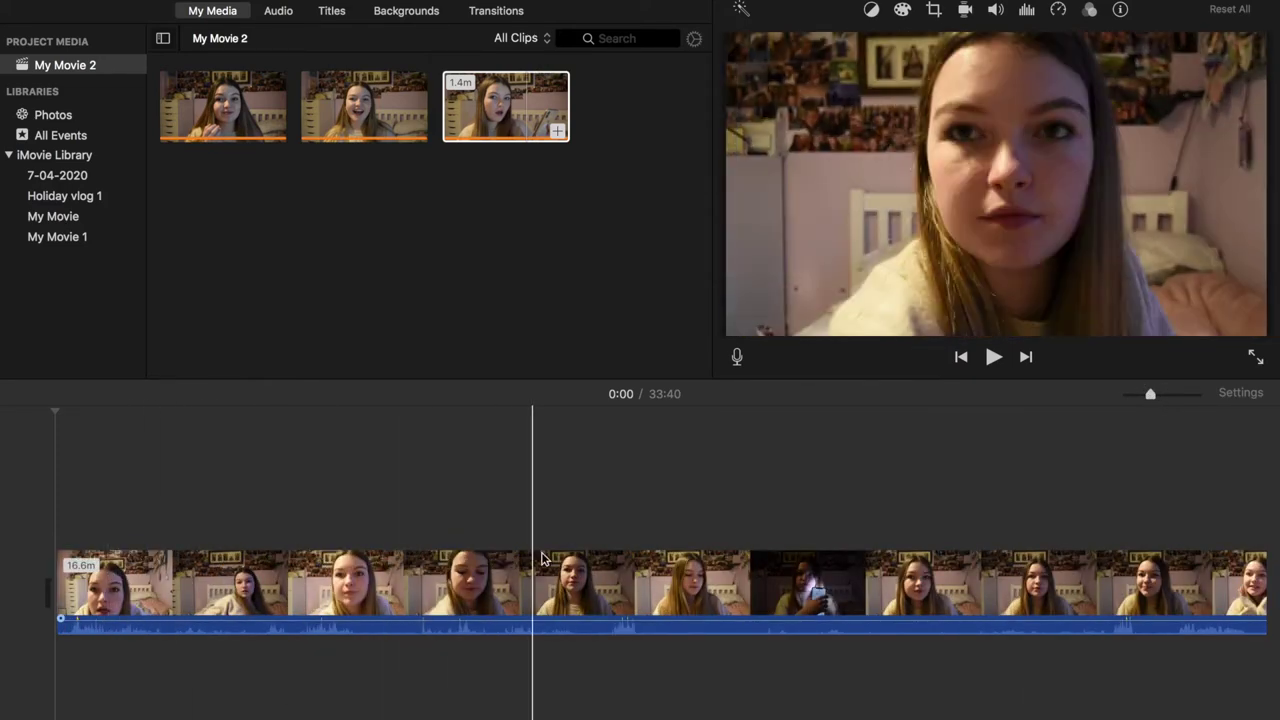
scroll(814, 537, right, 5)
scroll(606, 517, right, 3)
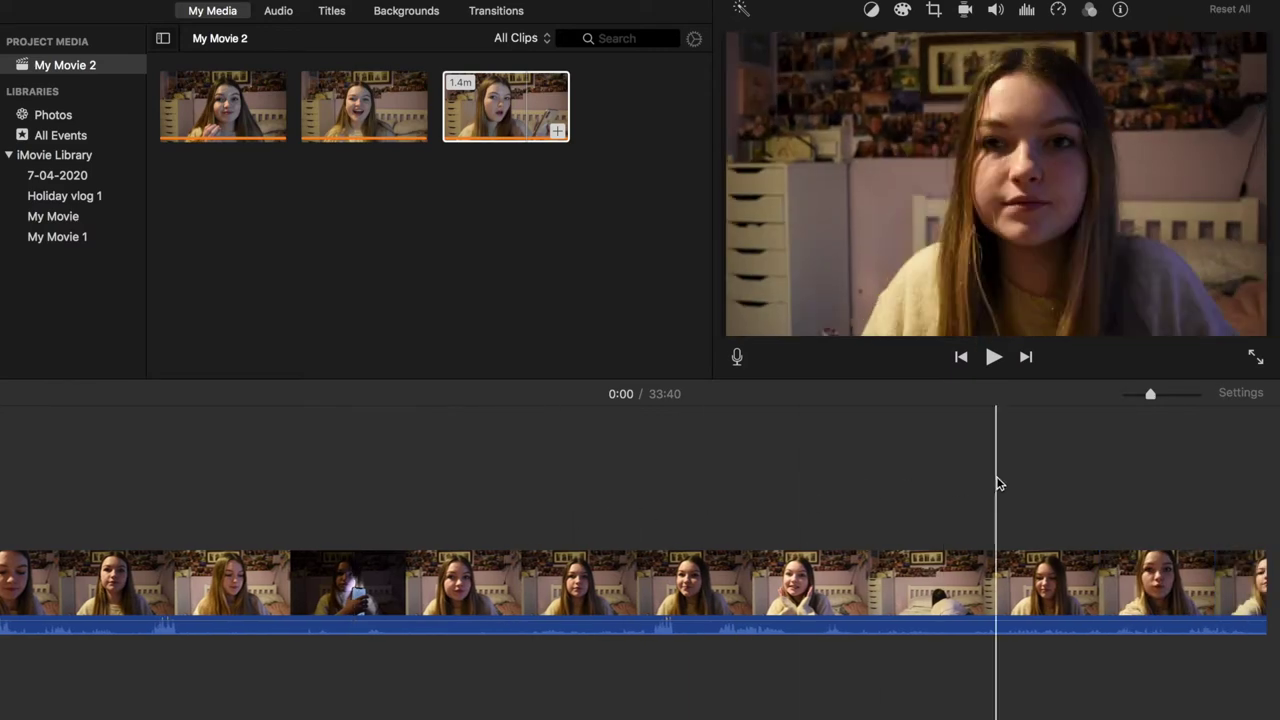
scroll(997, 483, right, 3)
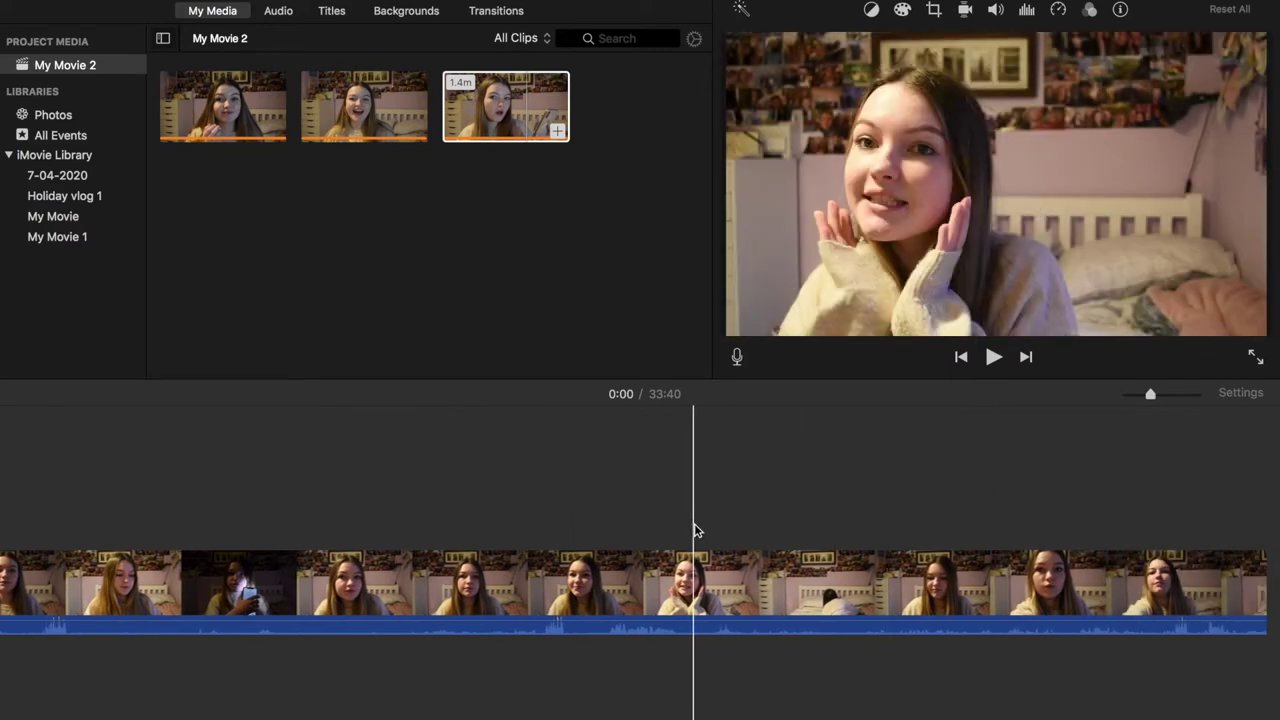
scroll(57, 594, left, 8)
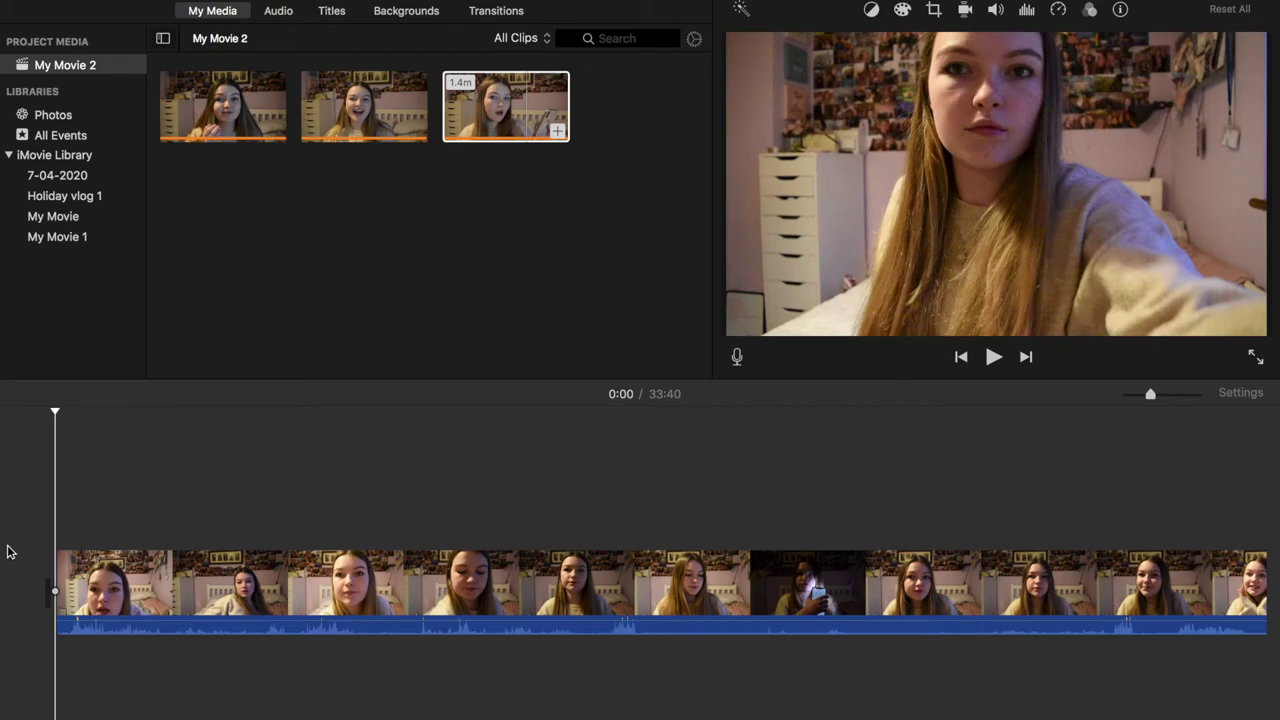
key(space)
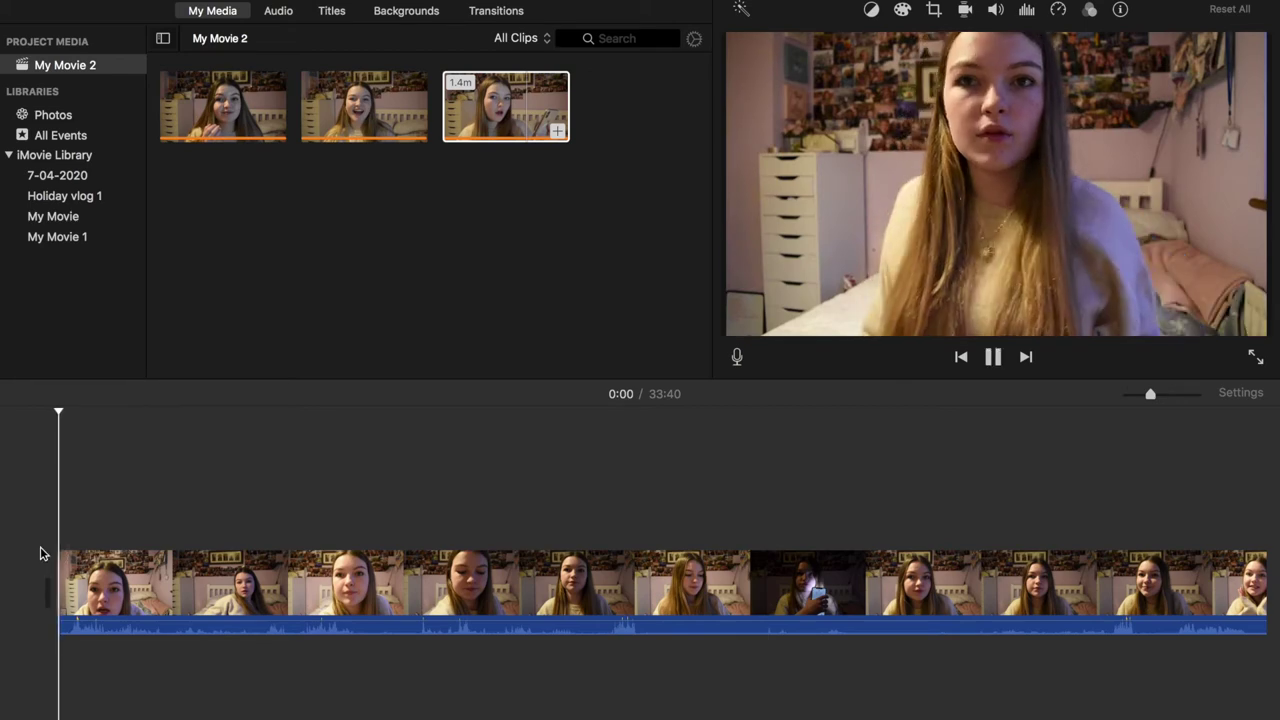
key(XF86AudioLowerVolume)
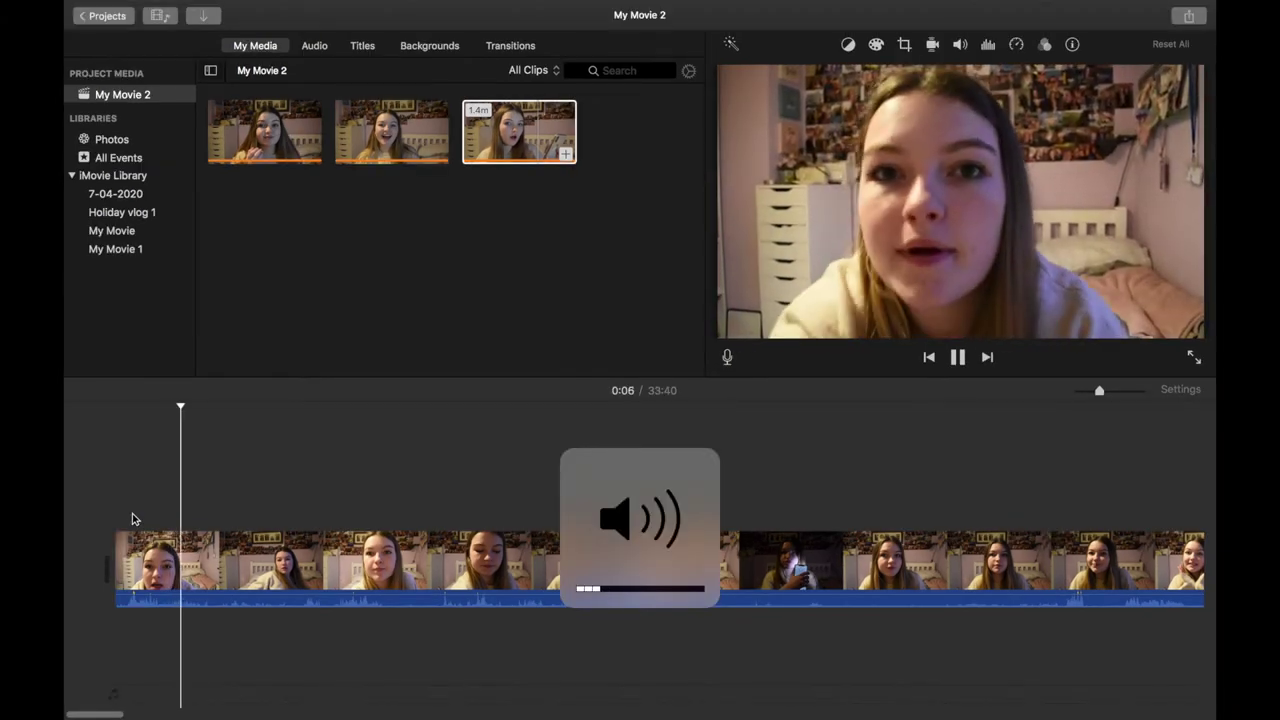
Split the first clip shortly after 0:30 and delete the opening section before the cut.
click(343, 508)
click(384, 508)
click(425, 501)
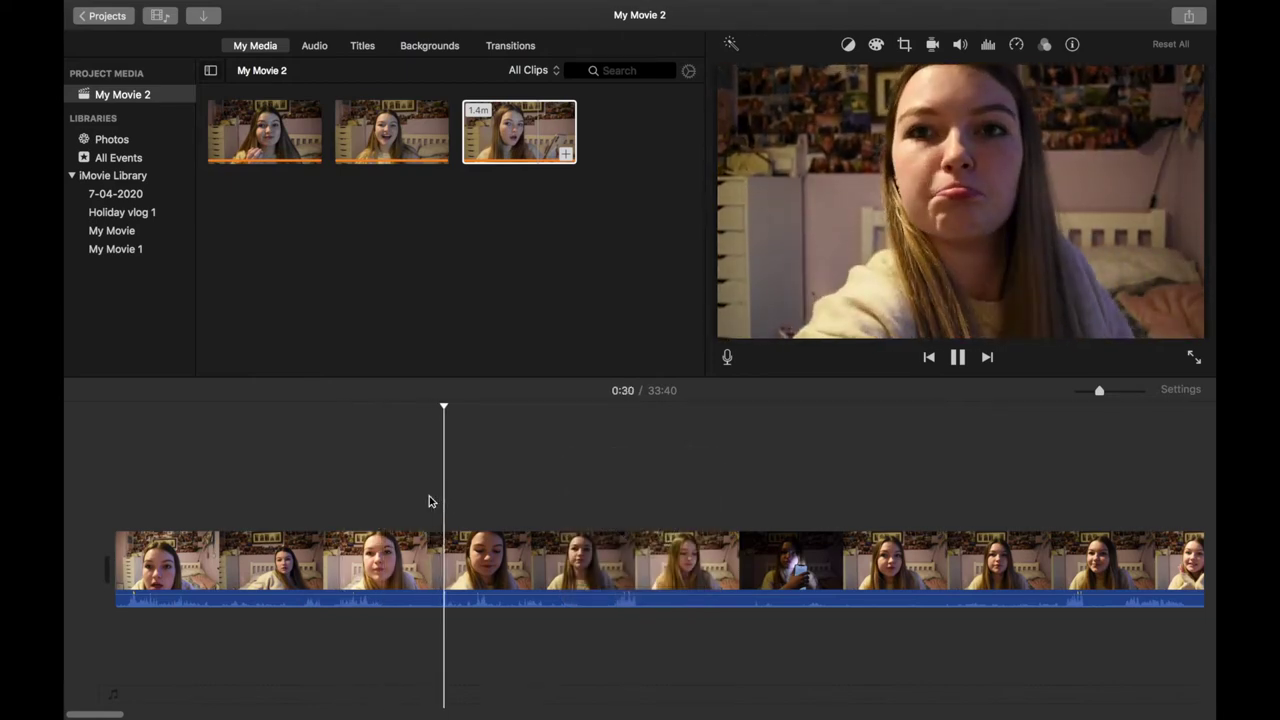
key(super+b)
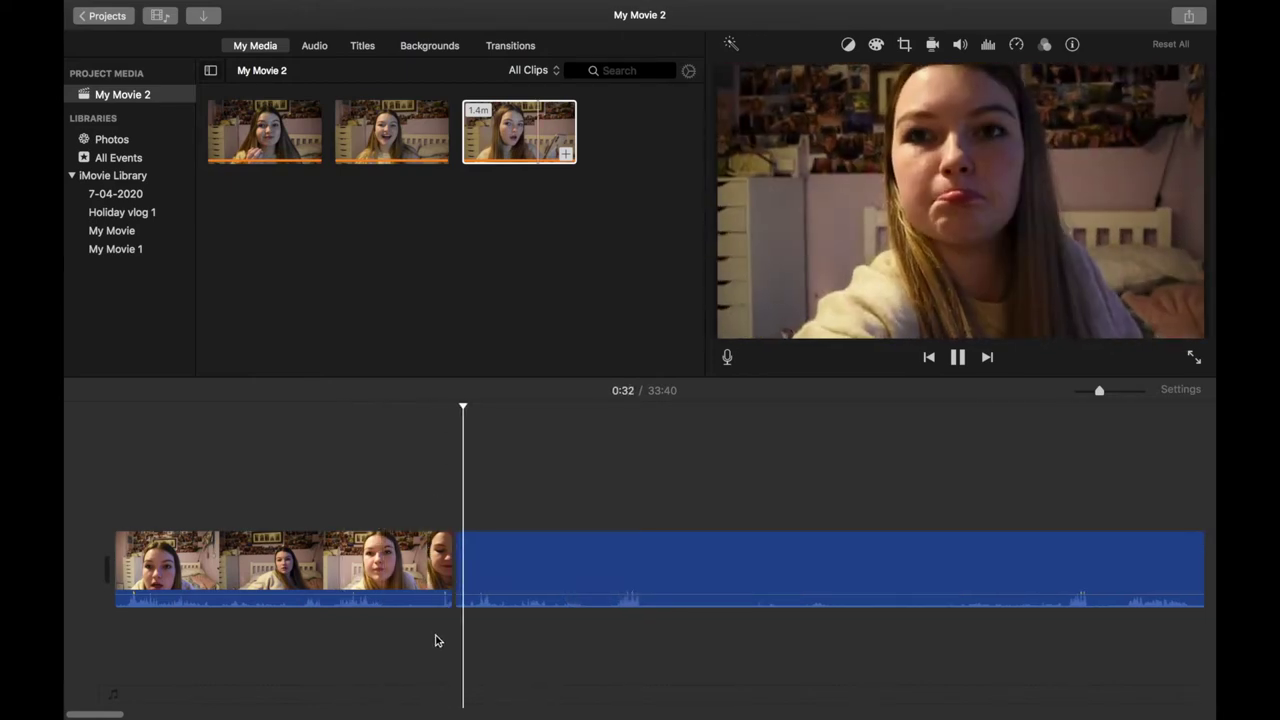
click(400, 580)
key(Delete)
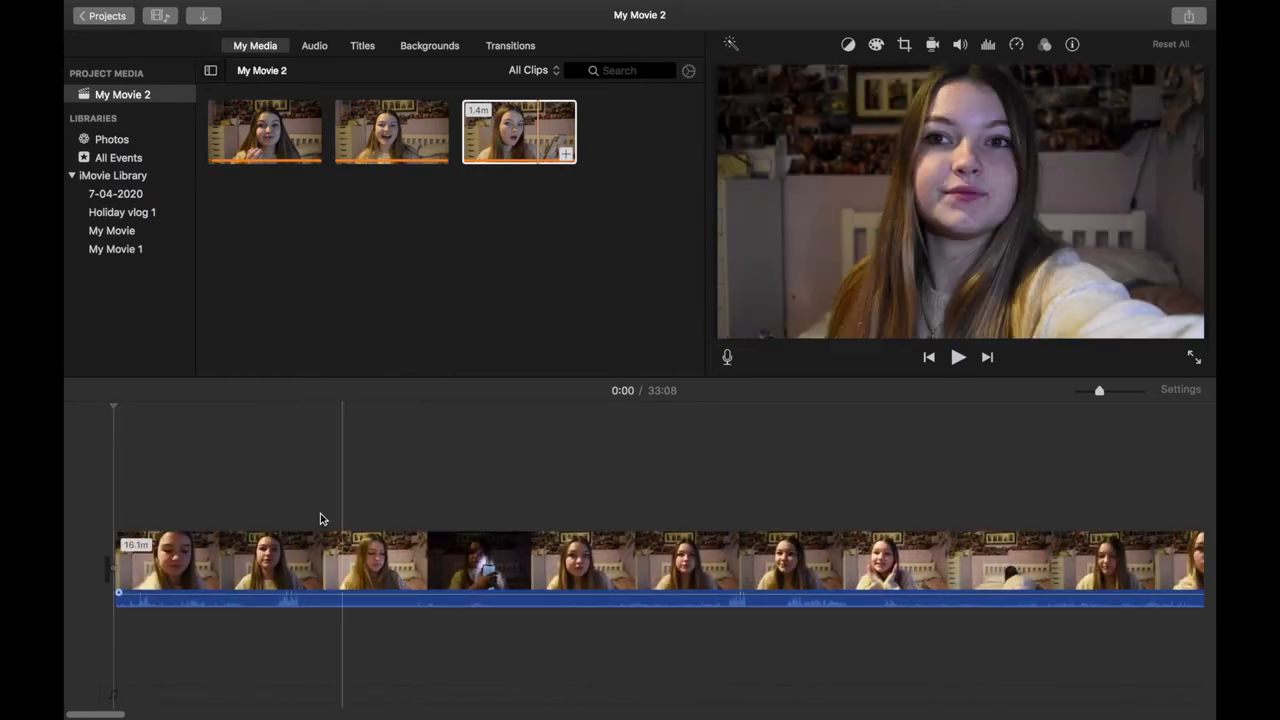
Look through the remaining footage along the timeline up to the end of the last clip.
scroll(737, 520, right, 5)
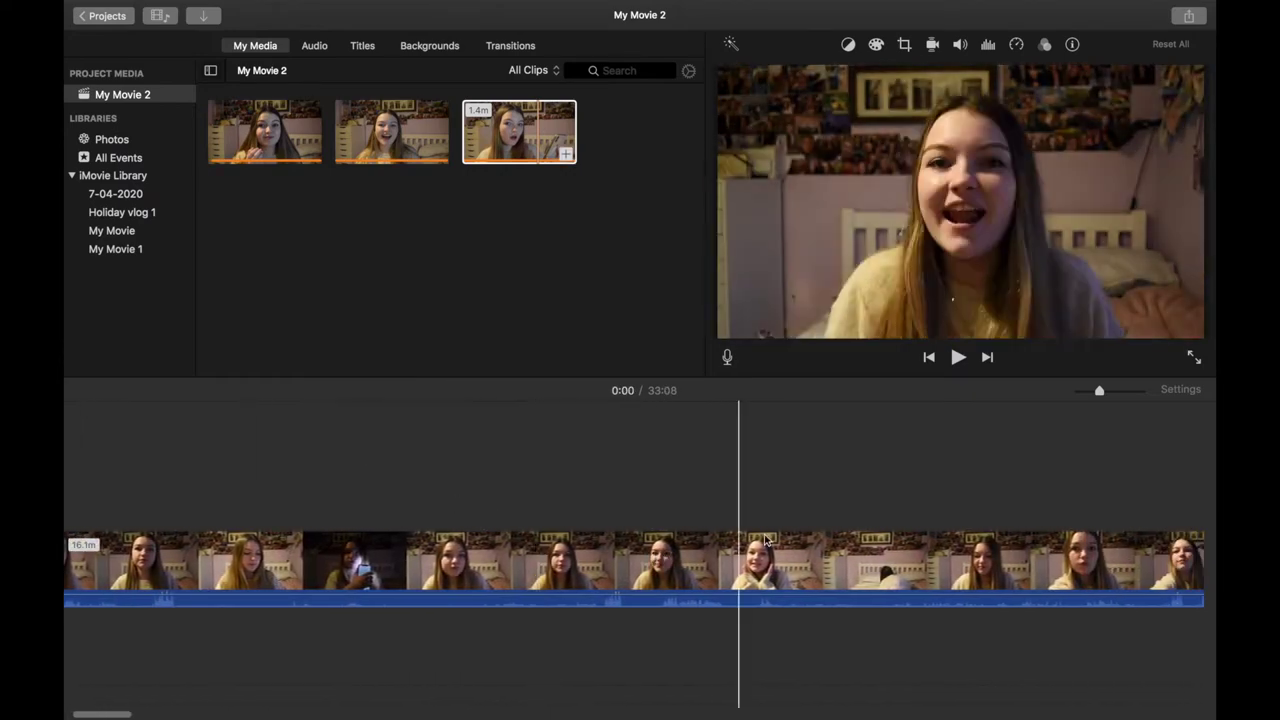
scroll(1013, 519, right, 10)
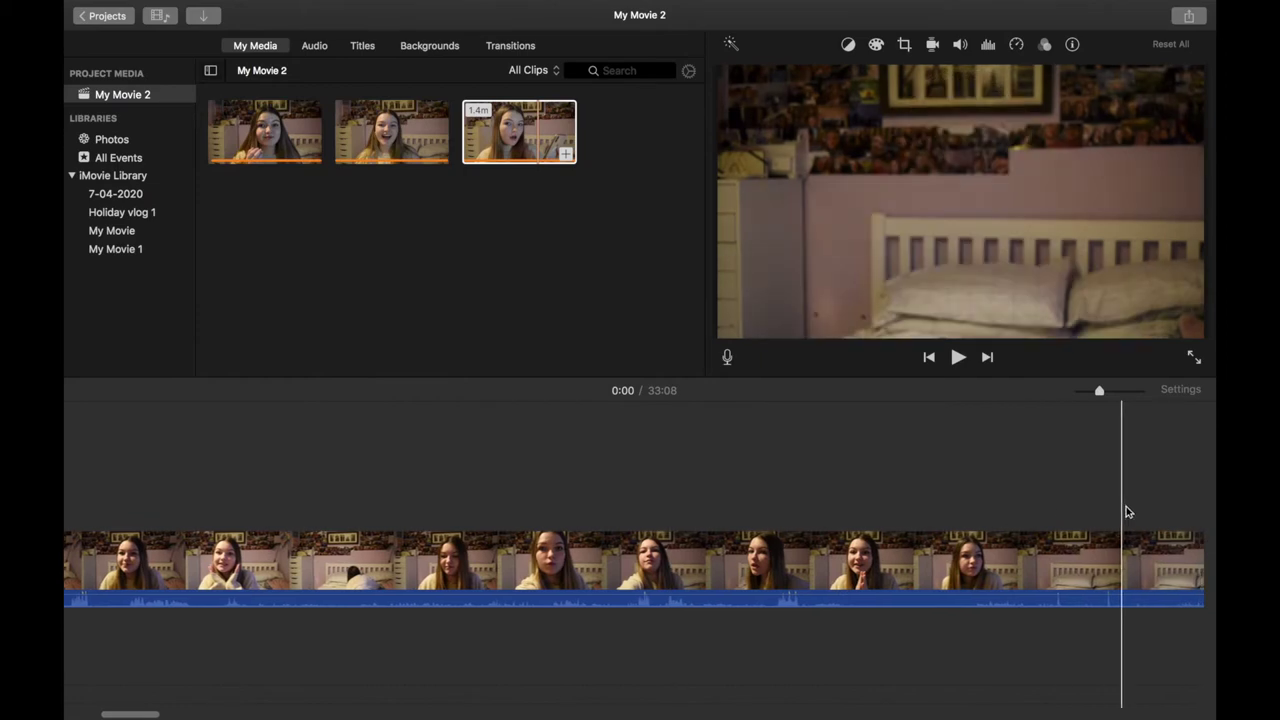
scroll(1059, 447, right, 3)
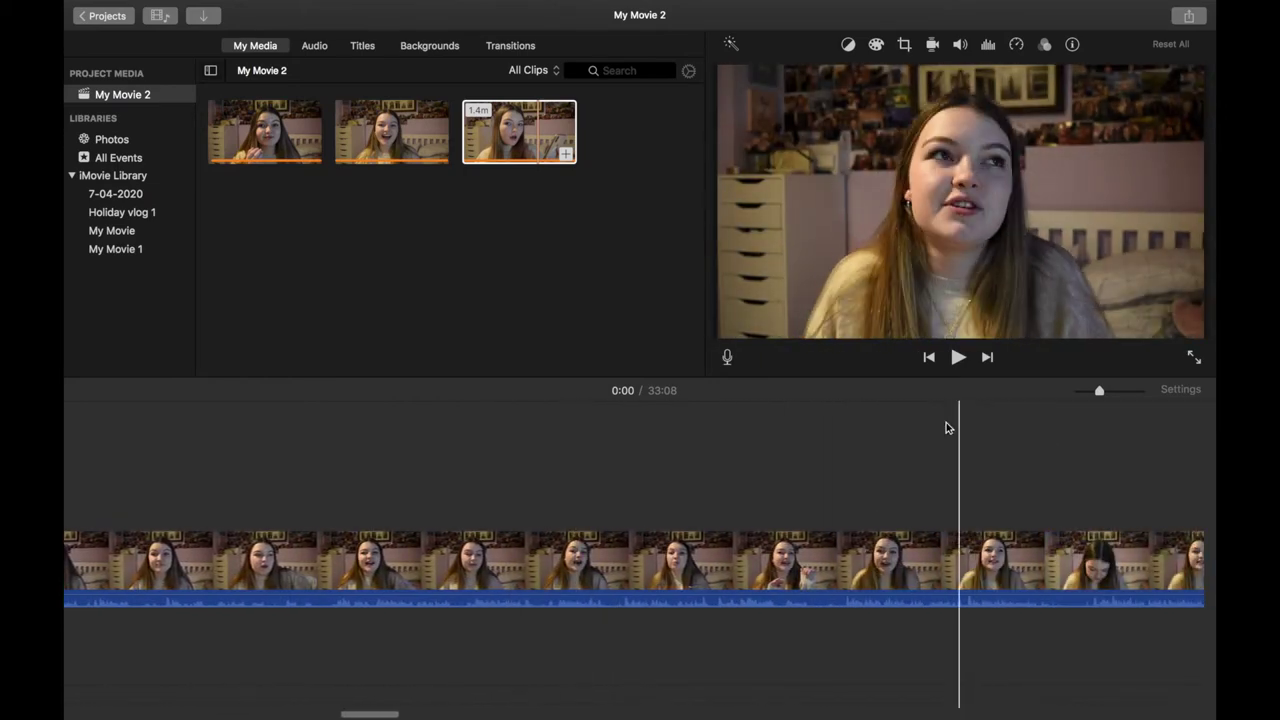
scroll(1069, 457, right, 3)
scroll(1017, 443, right, 5)
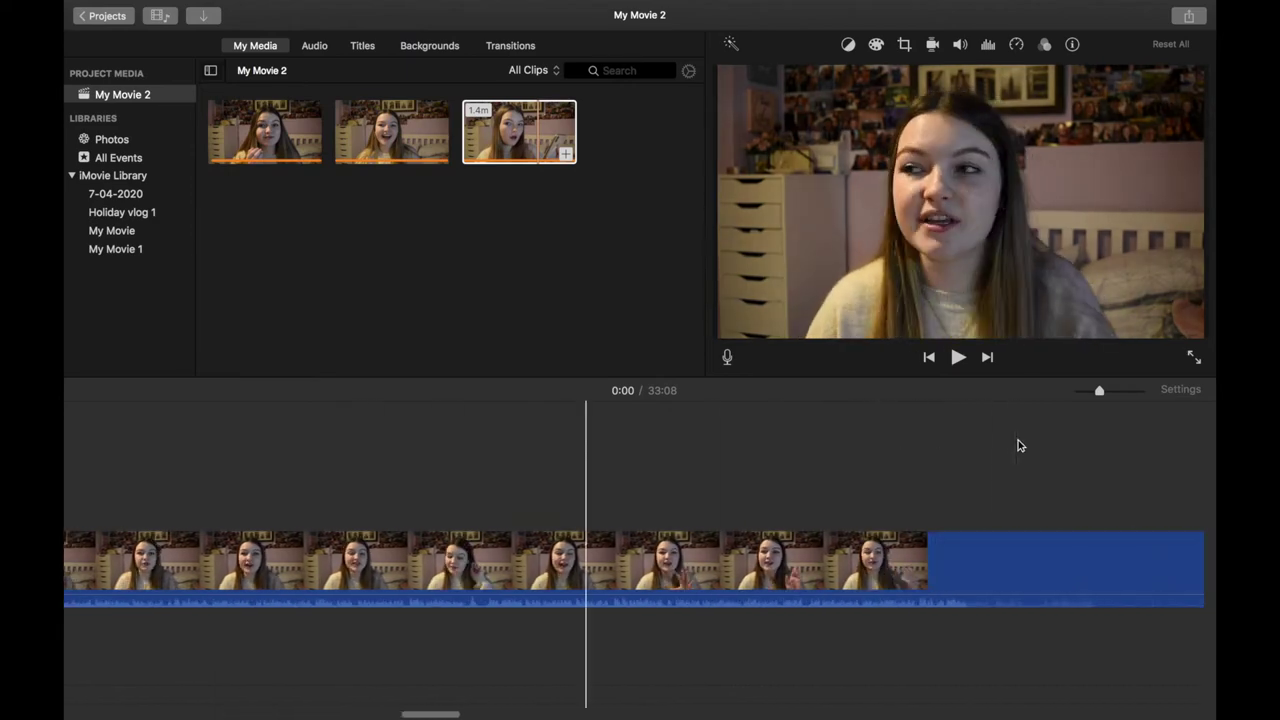
click(663, 526)
scroll(663, 526, right, 5)
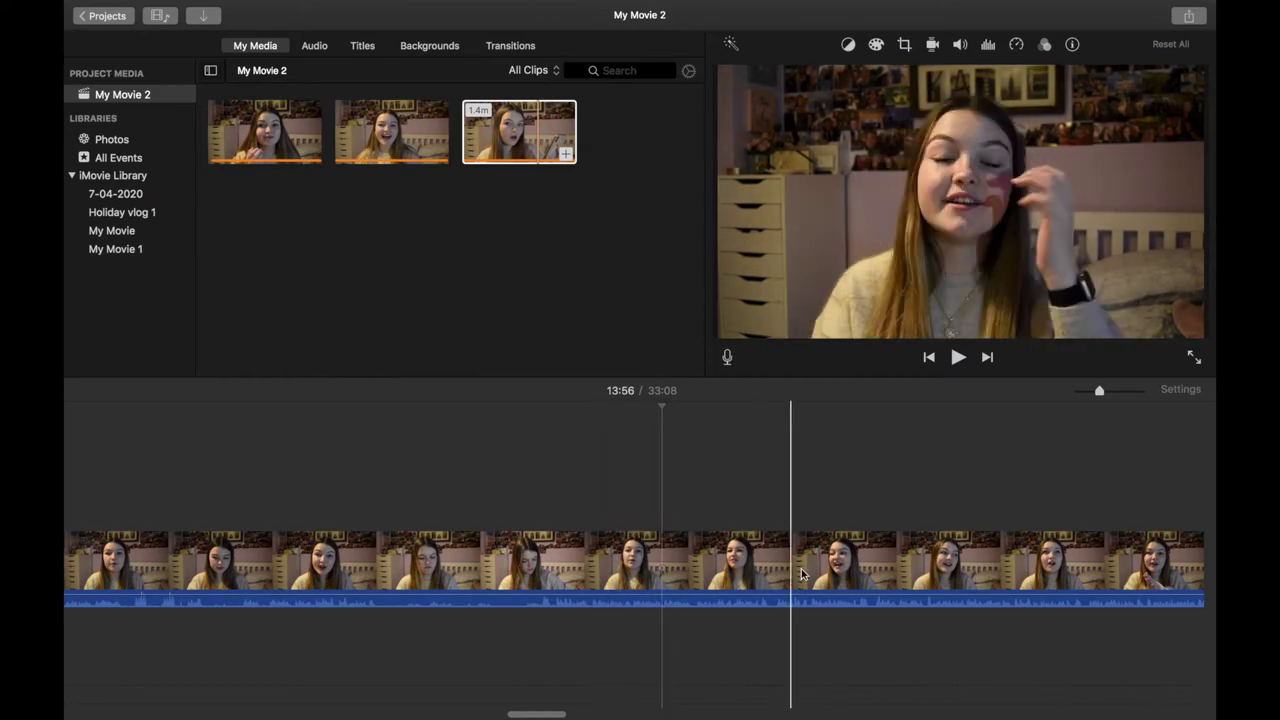
scroll(766, 560, right, 3)
scroll(801, 568, right, 8)
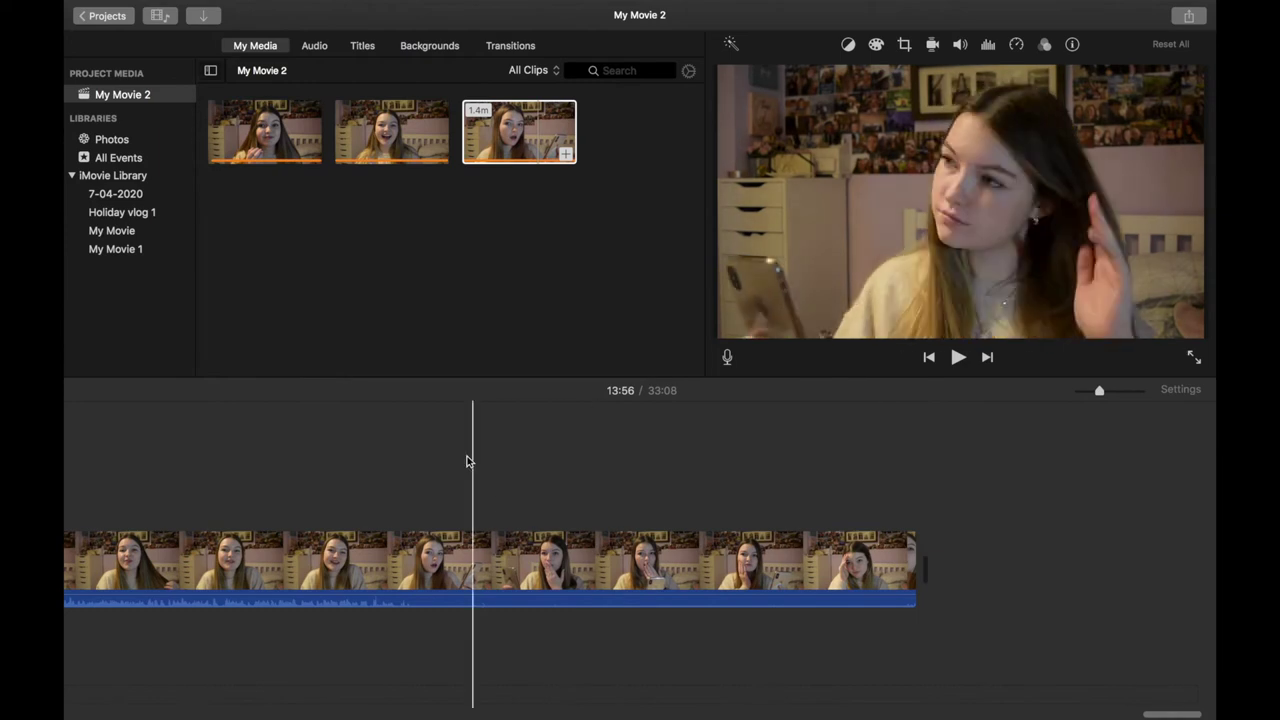
Add the music track Good Times from the iTunes music list beneath the last clip on the timeline.
click(318, 45)
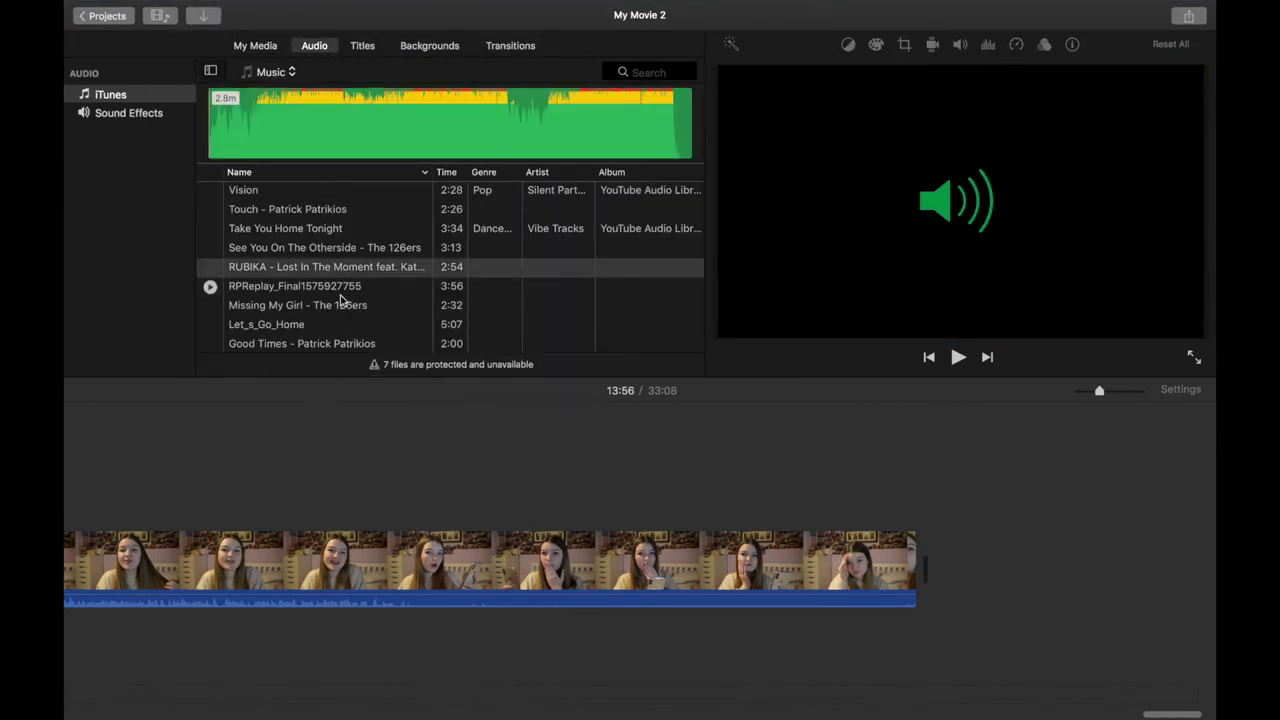
scroll(341, 290, down, 4)
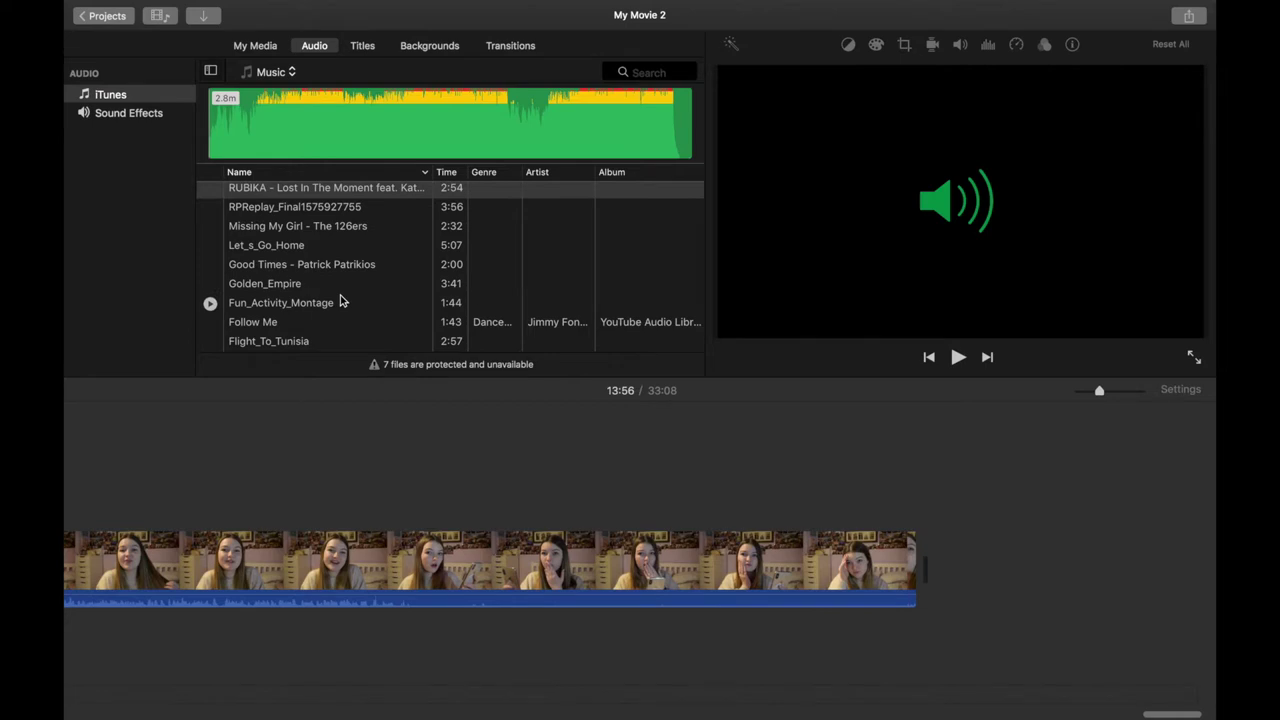
drag(333, 265, 573, 635)
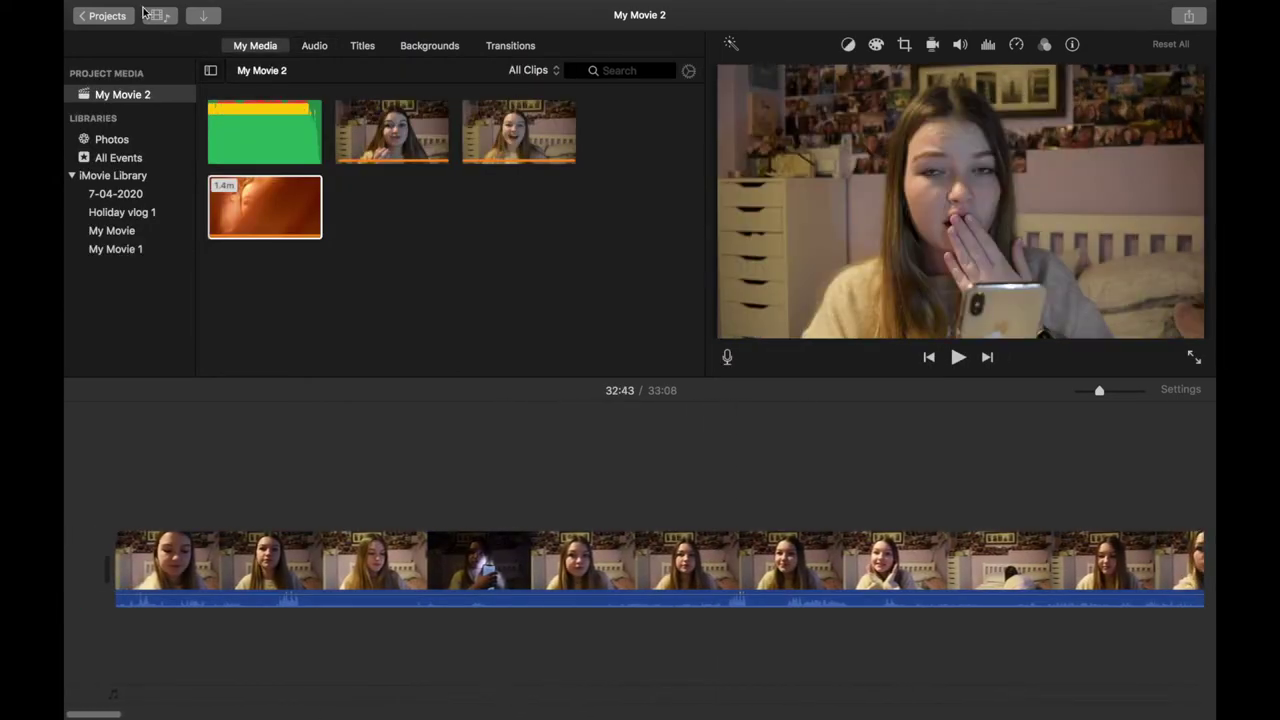
Close the project back to the project list, saving the movie under the name answering assumptions about me.
click(108, 16)
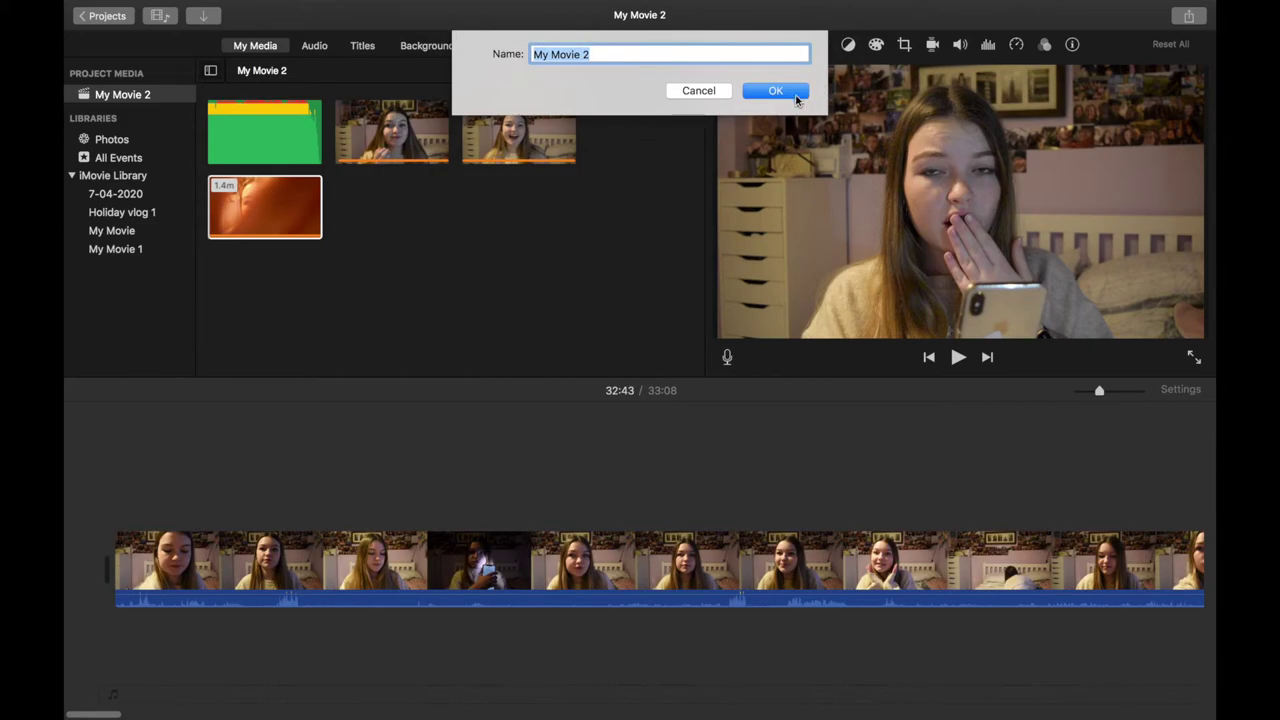
key(BackSpace)
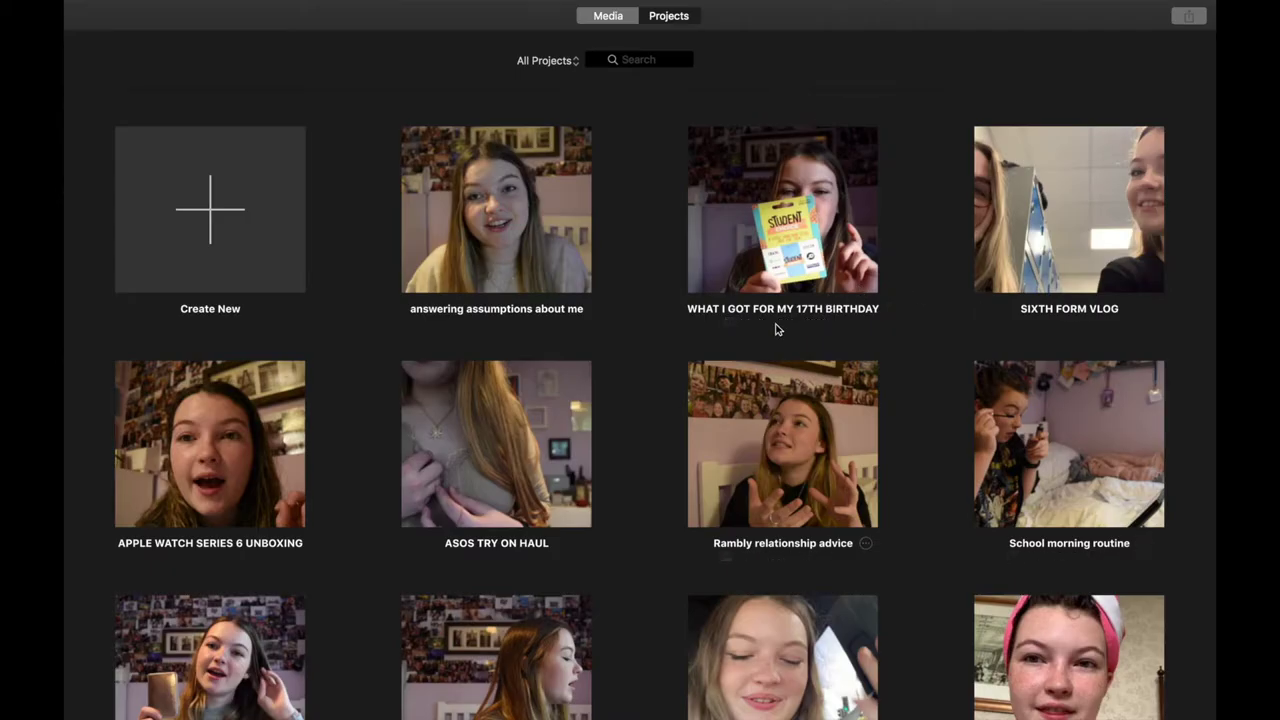
Open the SIXTH FORM VLOG project to view the text overlays on its timeline, and reopen the answering assumptions about me project.
click(1114, 166)
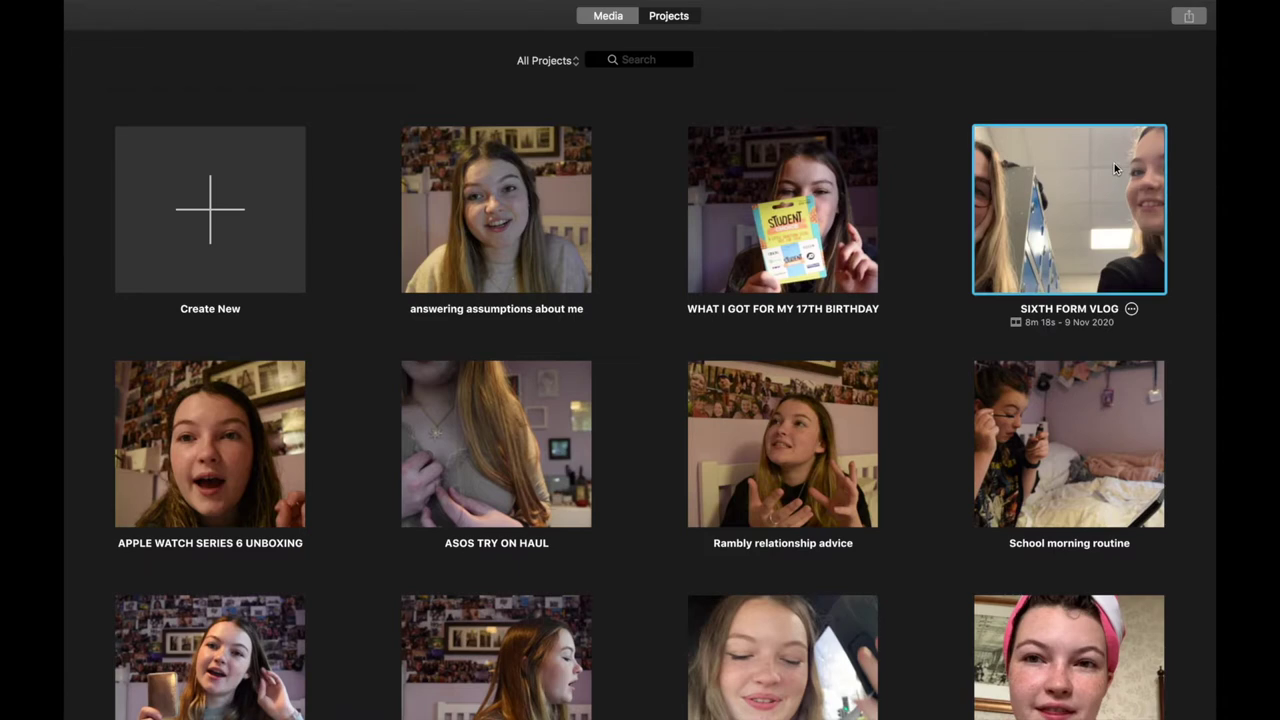
double_click(1114, 163)
scroll(701, 518, right, 15)
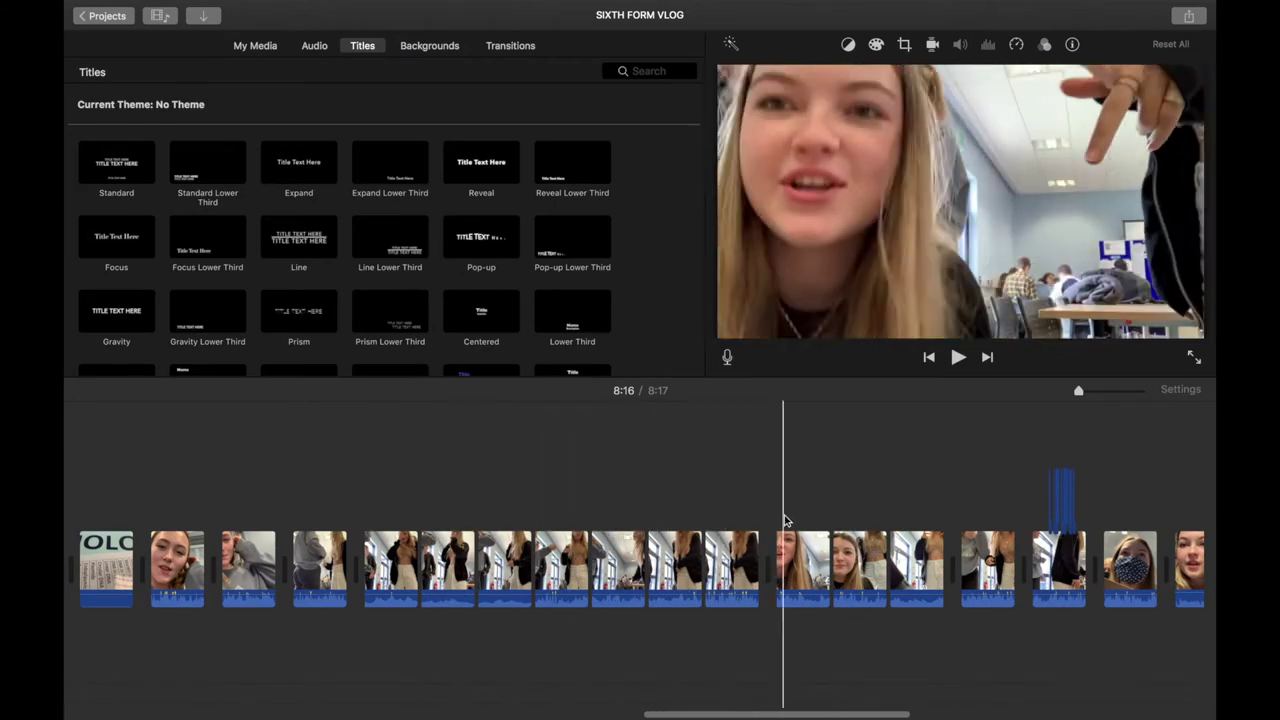
scroll(1012, 517, right, 2)
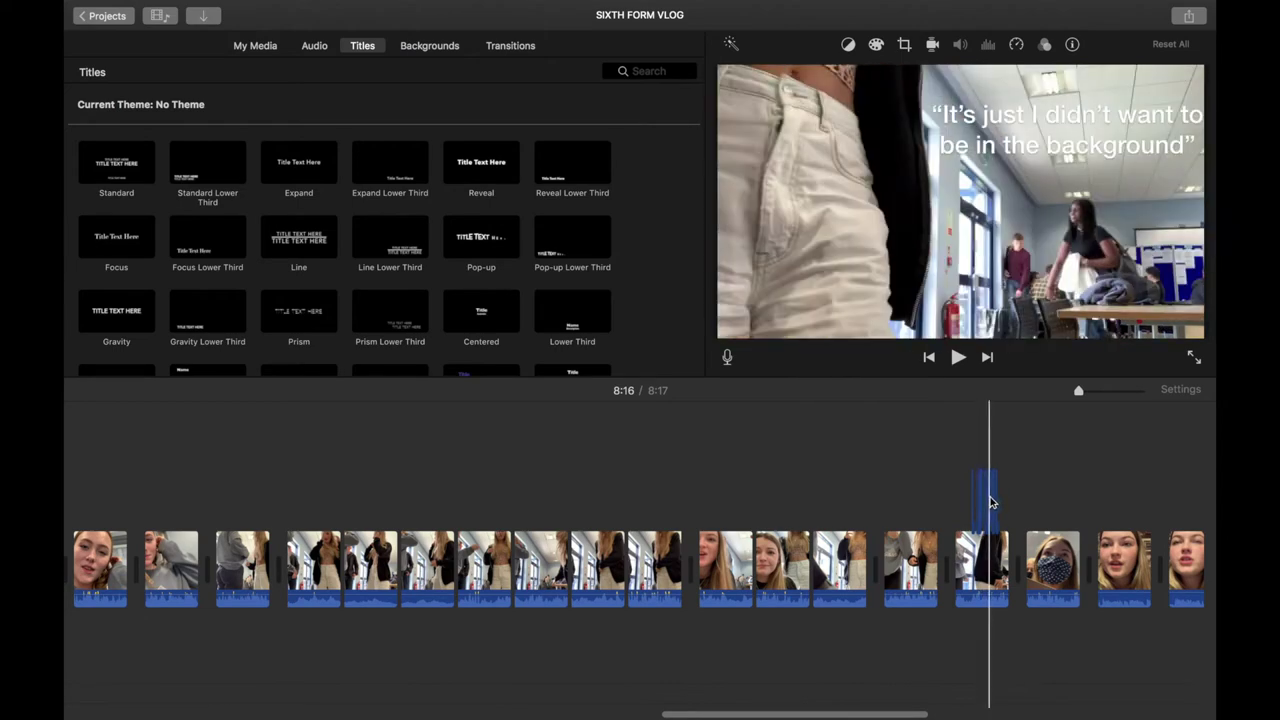
click(118, 20)
double_click(547, 230)
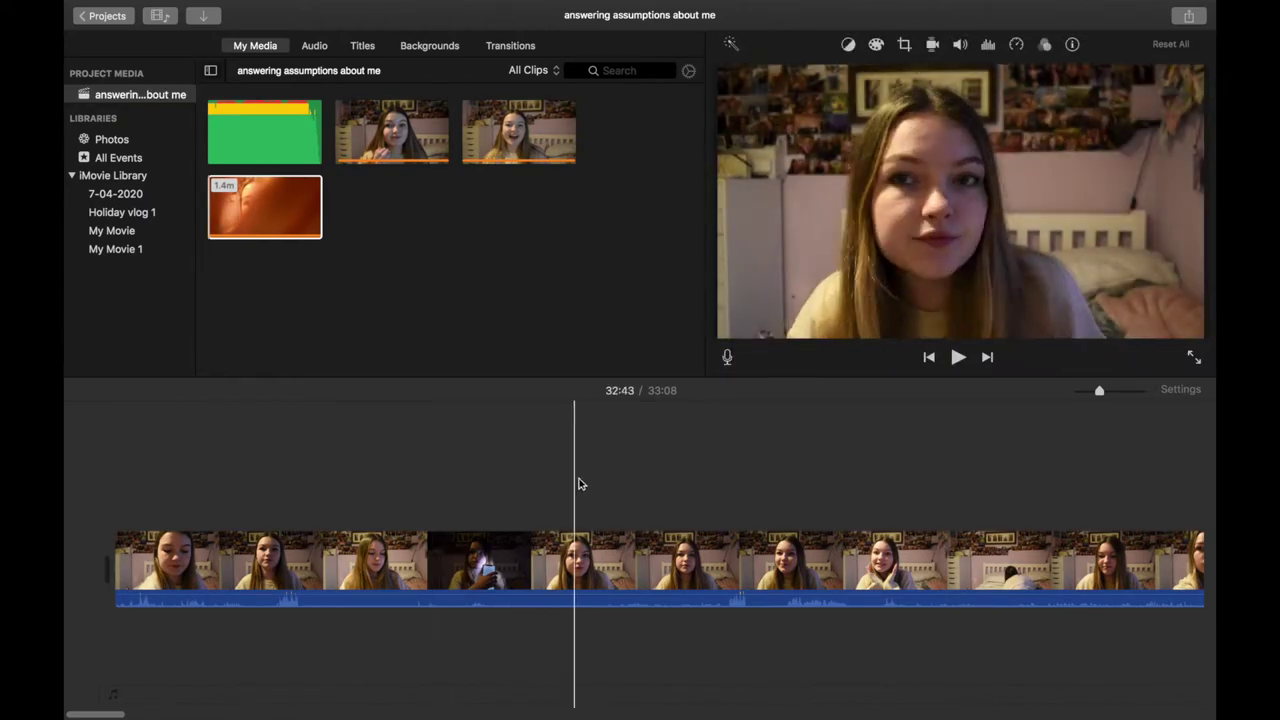
Add a Reveal title above the first clip at about 0:29 and play the movie from just before the title.
click(421, 524)
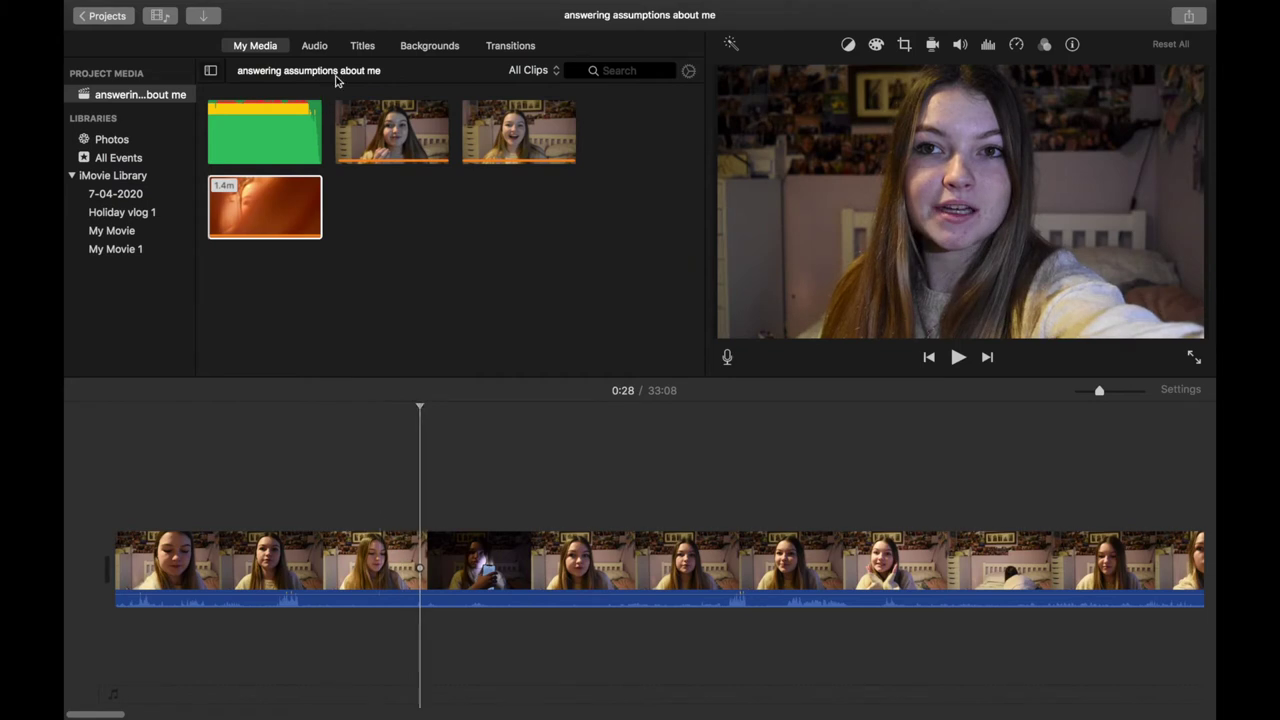
click(358, 50)
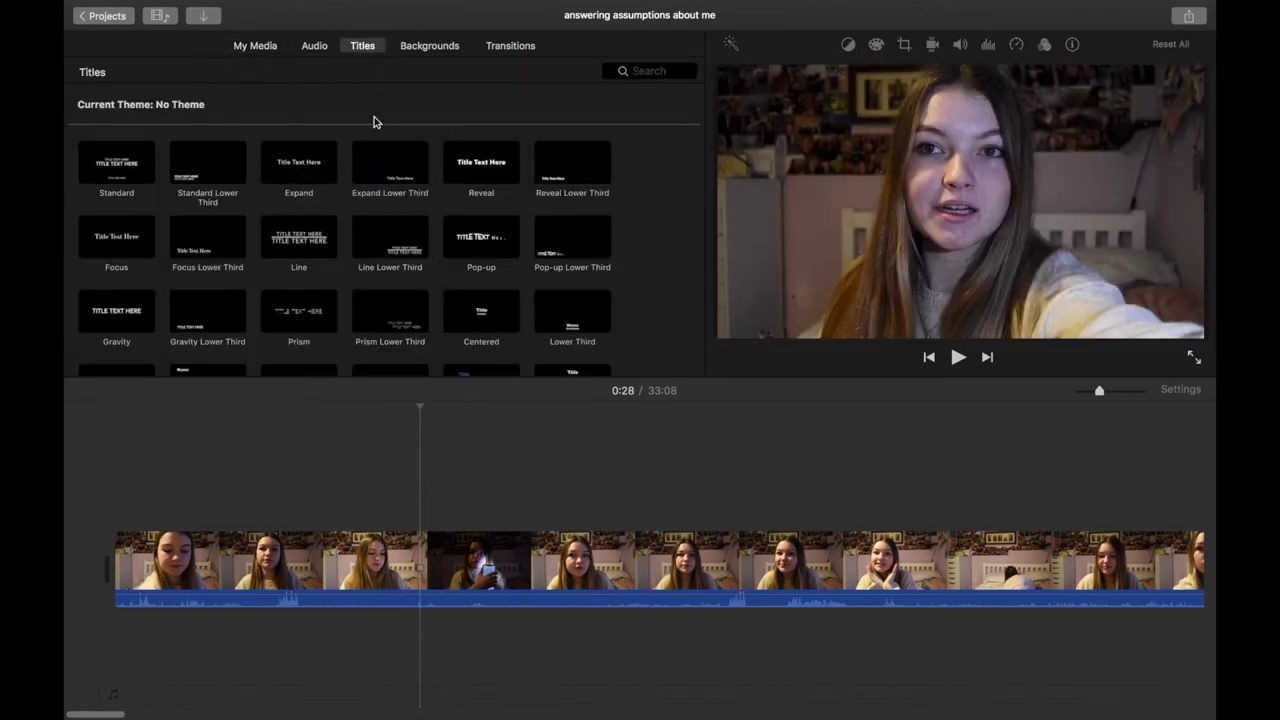
click(476, 167)
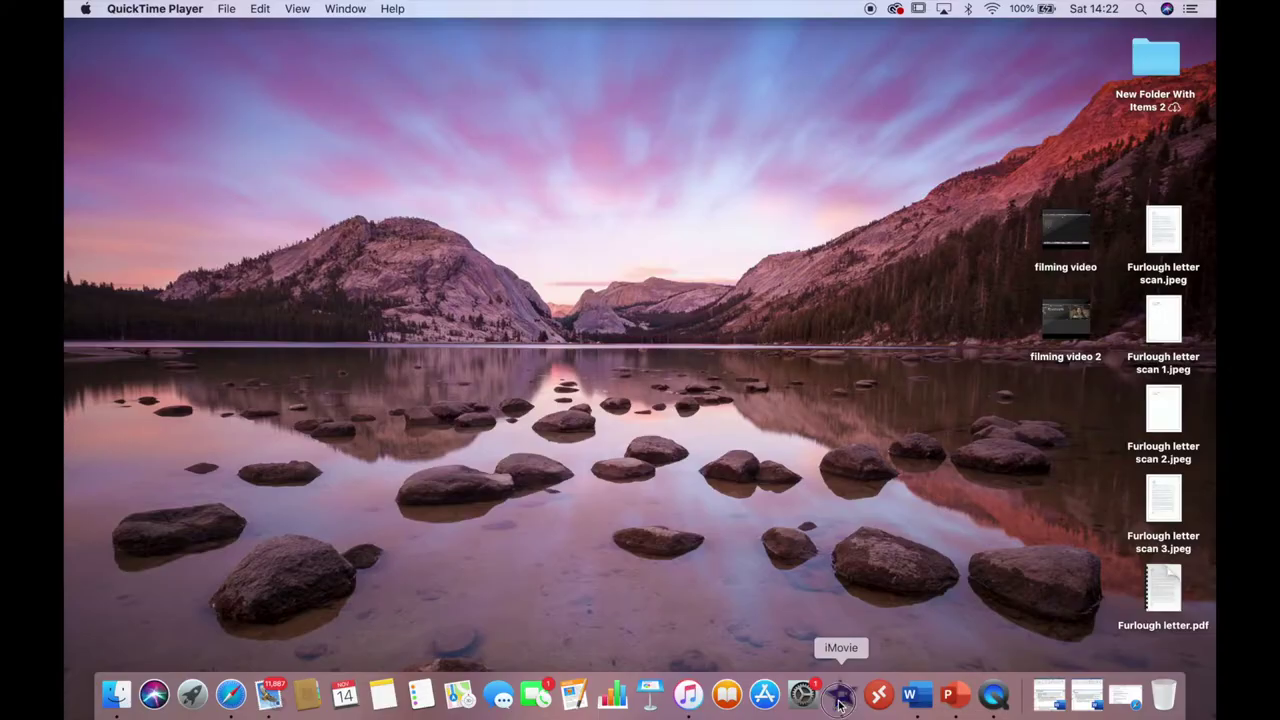
click(840, 695)
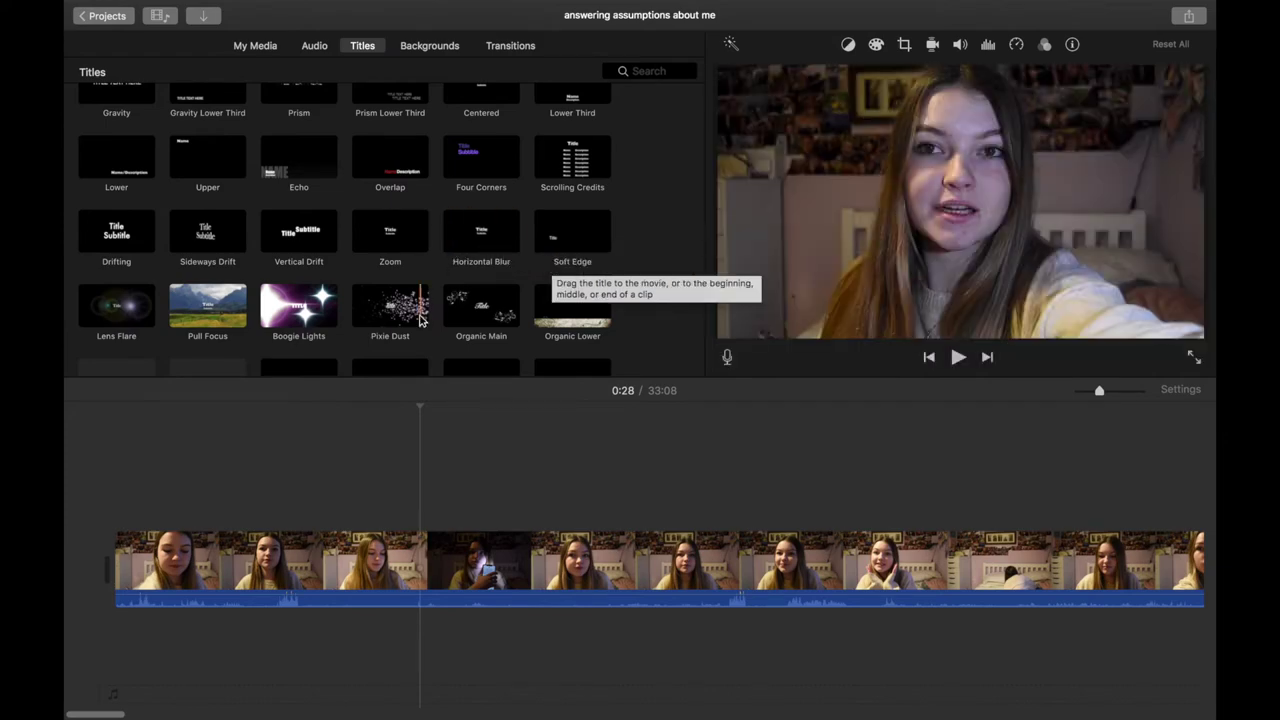
scroll(395, 240, up, 3)
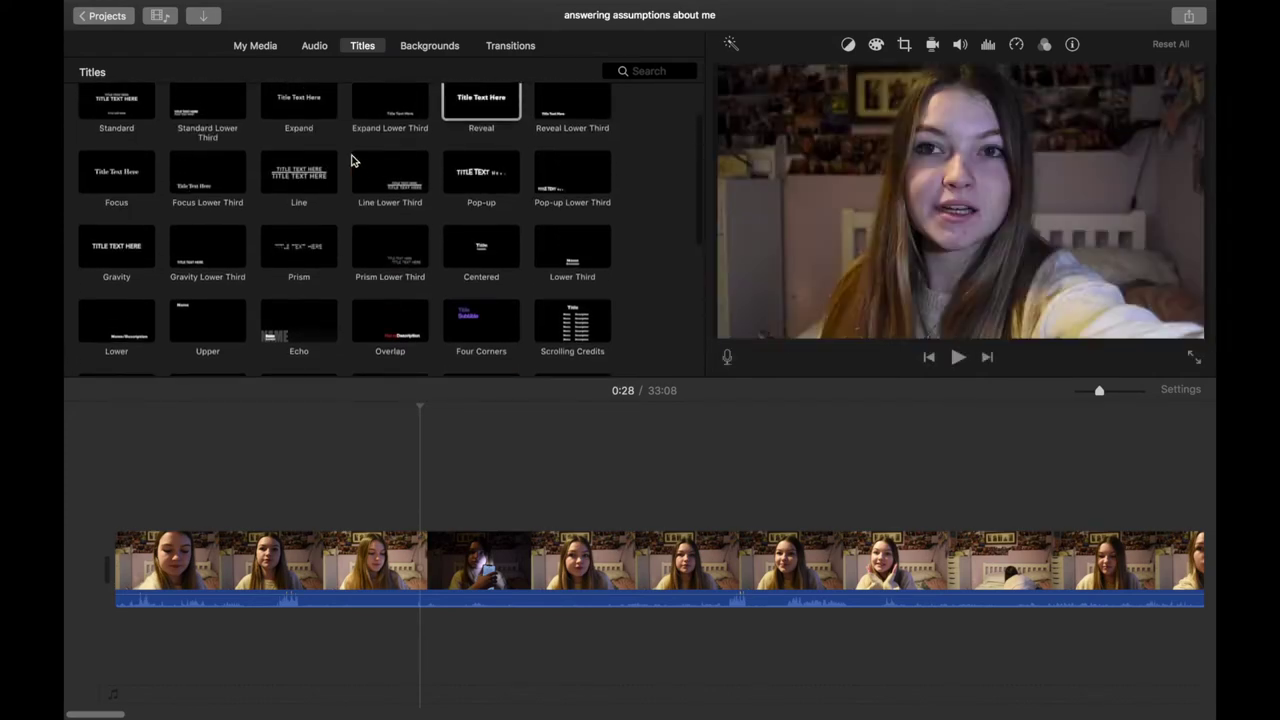
drag(484, 100, 425, 491)
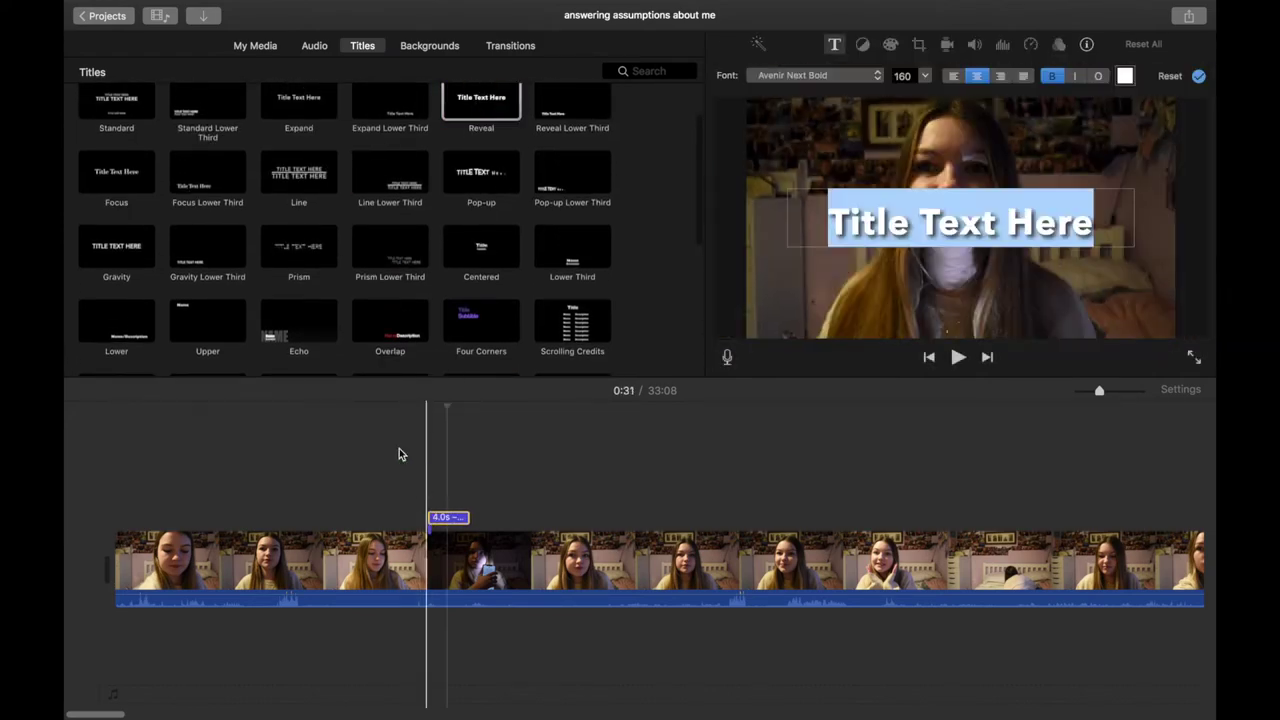
click(423, 462)
click(400, 457)
key(space)
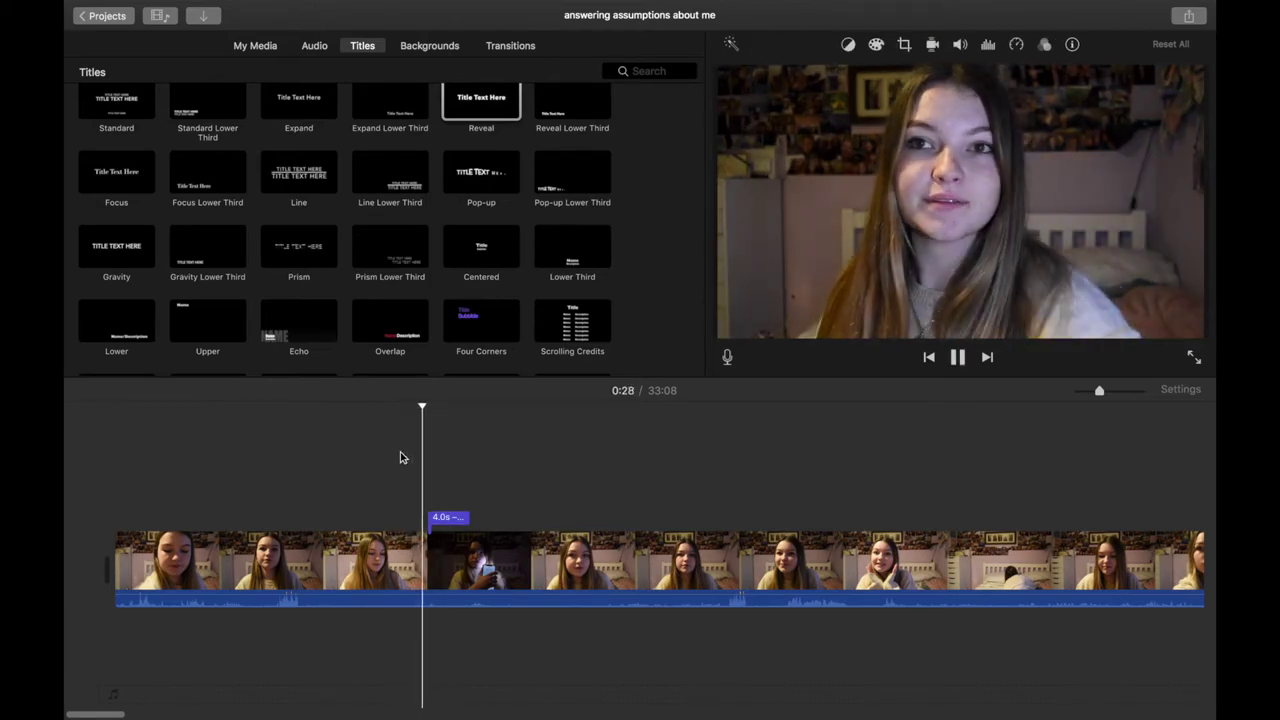
Clear the placeholder text of the Reveal title and delete the title from the timeline.
double_click(457, 521)
key(BackSpace)
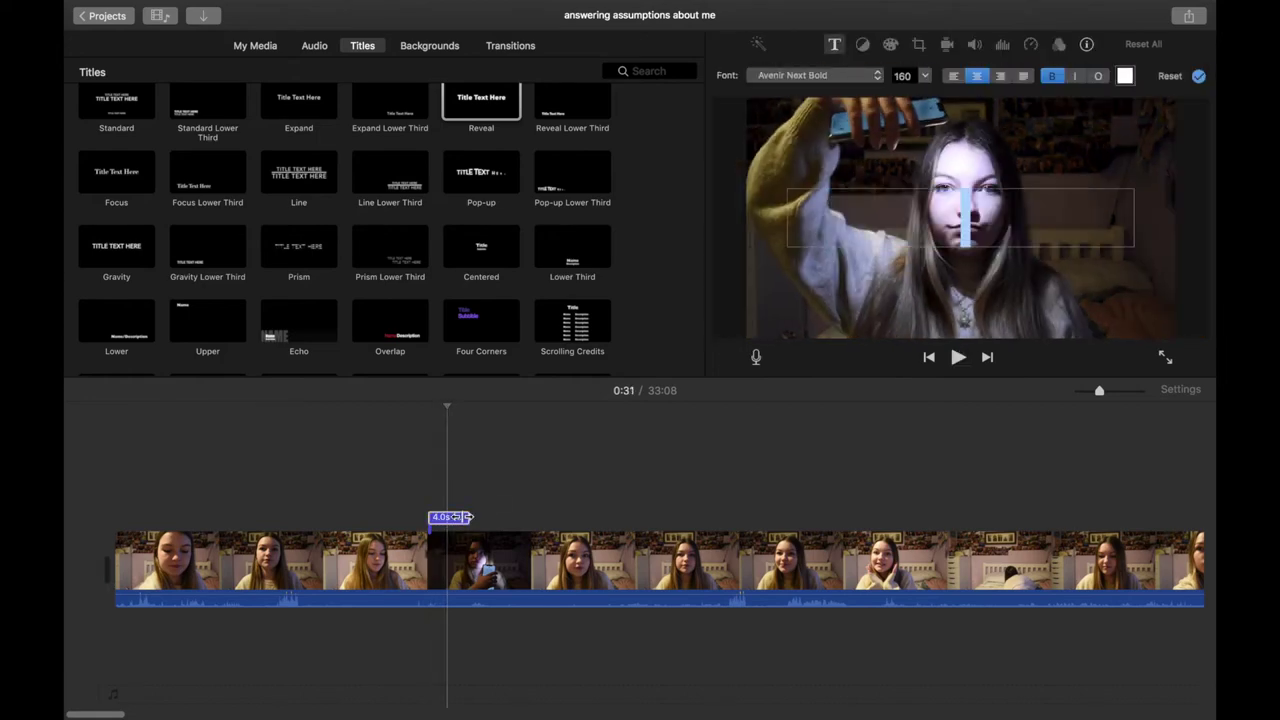
key(Delete)
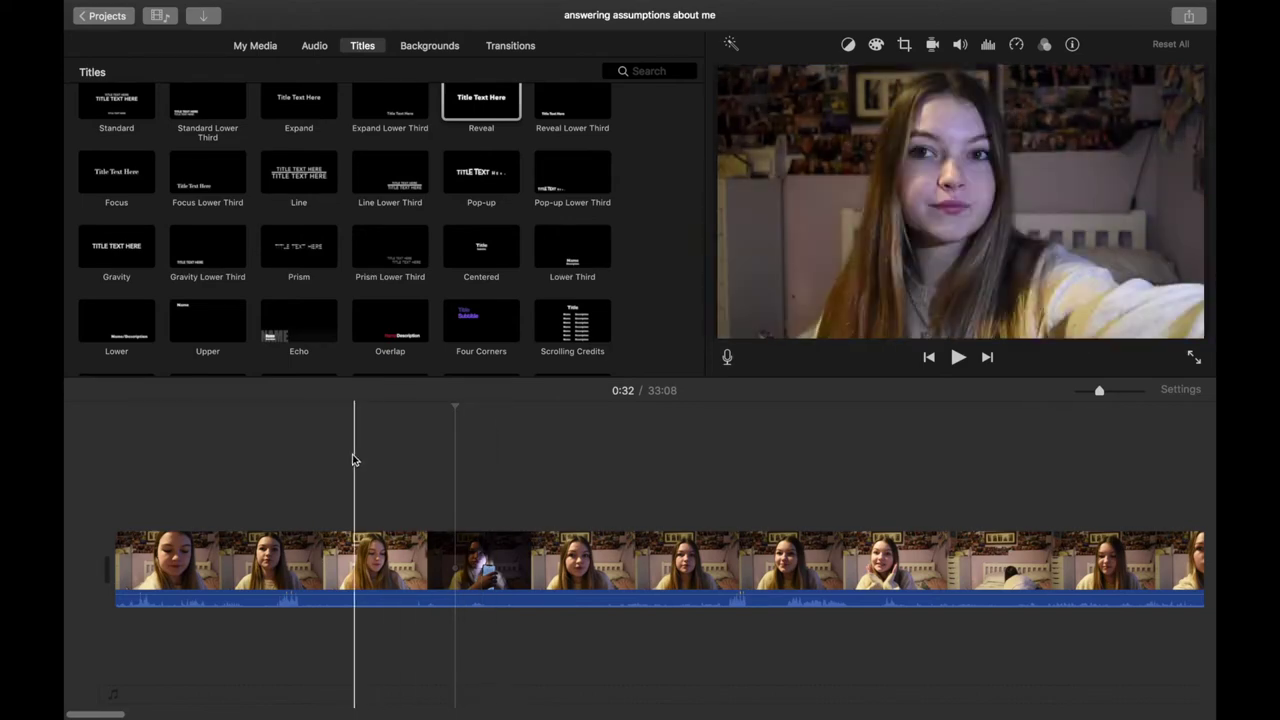
Switch to Keynote and create a new presentation with the Black theme in the Standard format.
click(110, 34)
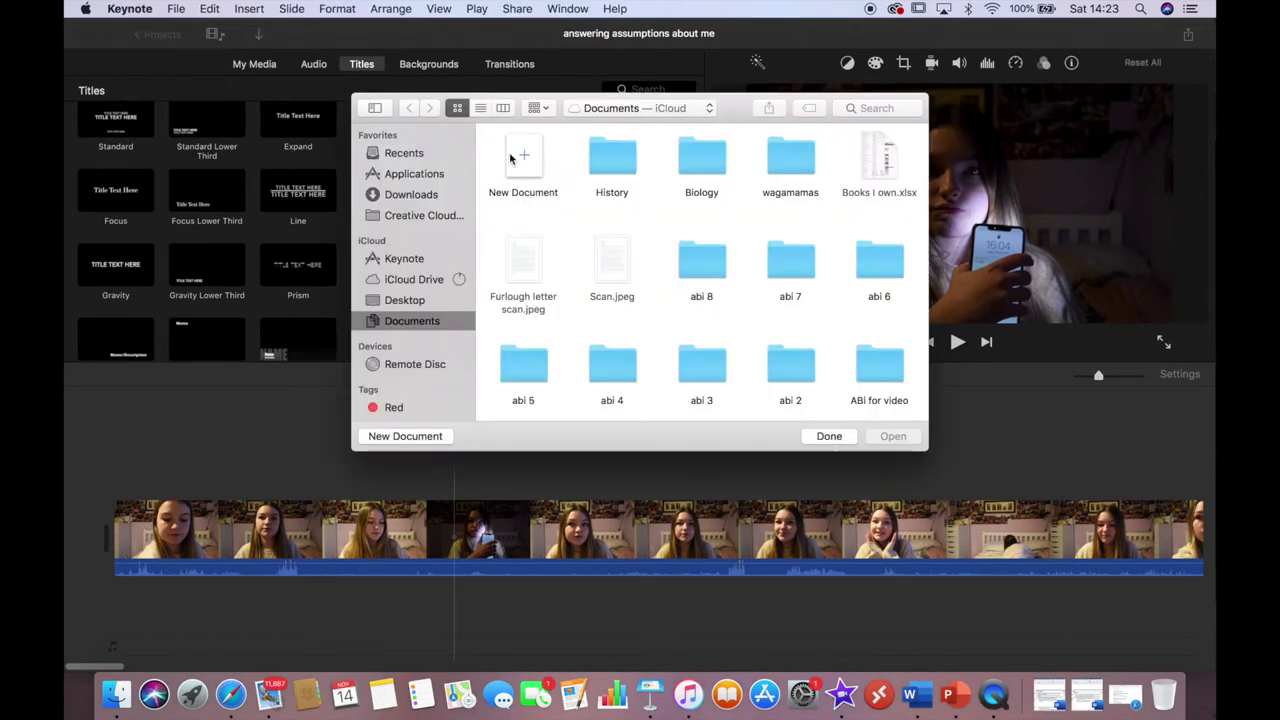
double_click(519, 160)
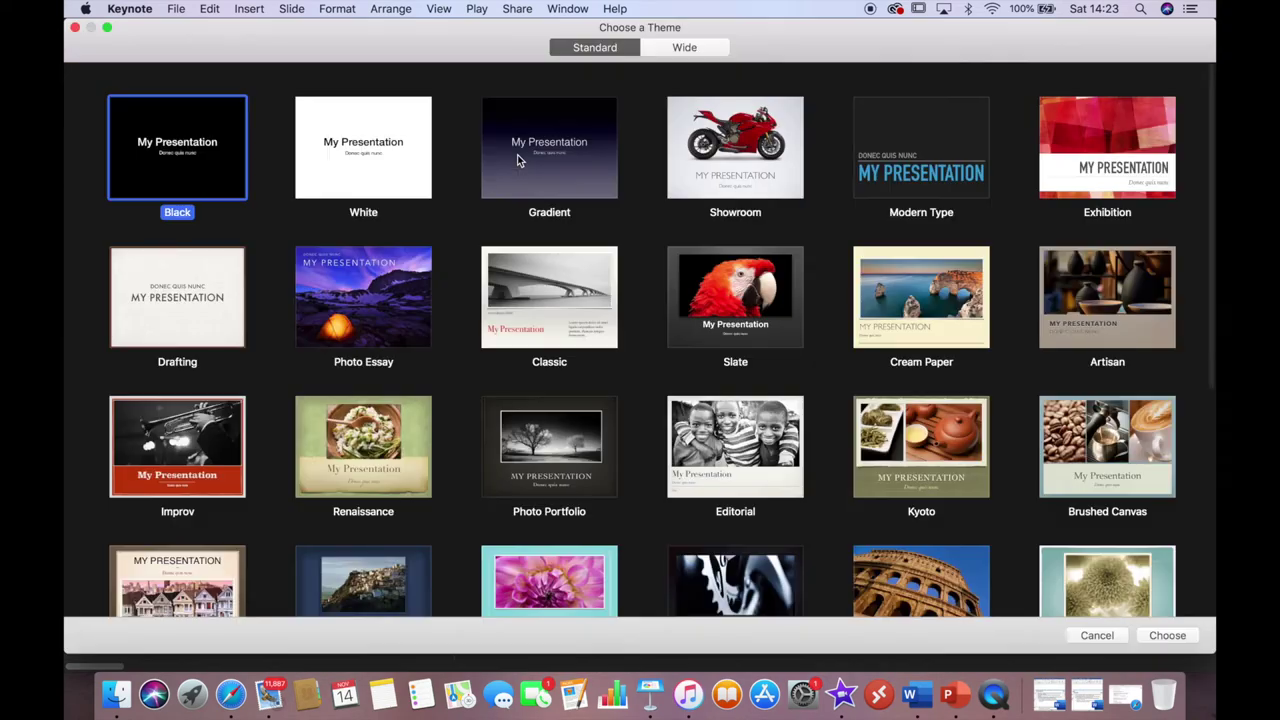
double_click(183, 154)
Enter Assumptions as the title of the slide and delete the subtitle placeholder.
click(588, 347)
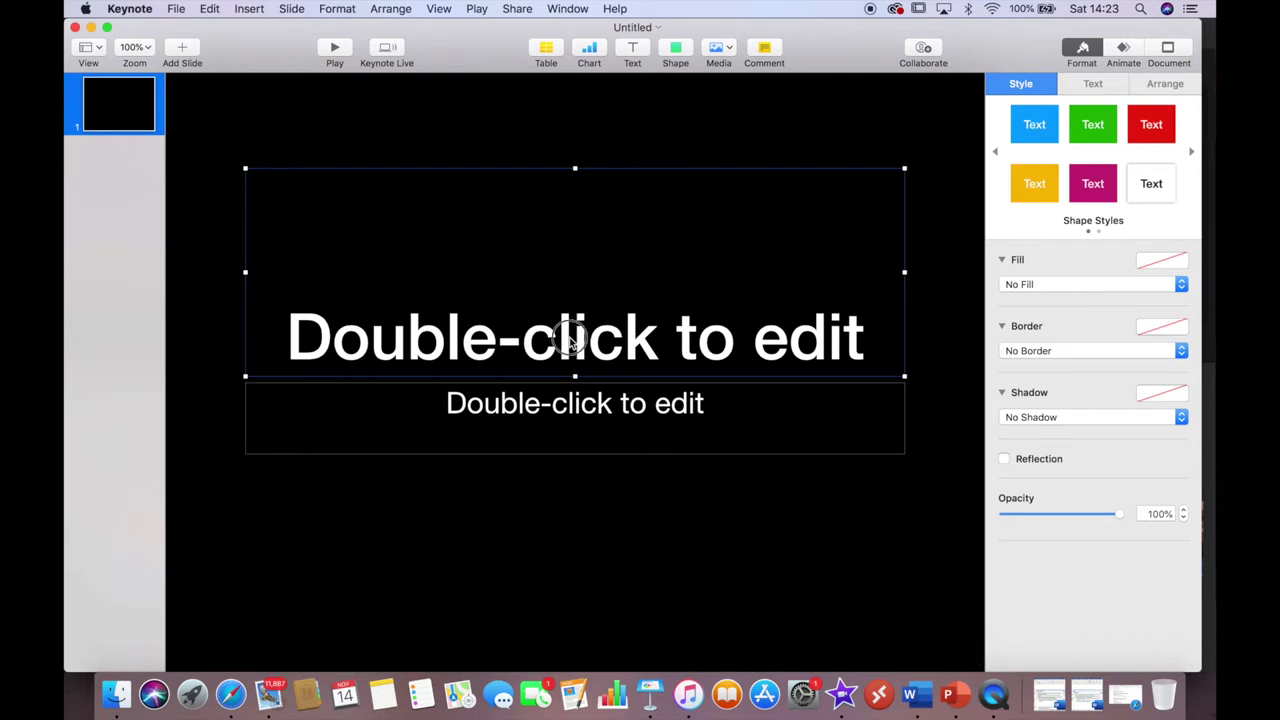
double_click(572, 342)
text(A)
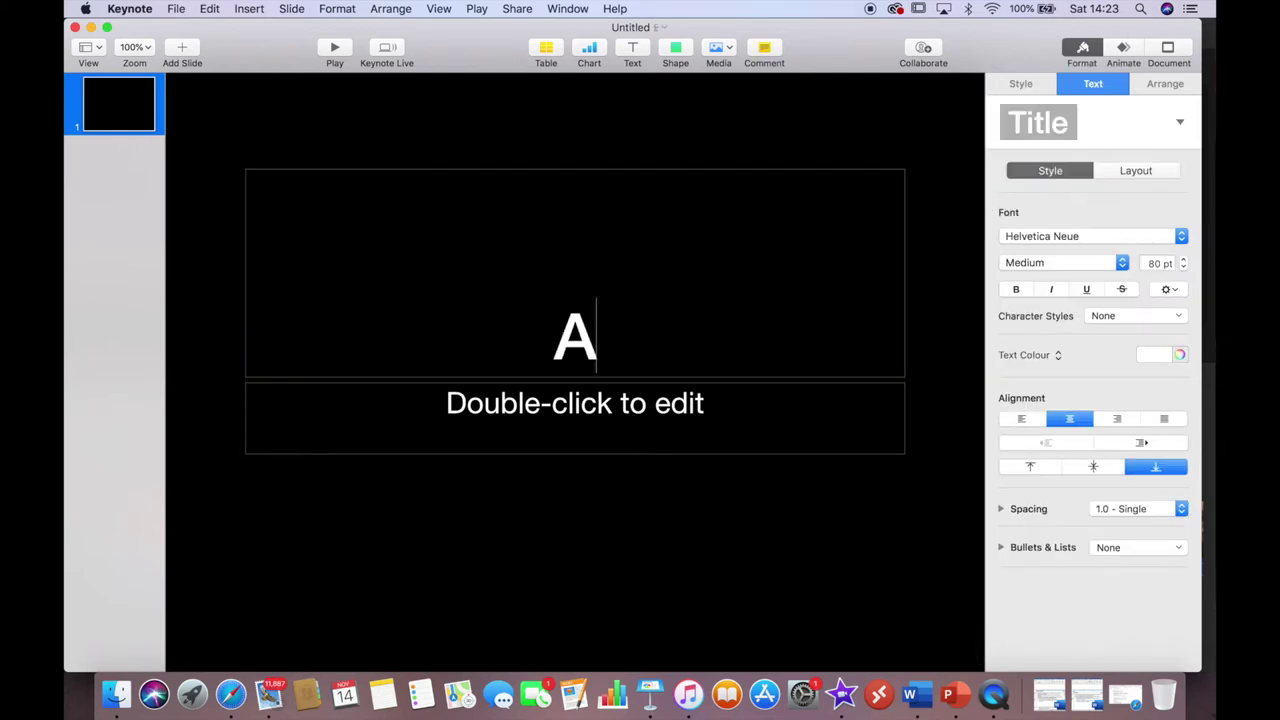
text(ssumptions)
click(591, 457)
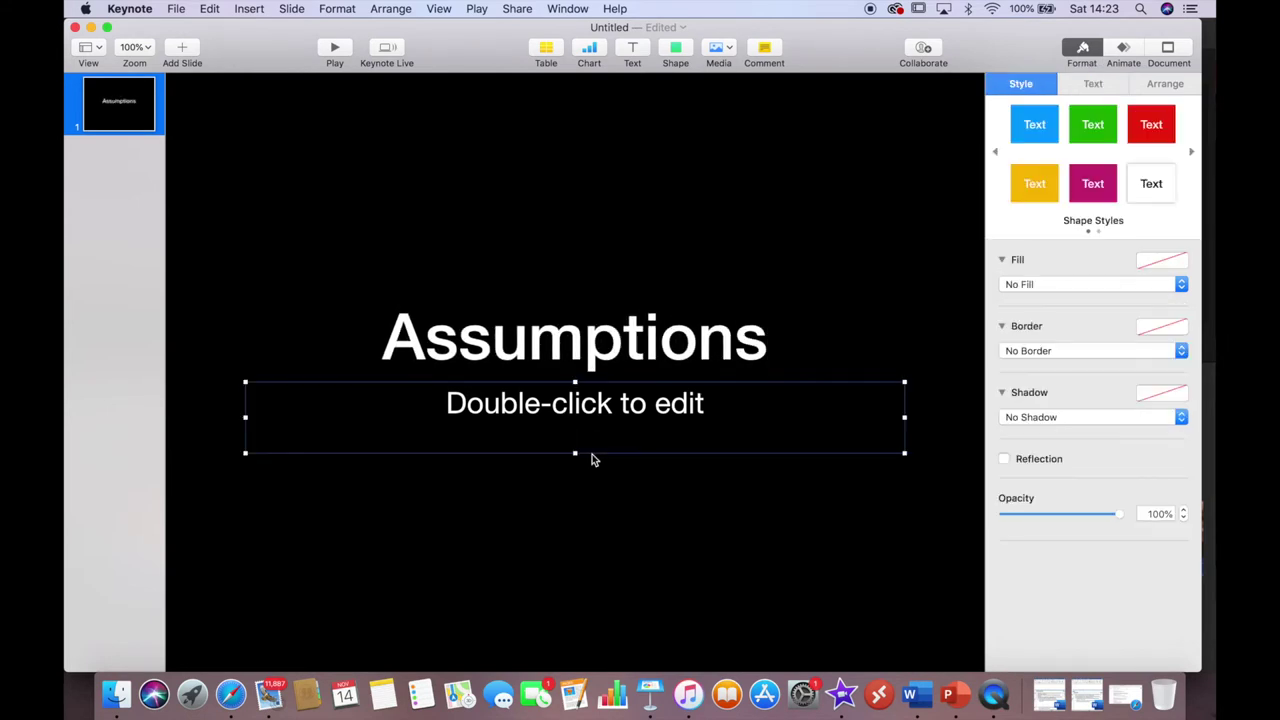
key(Delete)
Try Impact, SignPainter, Snell Roundhand and Arial on the Assumptions title, and set its font to Helvetica Neue.
double_click(548, 333)
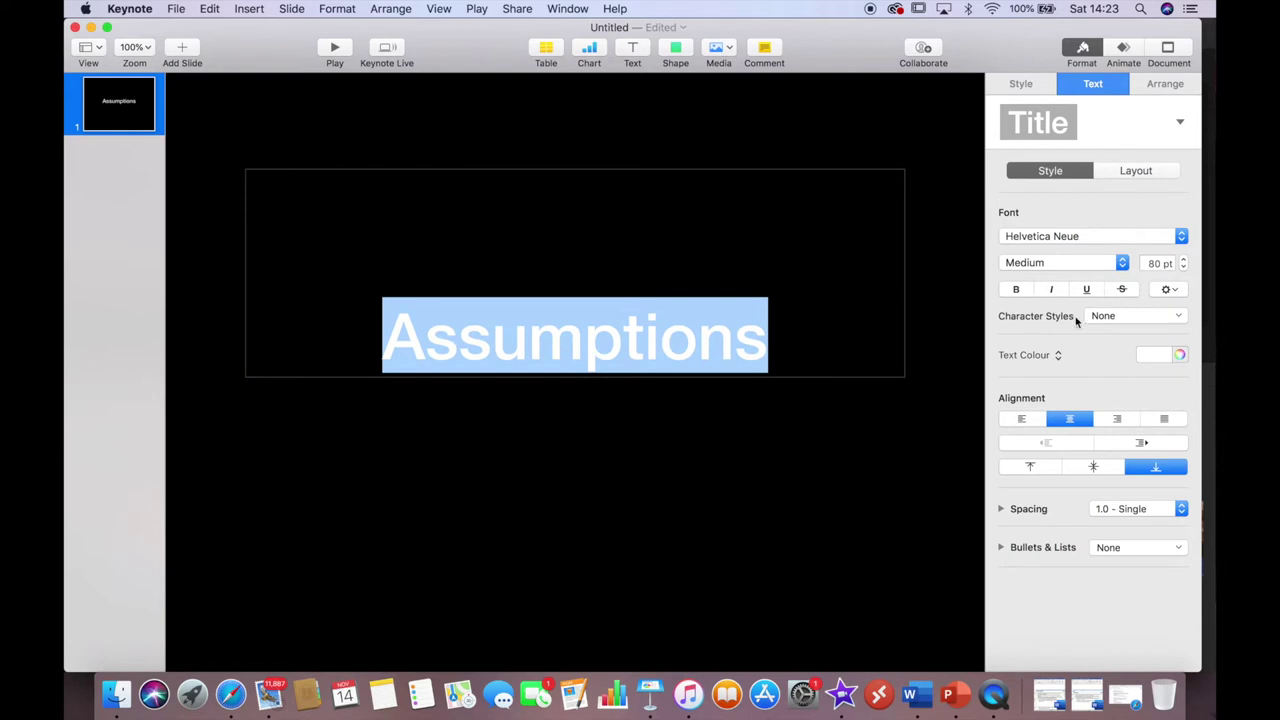
click(1116, 233)
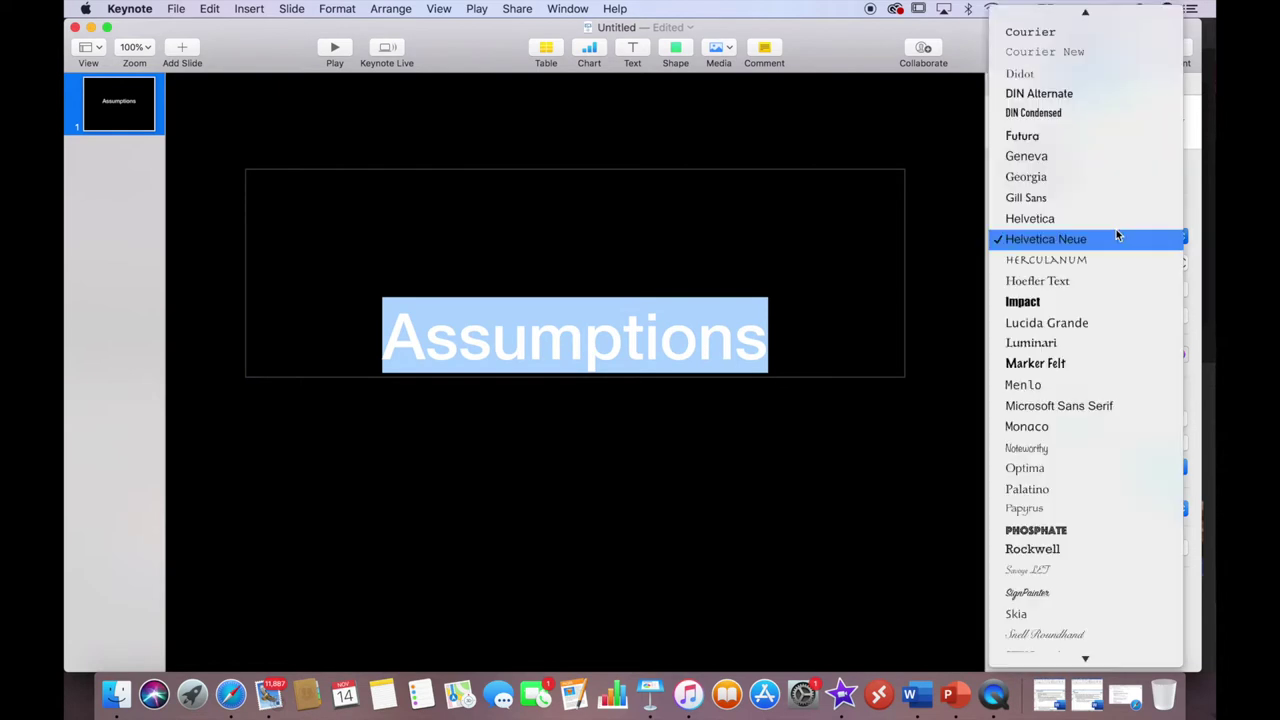
click(1012, 301)
click(1058, 231)
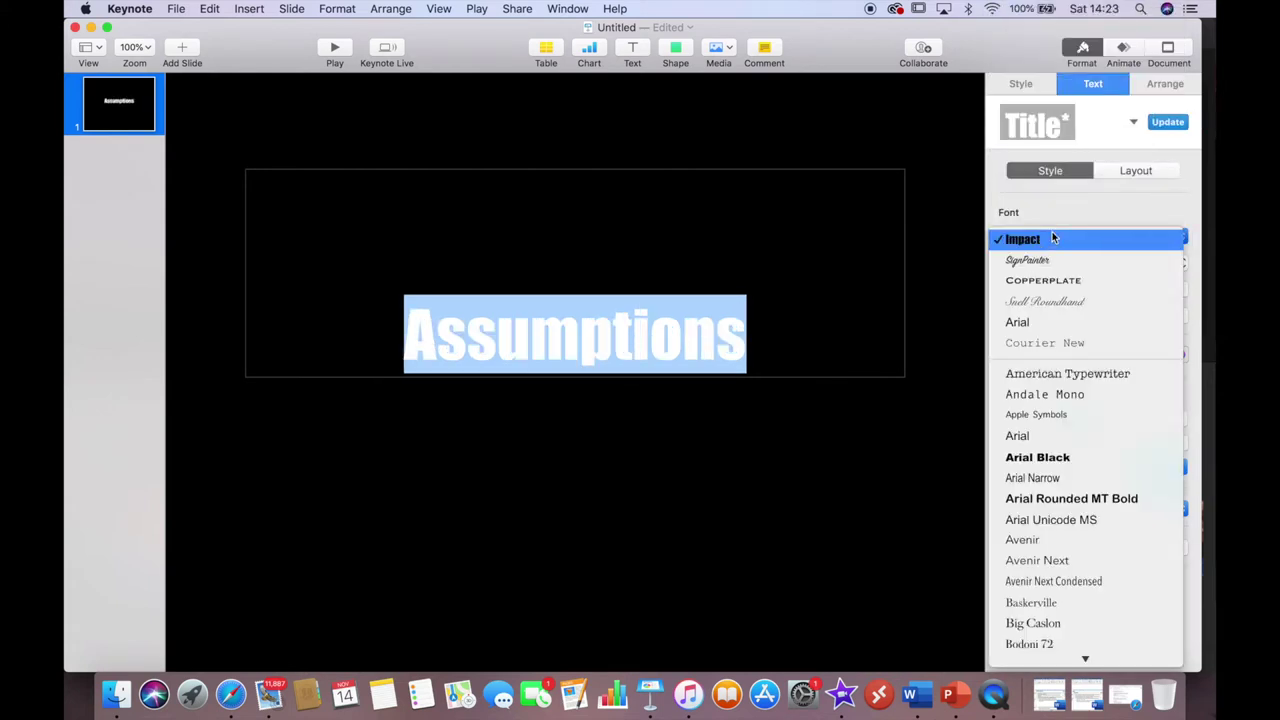
click(1030, 255)
click(1031, 242)
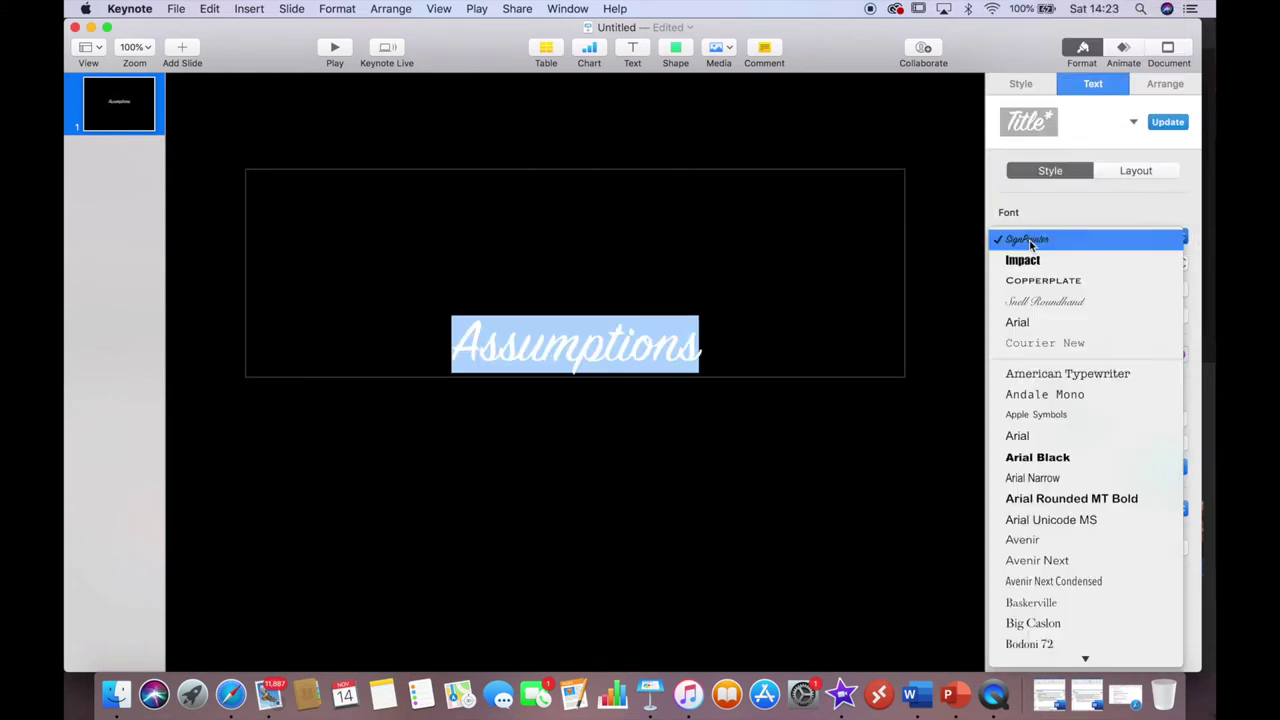
click(1022, 278)
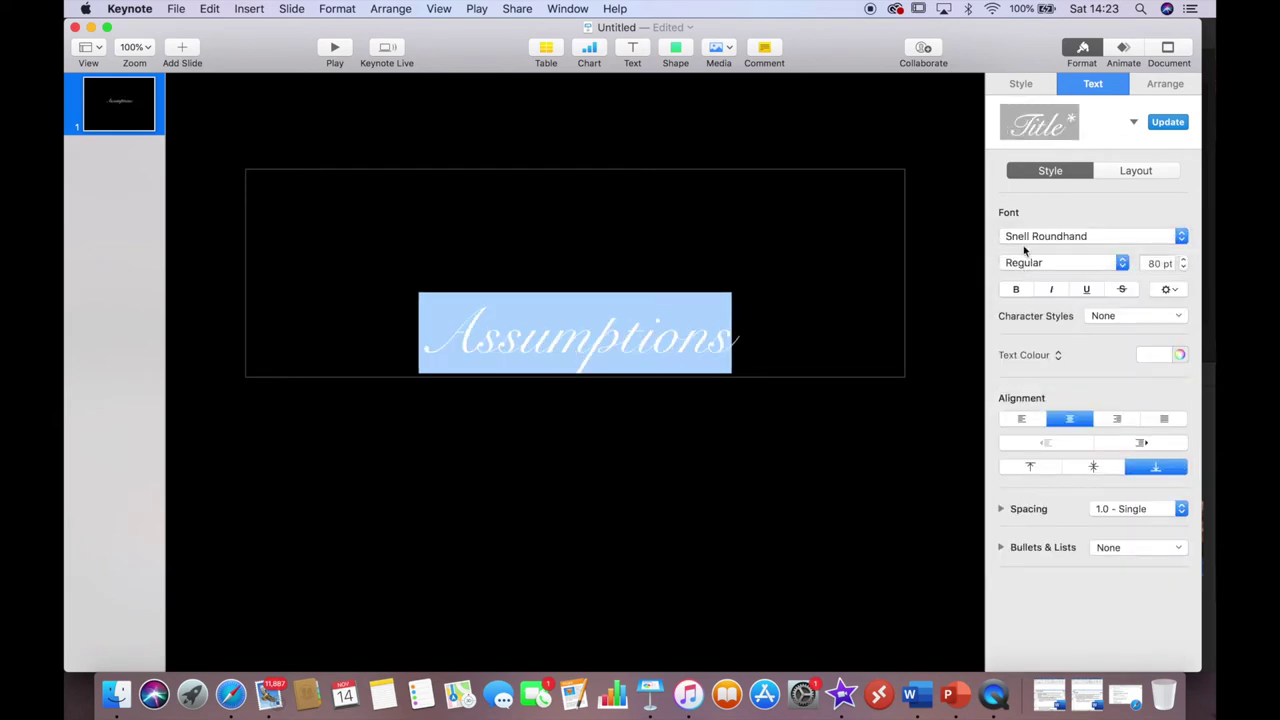
click(1024, 242)
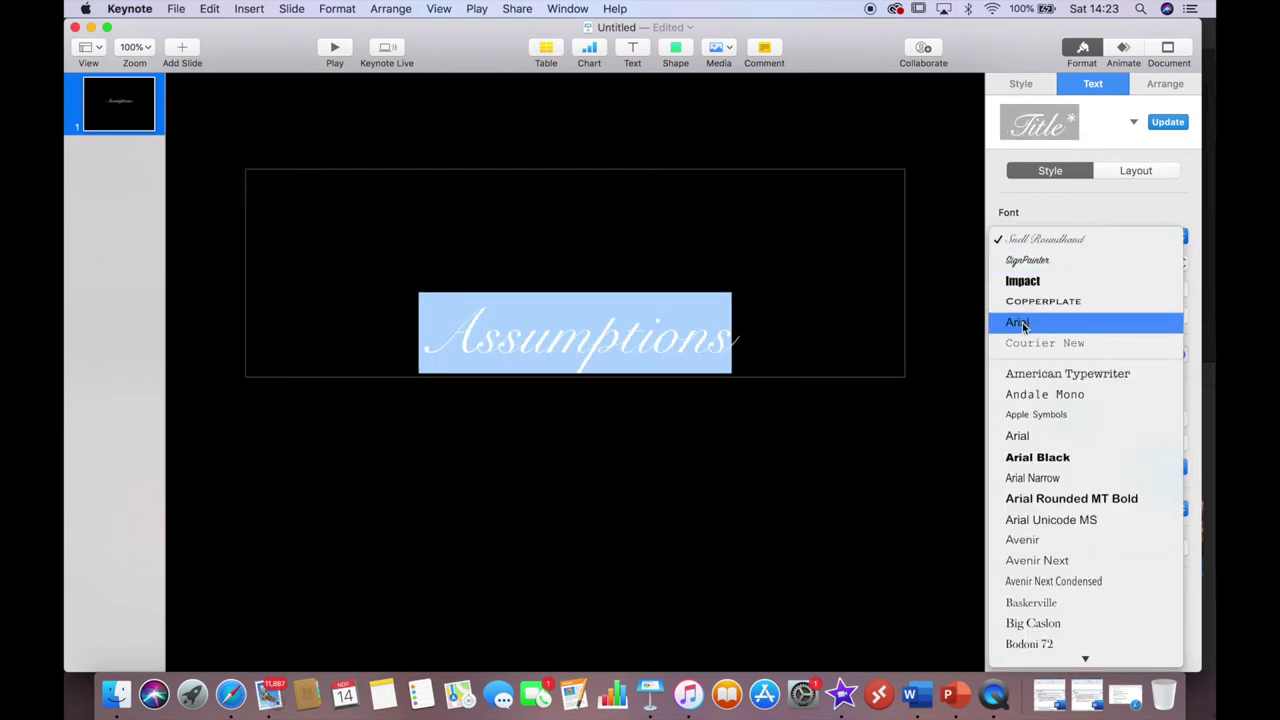
click(1022, 325)
click(1036, 245)
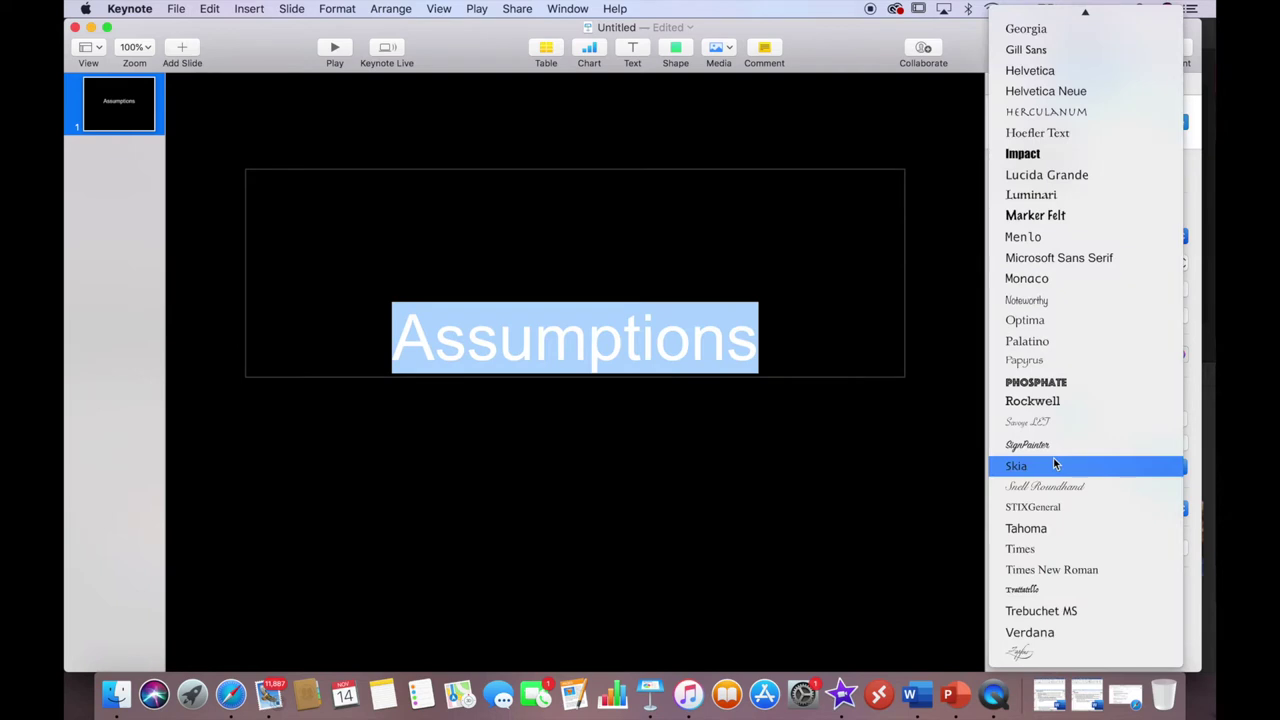
click(1060, 95)
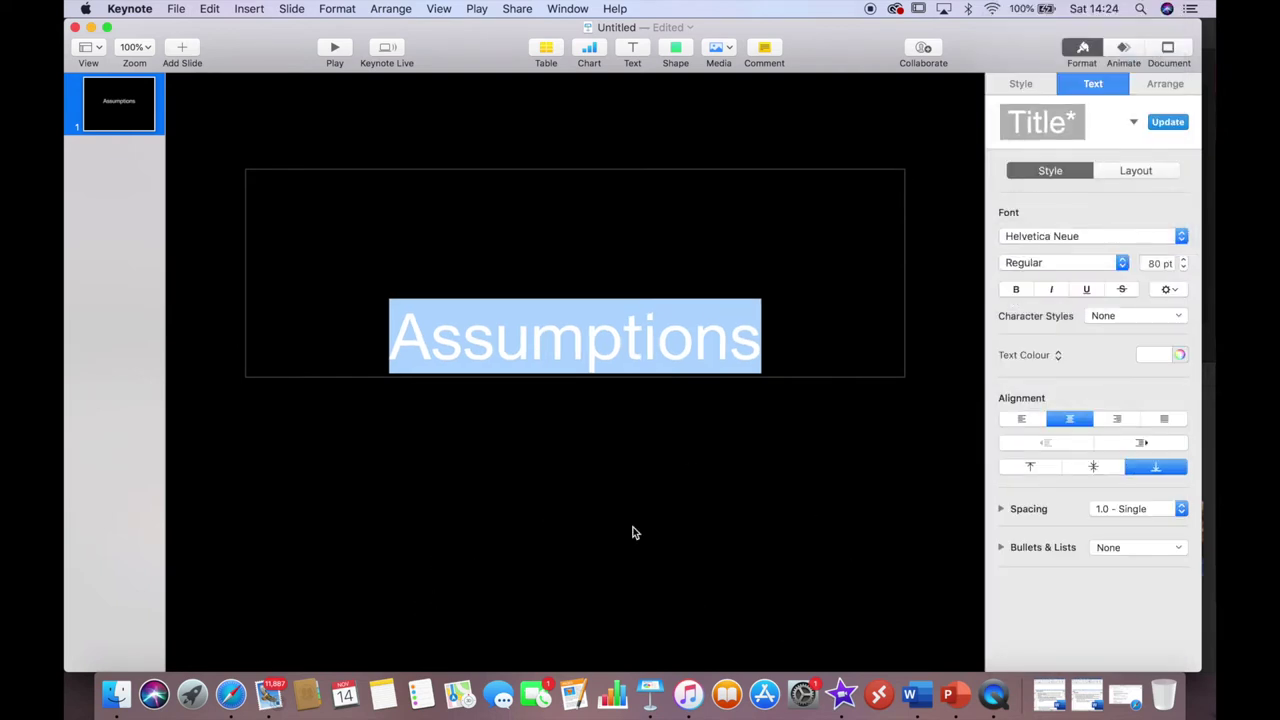
Switch to iMovie and look at the opening footage on the timeline.
click(841, 694)
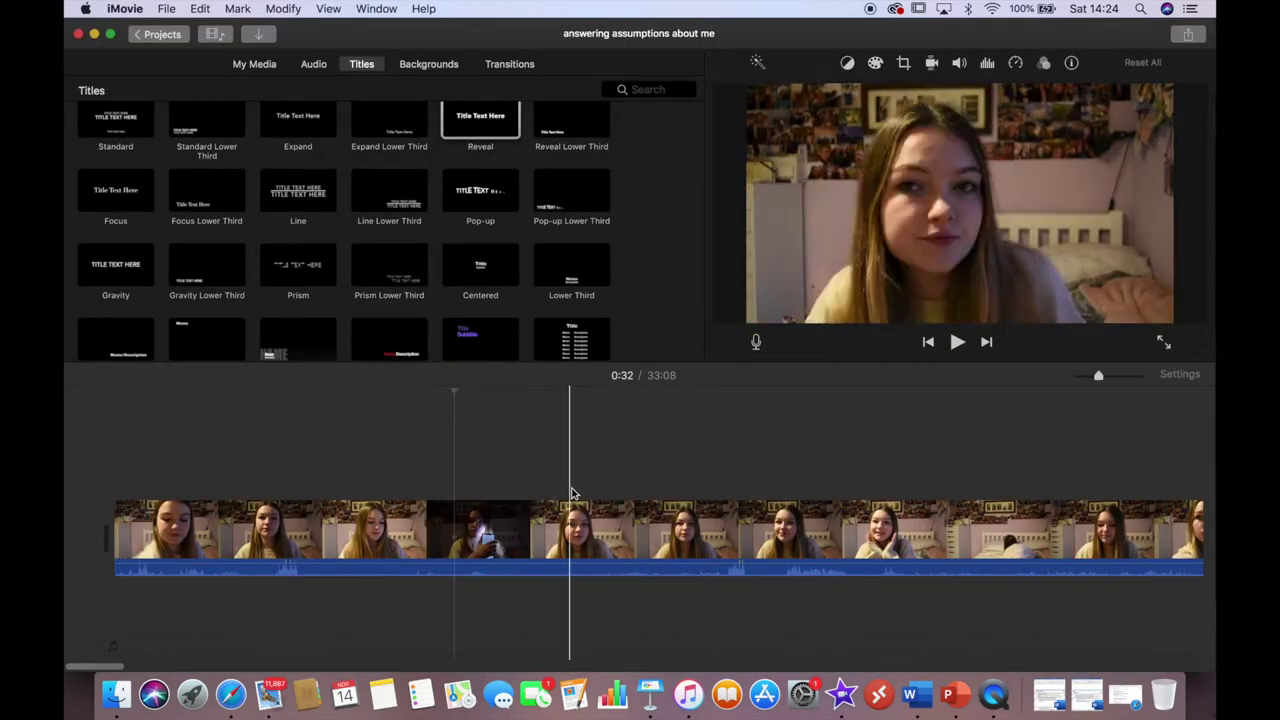
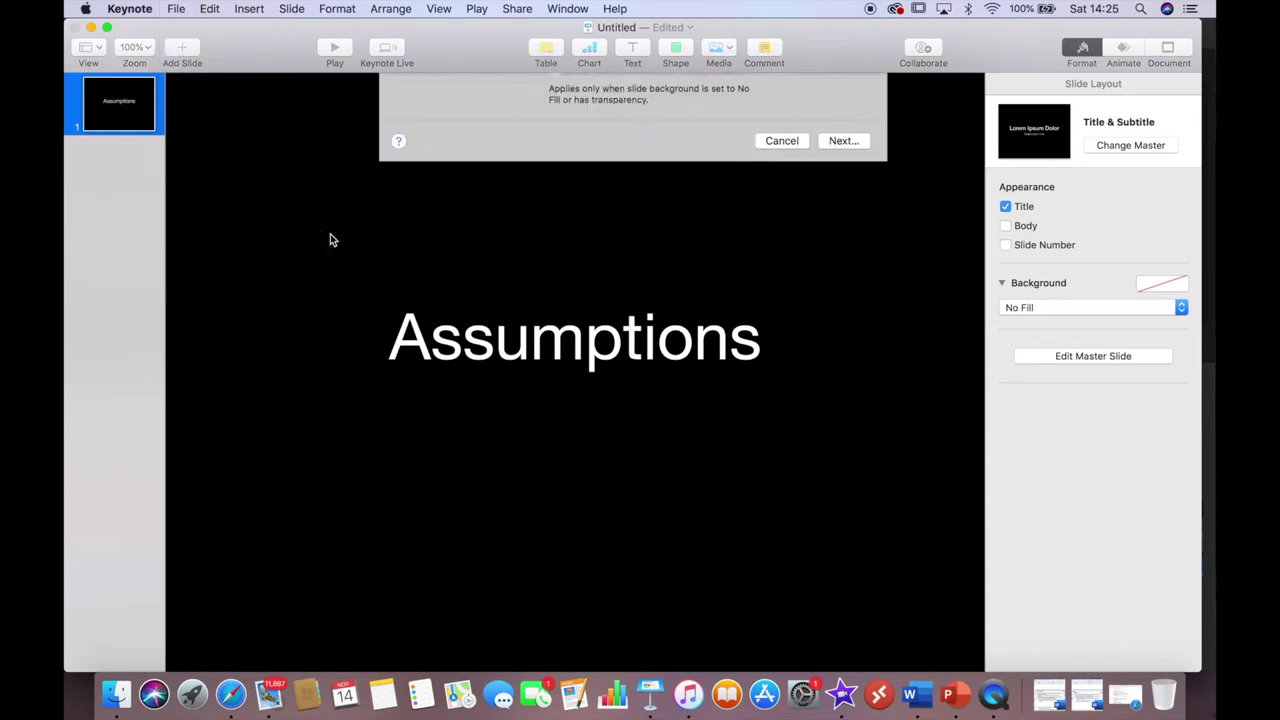
Export the slide as a PNG image with a transparent background, saved as assumptions in the Documents folder.
click(657, 240)
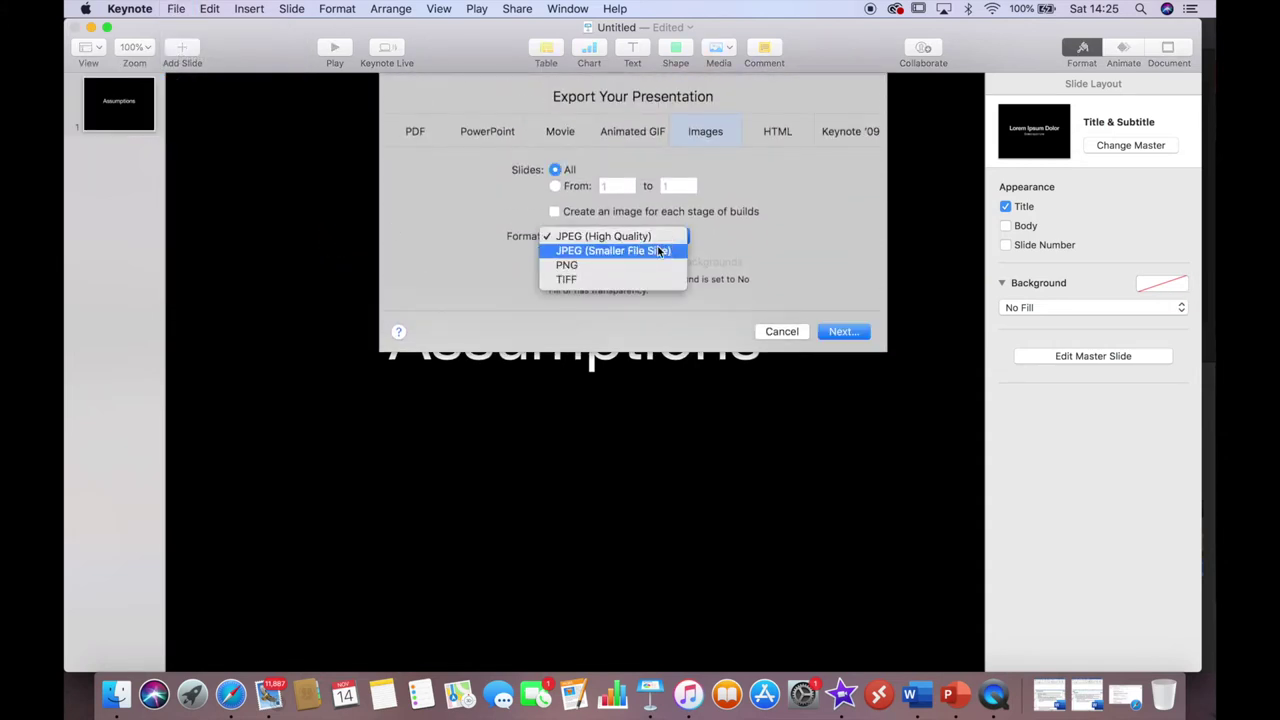
click(650, 266)
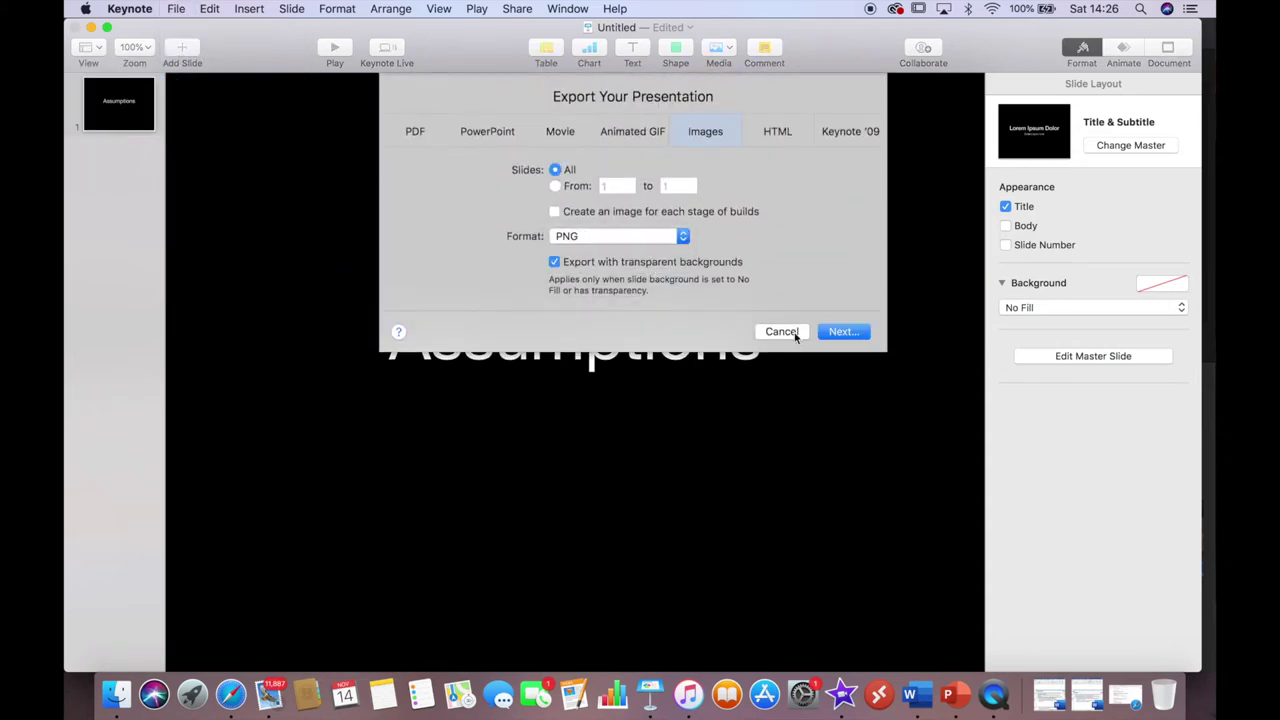
click(841, 332)
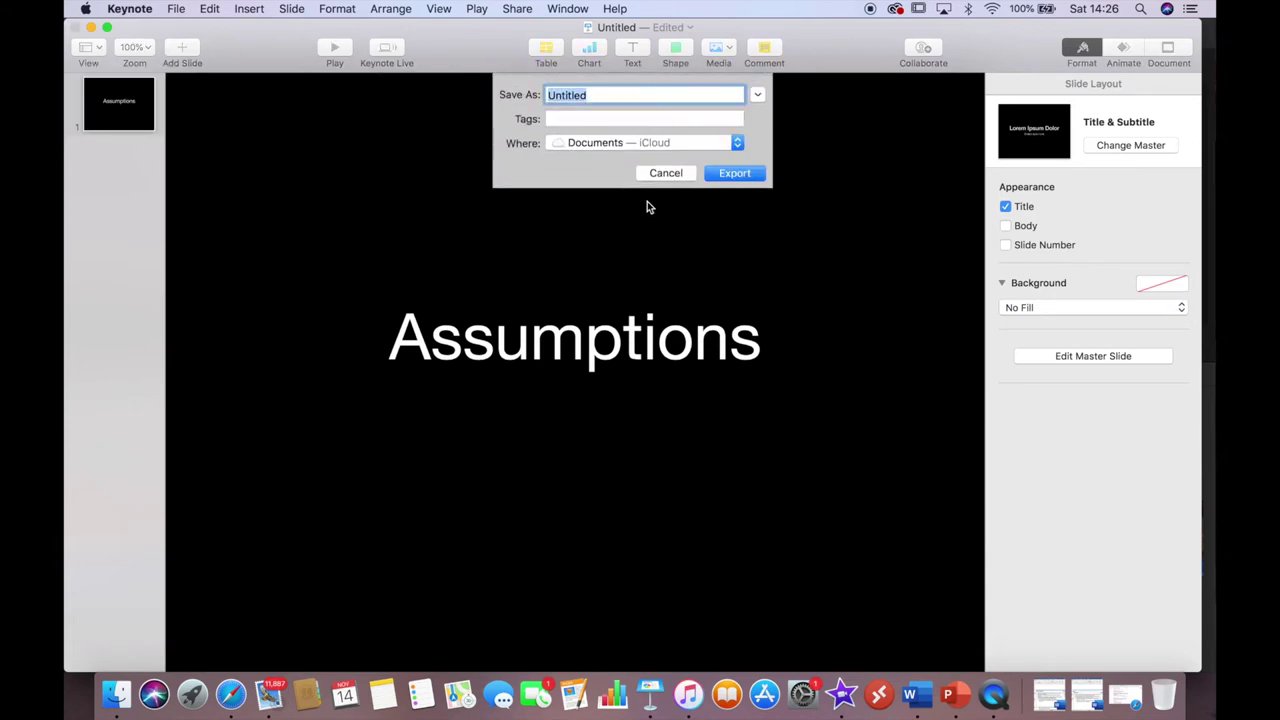
key(BackSpace)
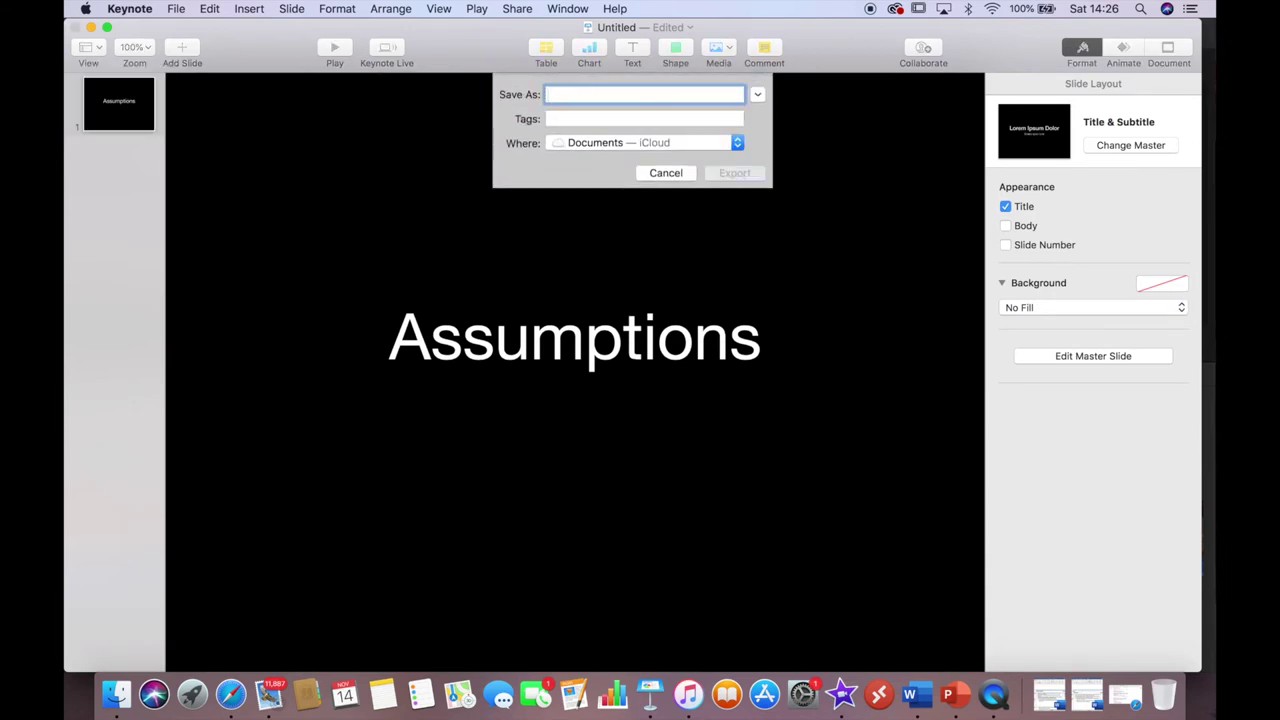
text(assumptions)
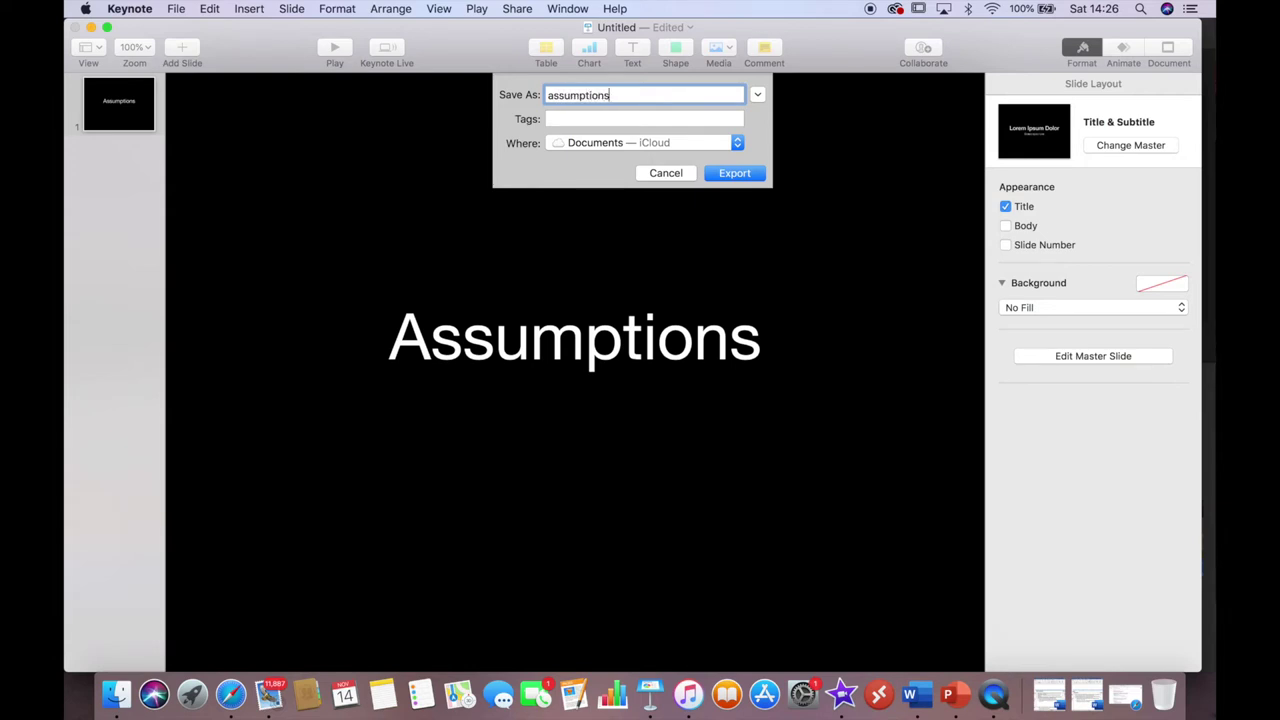
key(Return)
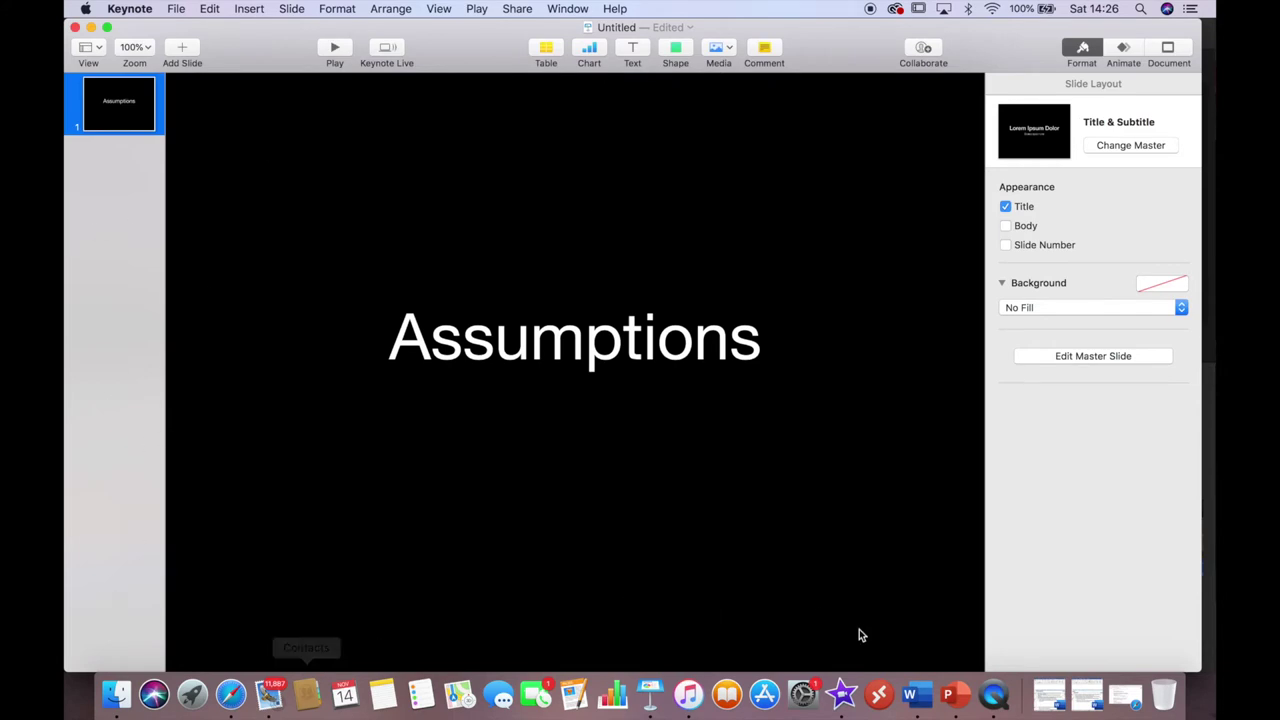
Switch to iMovie and import assumptions.001.png from the assumptions folder in Documents into the project media.
click(842, 693)
click(300, 449)
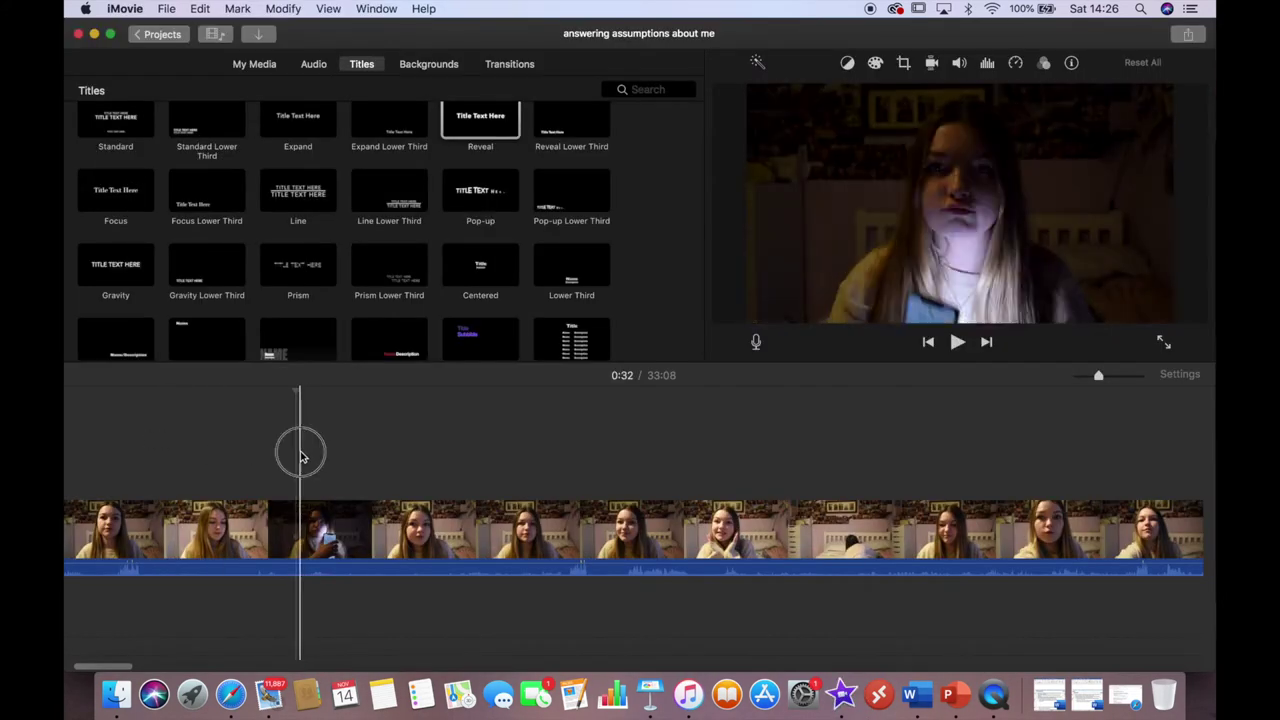
click(258, 34)
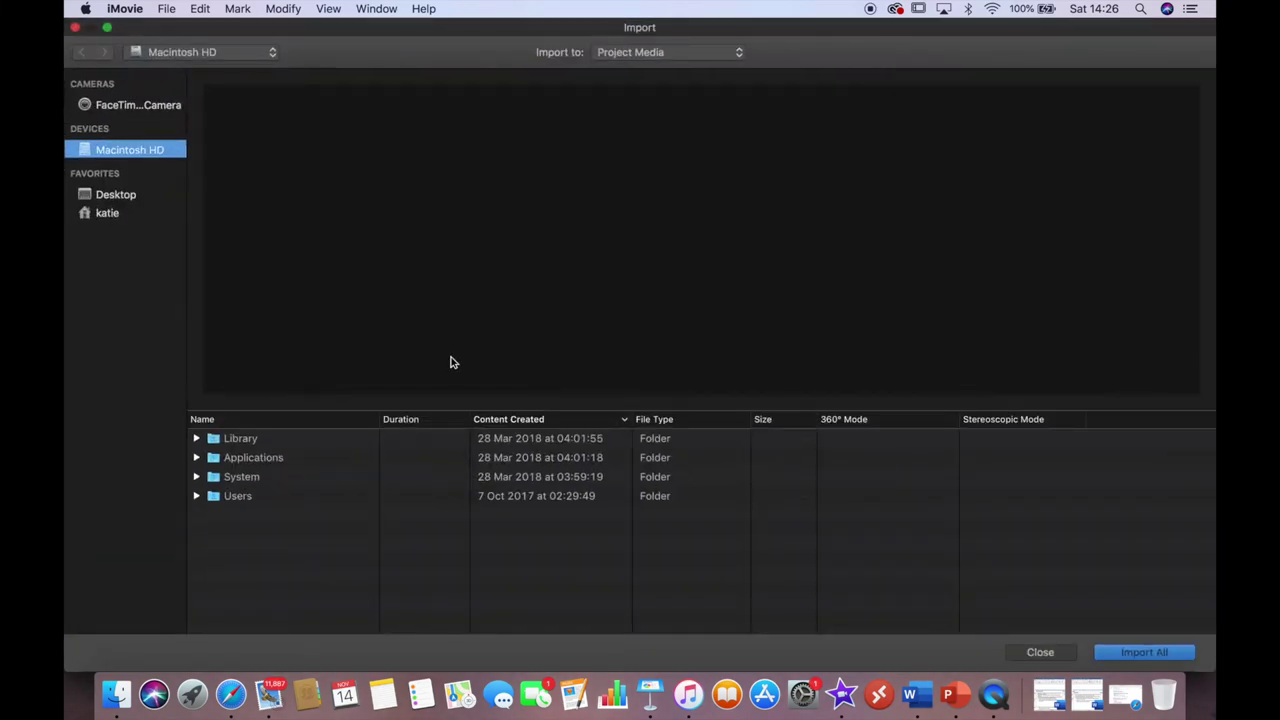
click(104, 197)
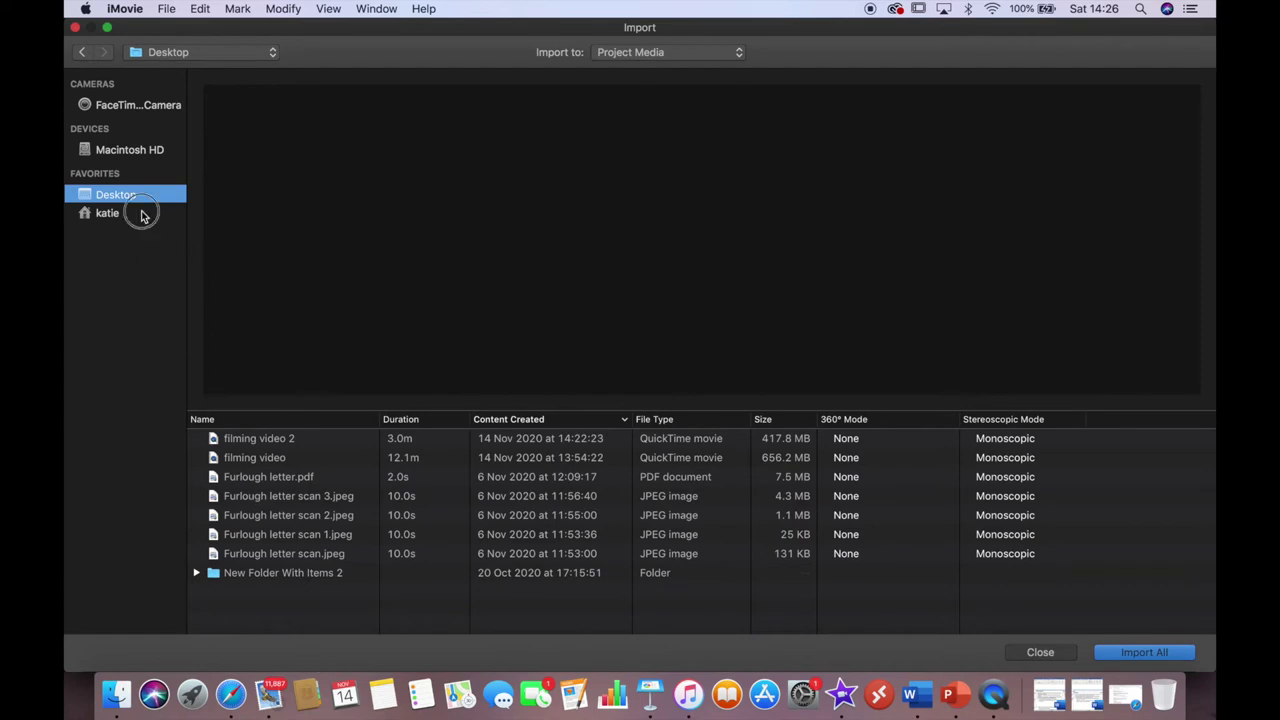
click(141, 216)
click(264, 440)
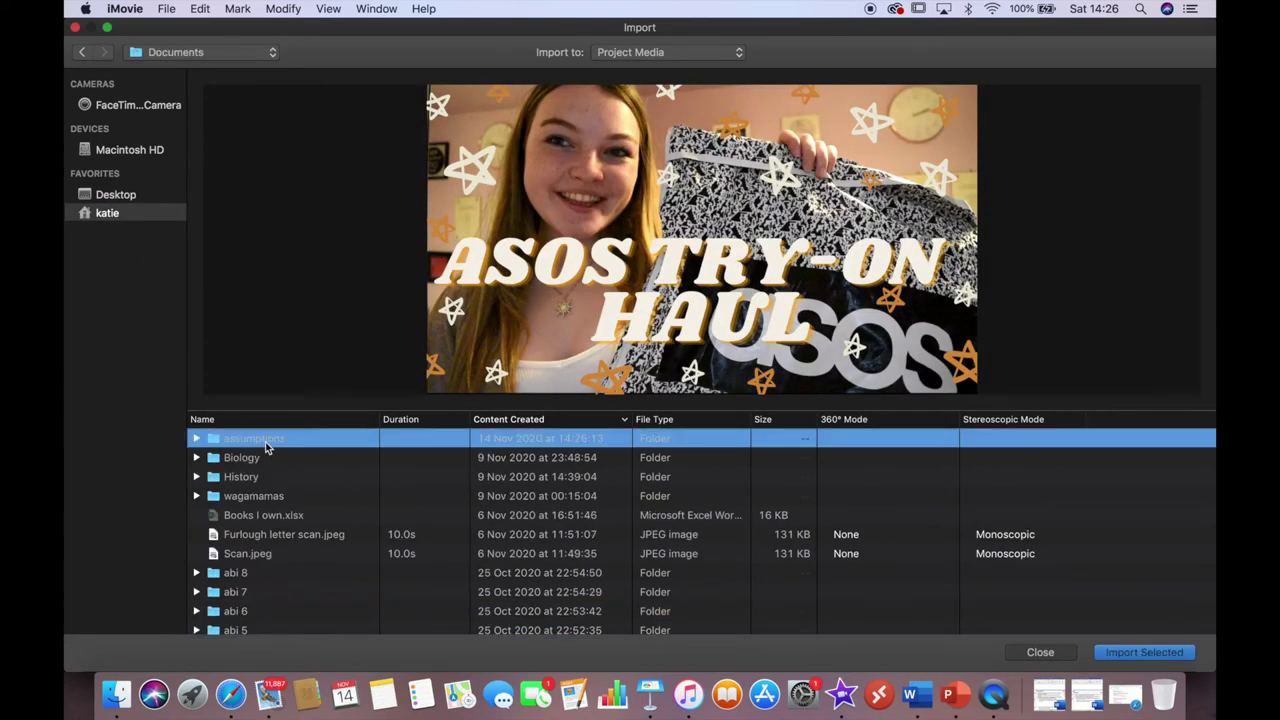
double_click(265, 447)
click(738, 438)
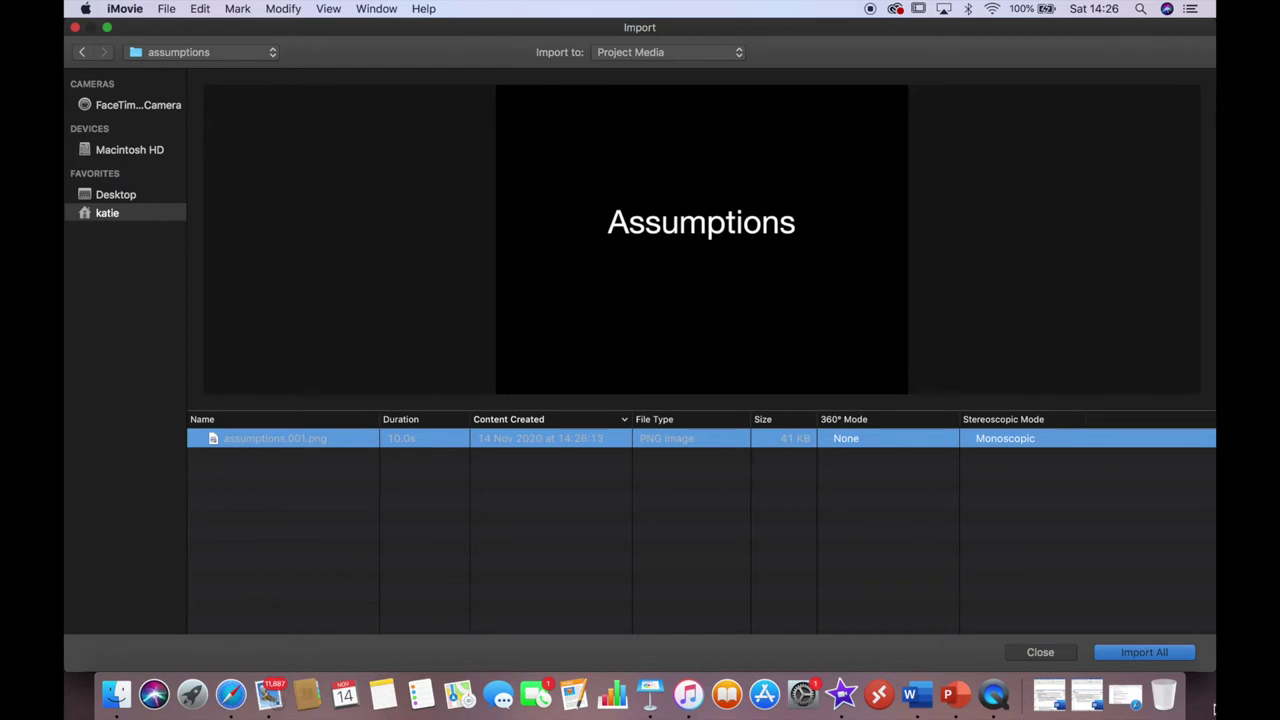
click(1150, 650)
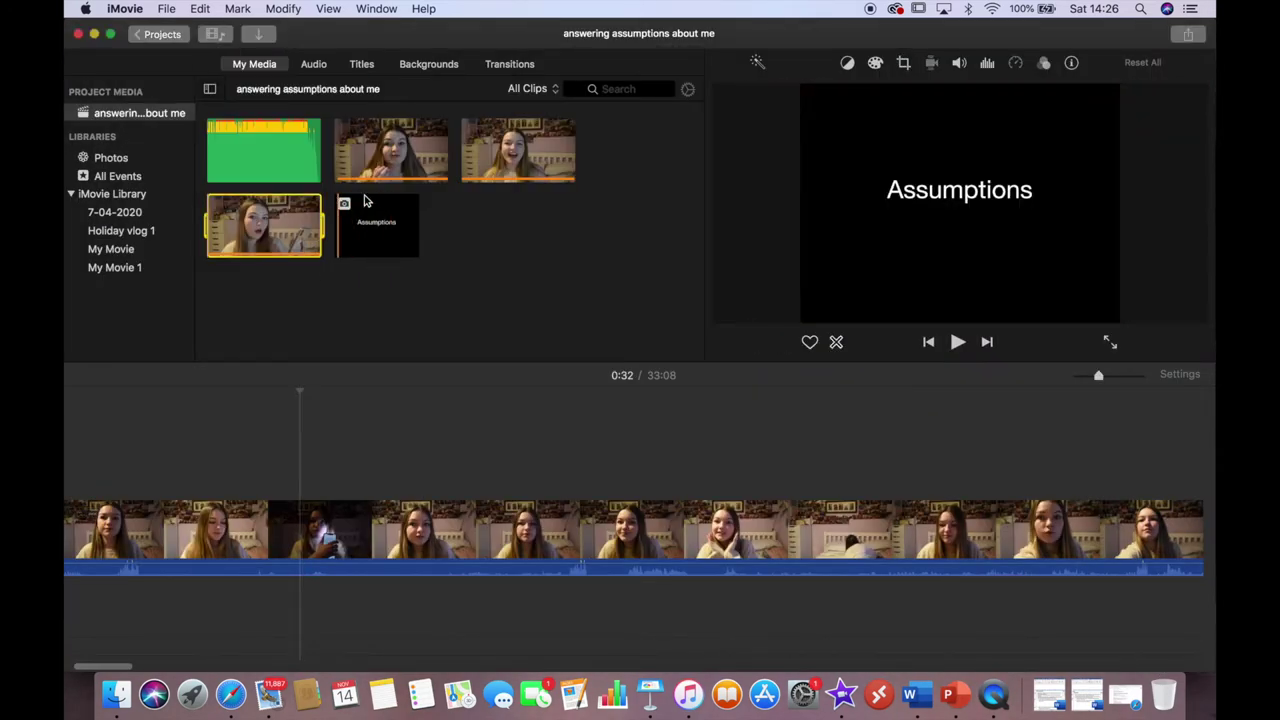
Overlay the Assumptions image above the dark clip at about 0:33 on the timeline and play it back.
drag(345, 206, 310, 443)
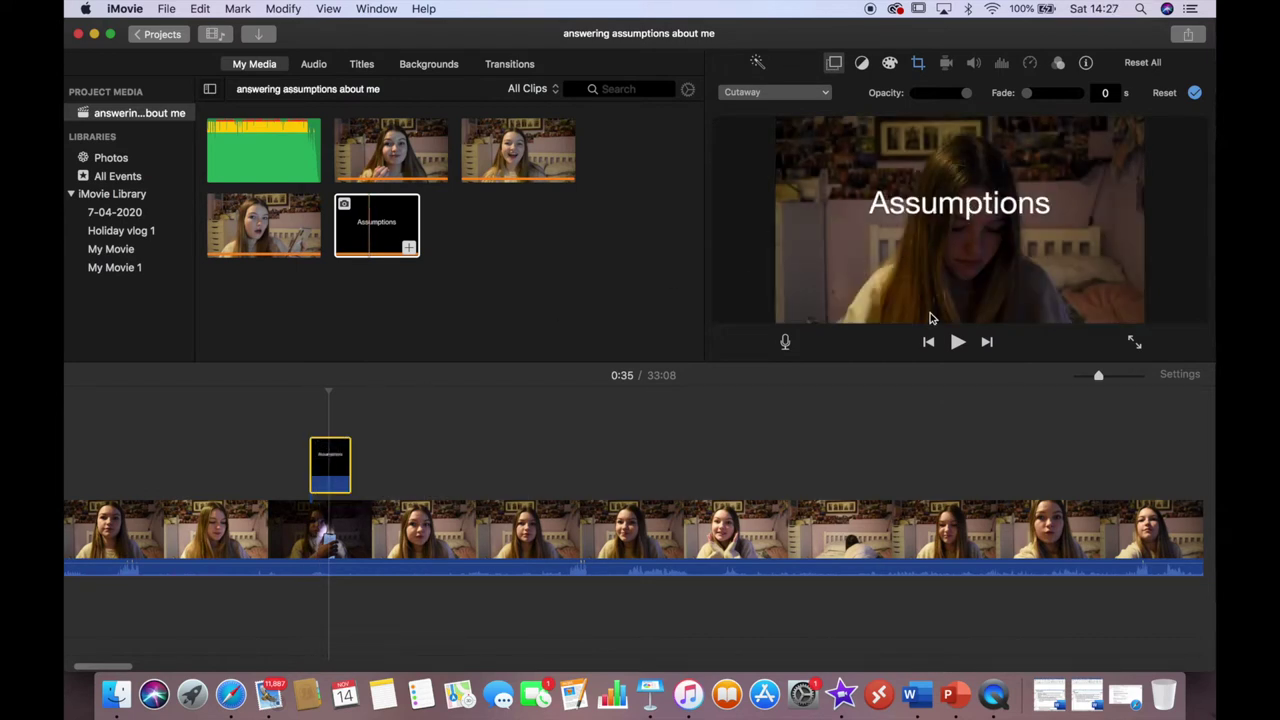
click(309, 420)
click(336, 462)
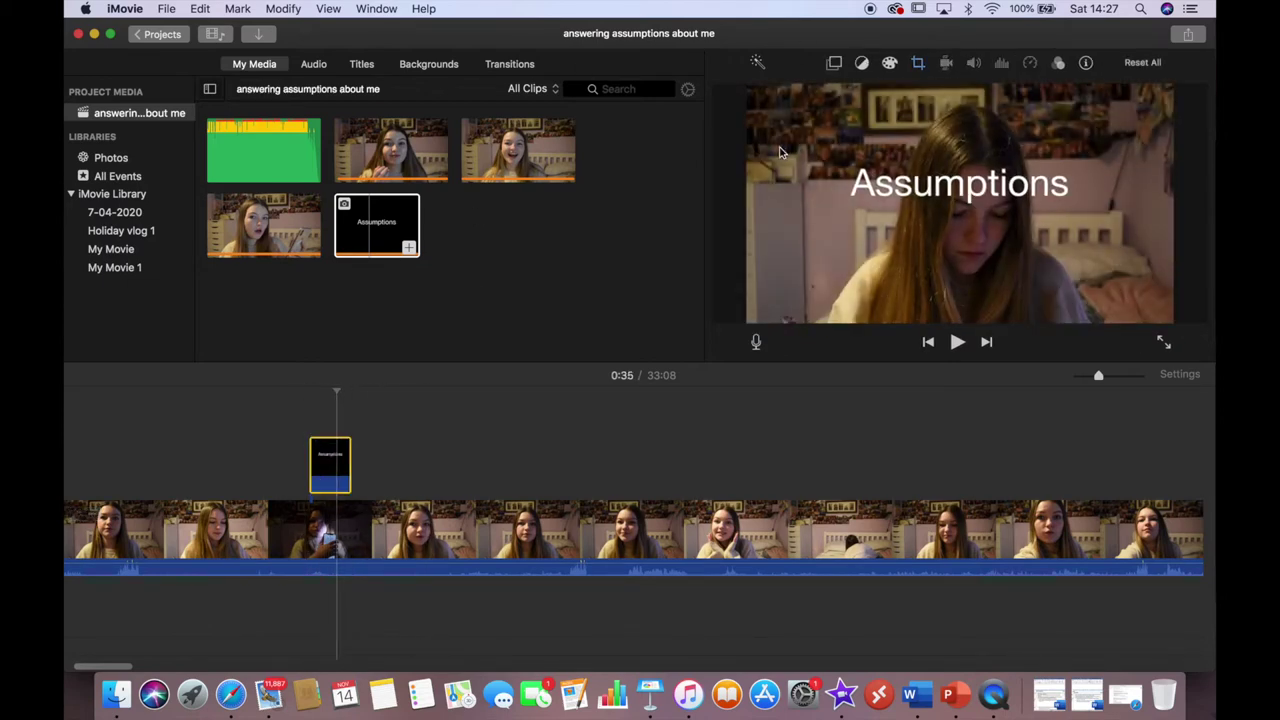
click(328, 455)
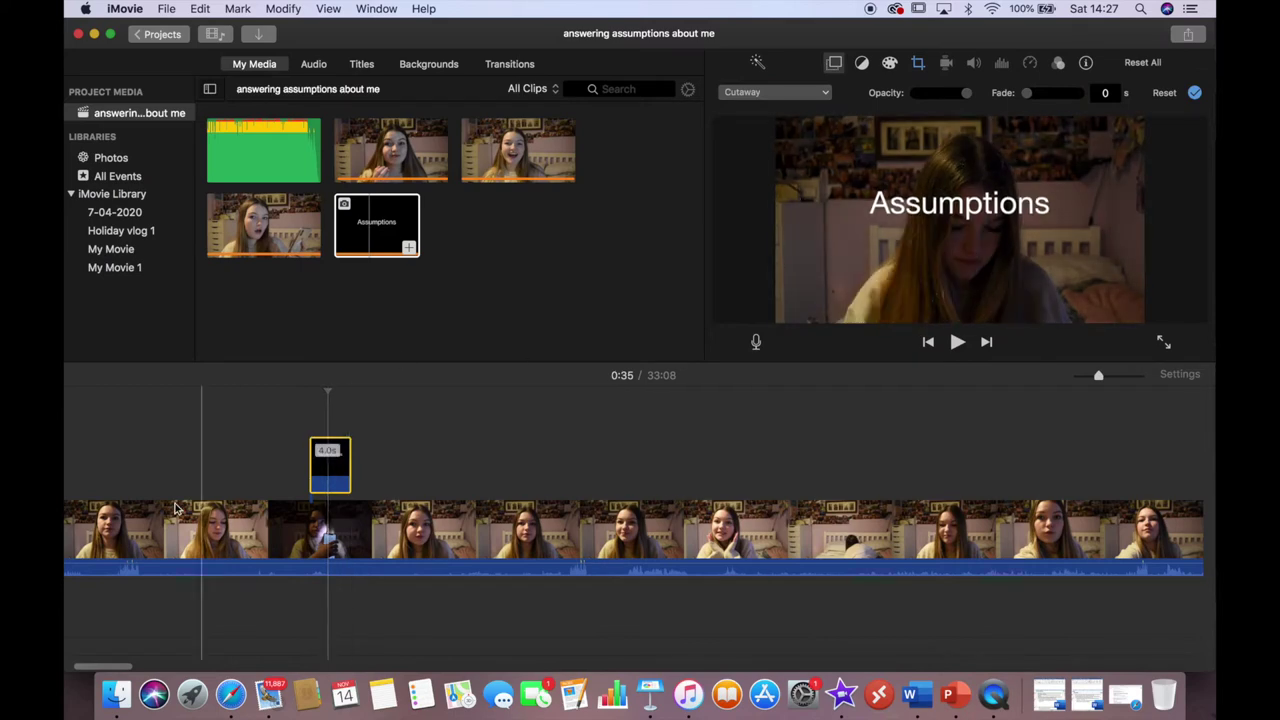
click(297, 410)
key(space)
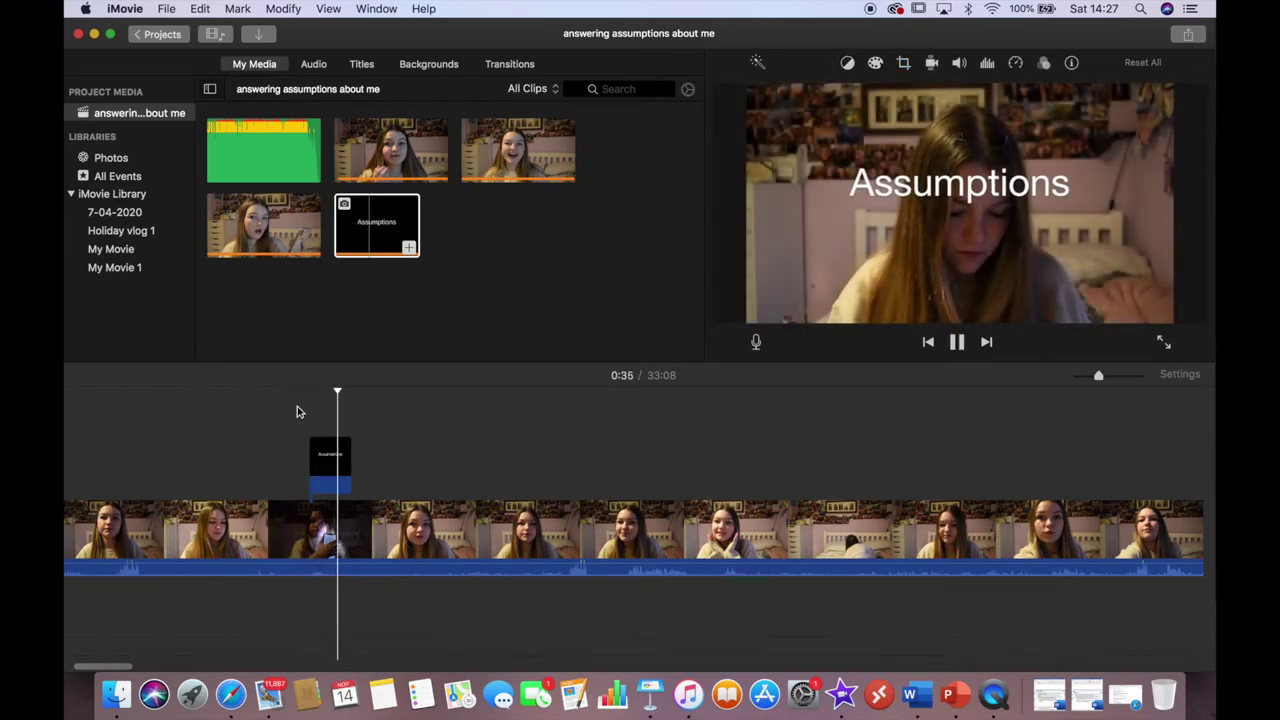
Set the crop style of the Assumptions overlay to Fit.
click(326, 468)
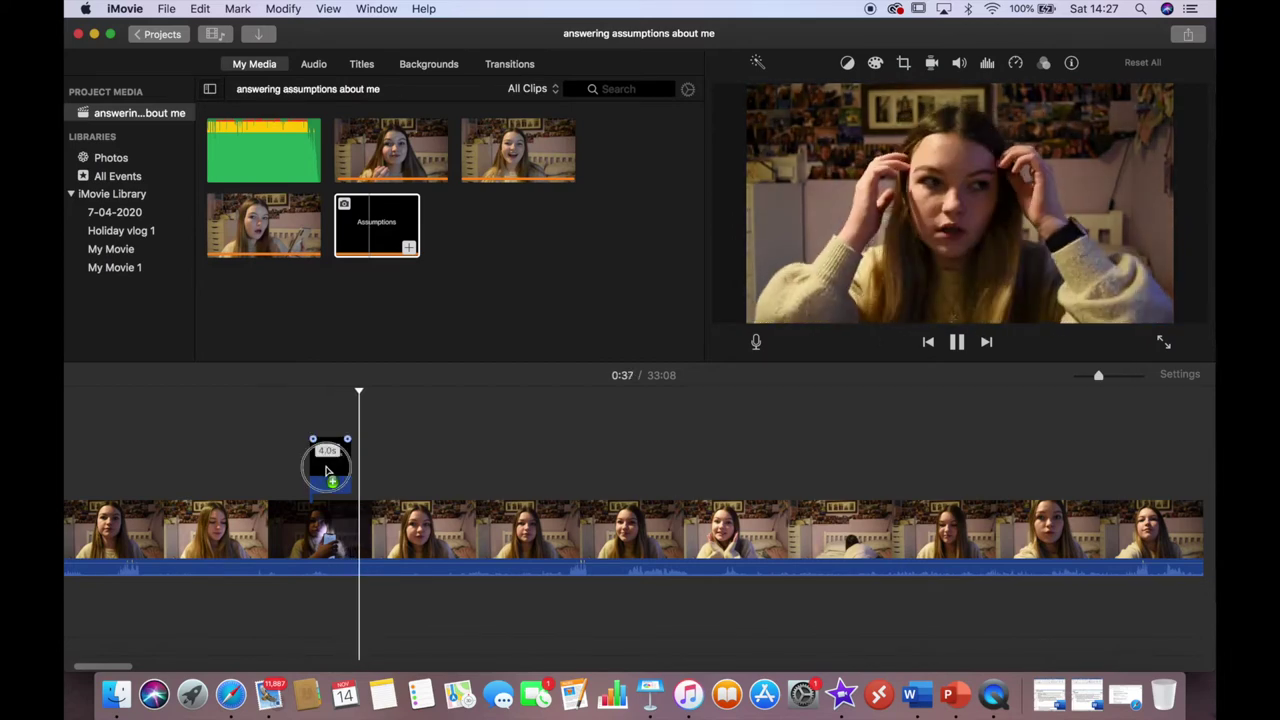
click(920, 64)
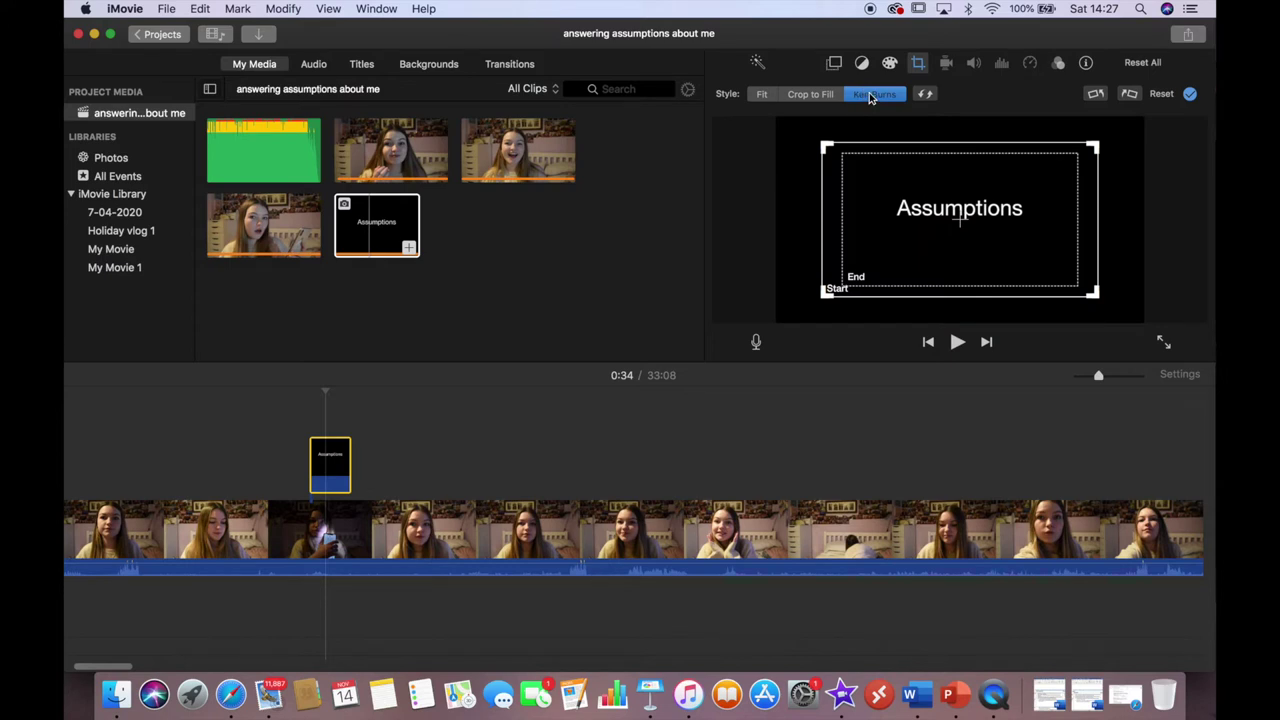
click(919, 65)
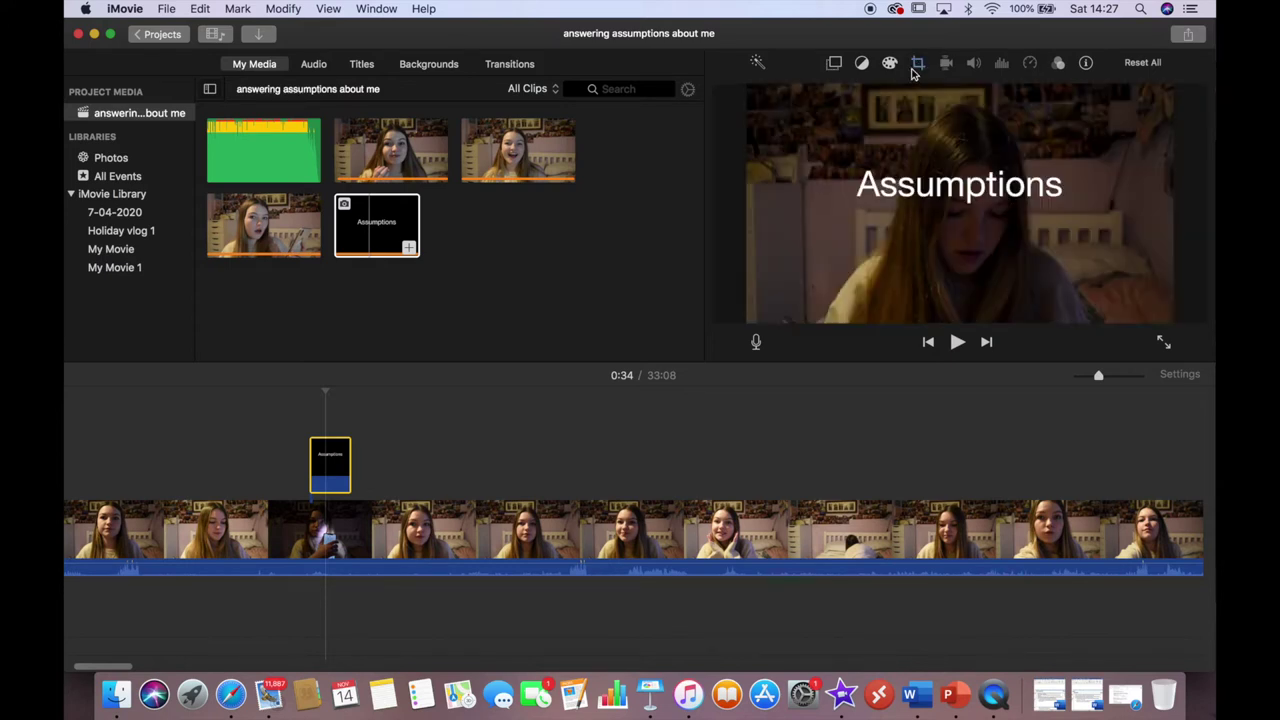
click(921, 70)
click(762, 94)
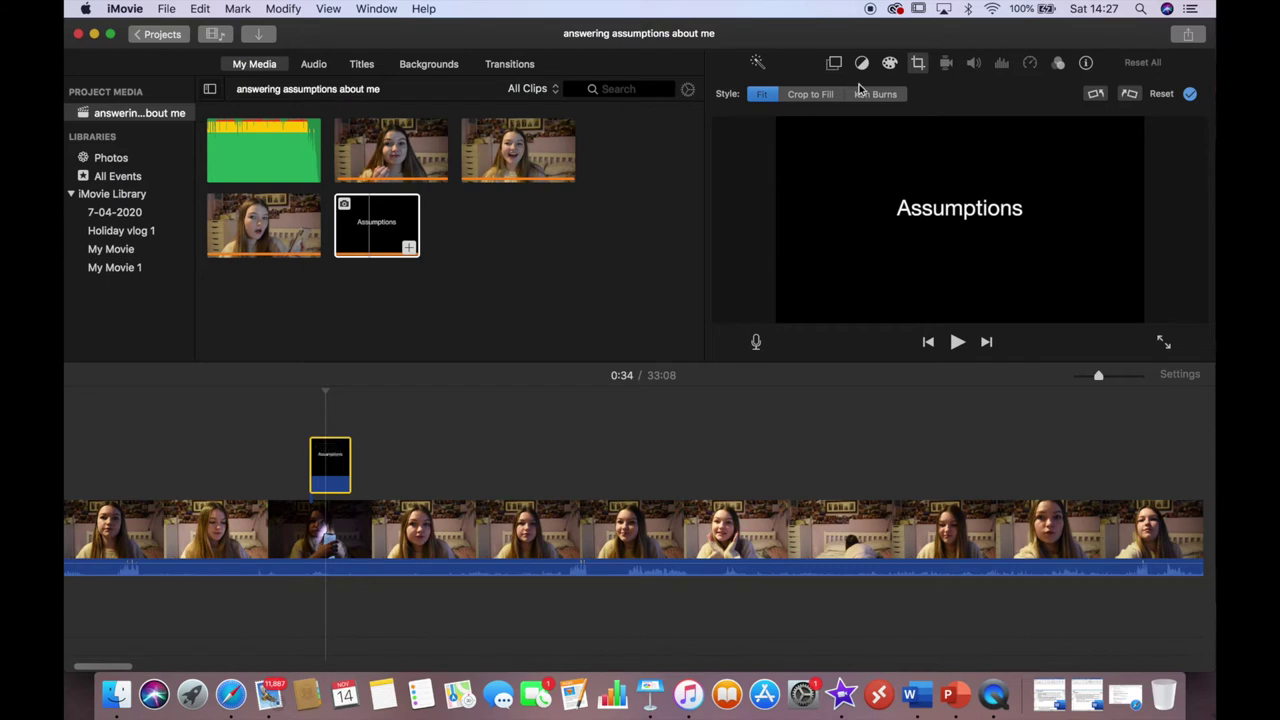
Make the Assumptions overlay a Picture in Picture, enlarge it slightly and set its Dissolve duration to 0 s.
click(832, 64)
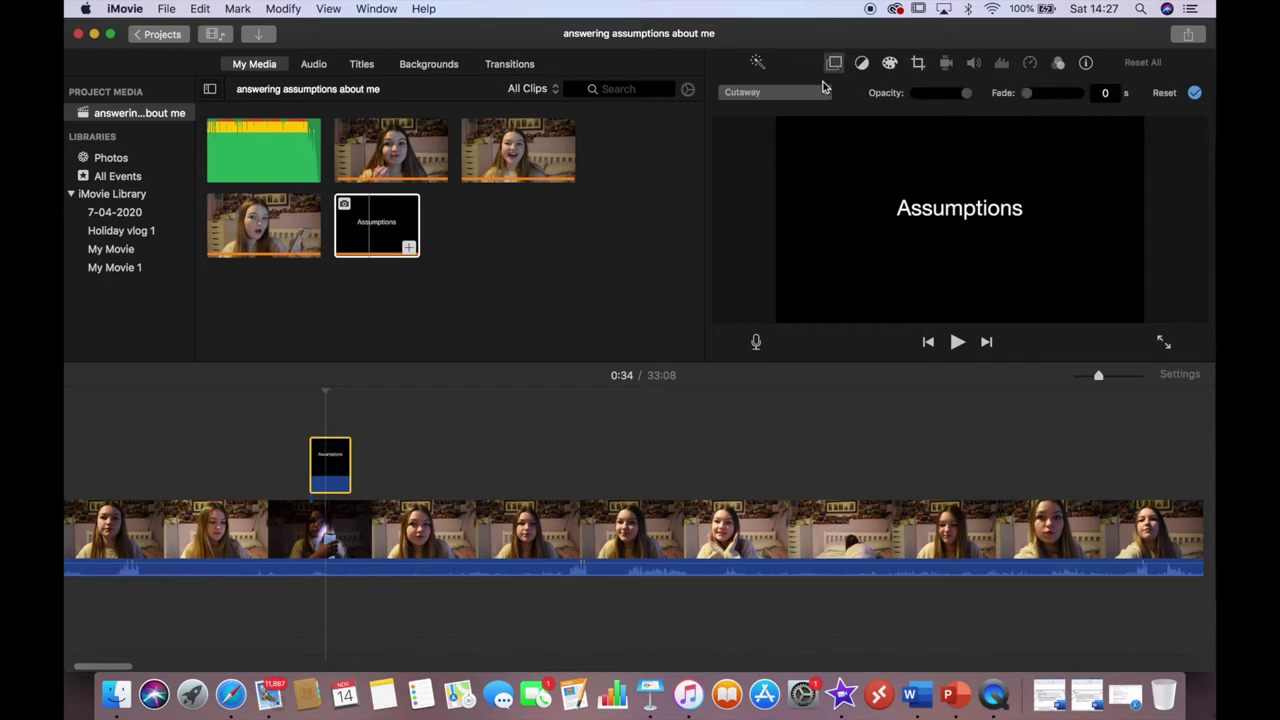
click(809, 92)
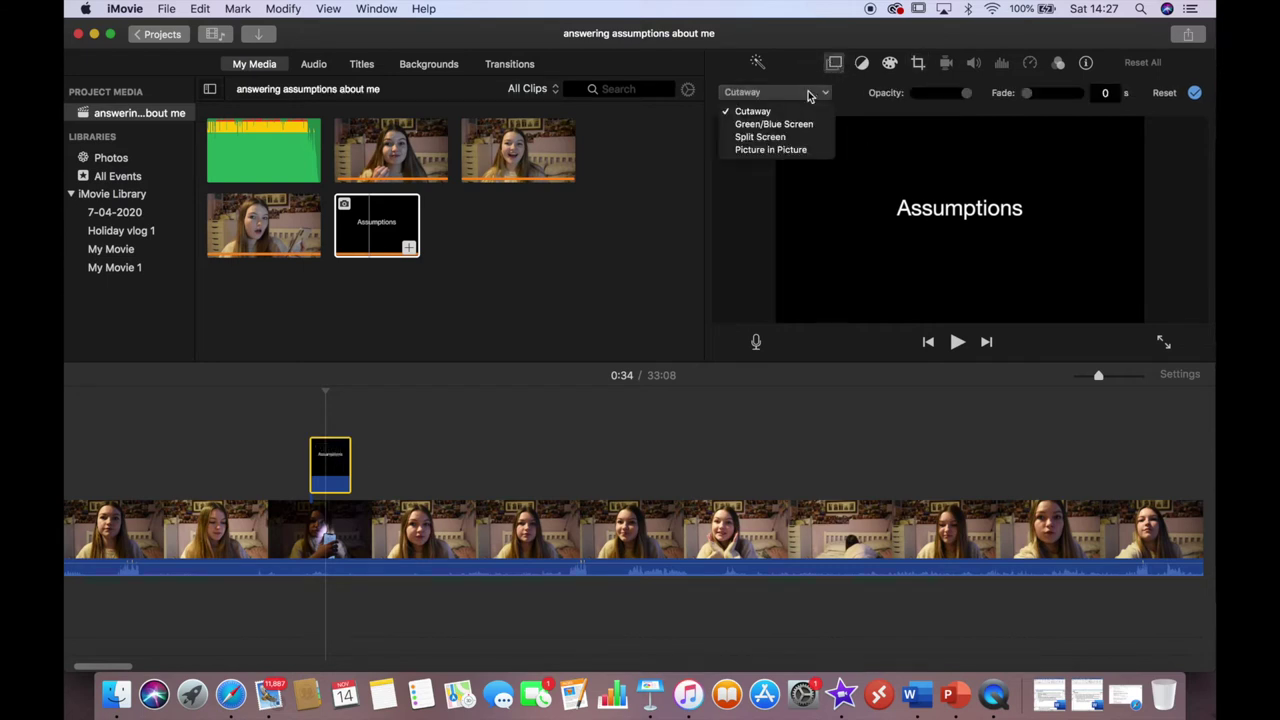
click(795, 149)
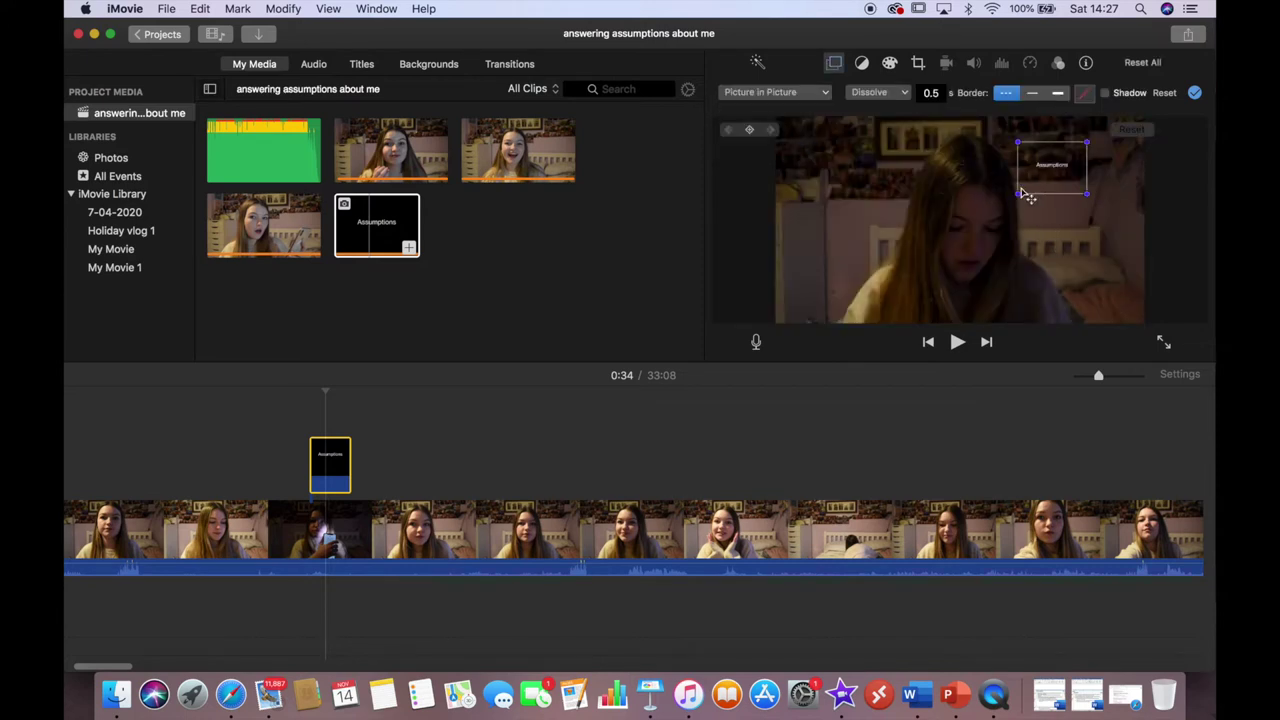
drag(1016, 192, 1001, 206)
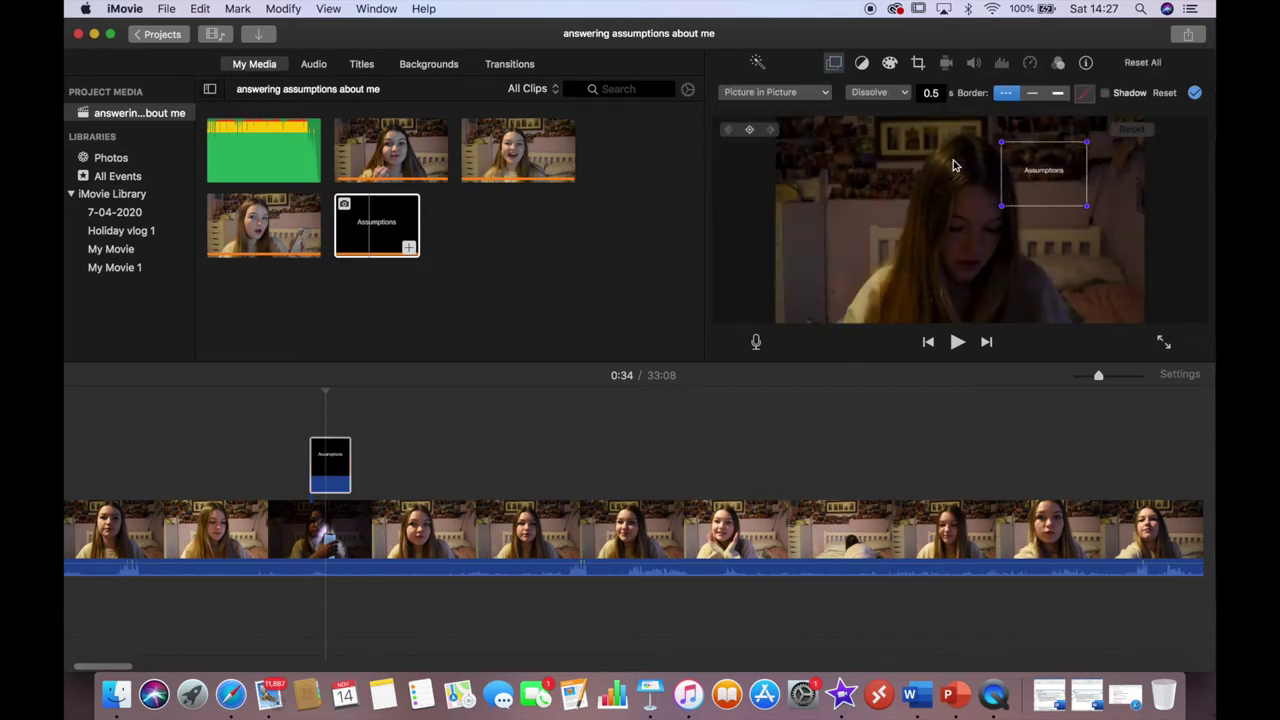
click(903, 94)
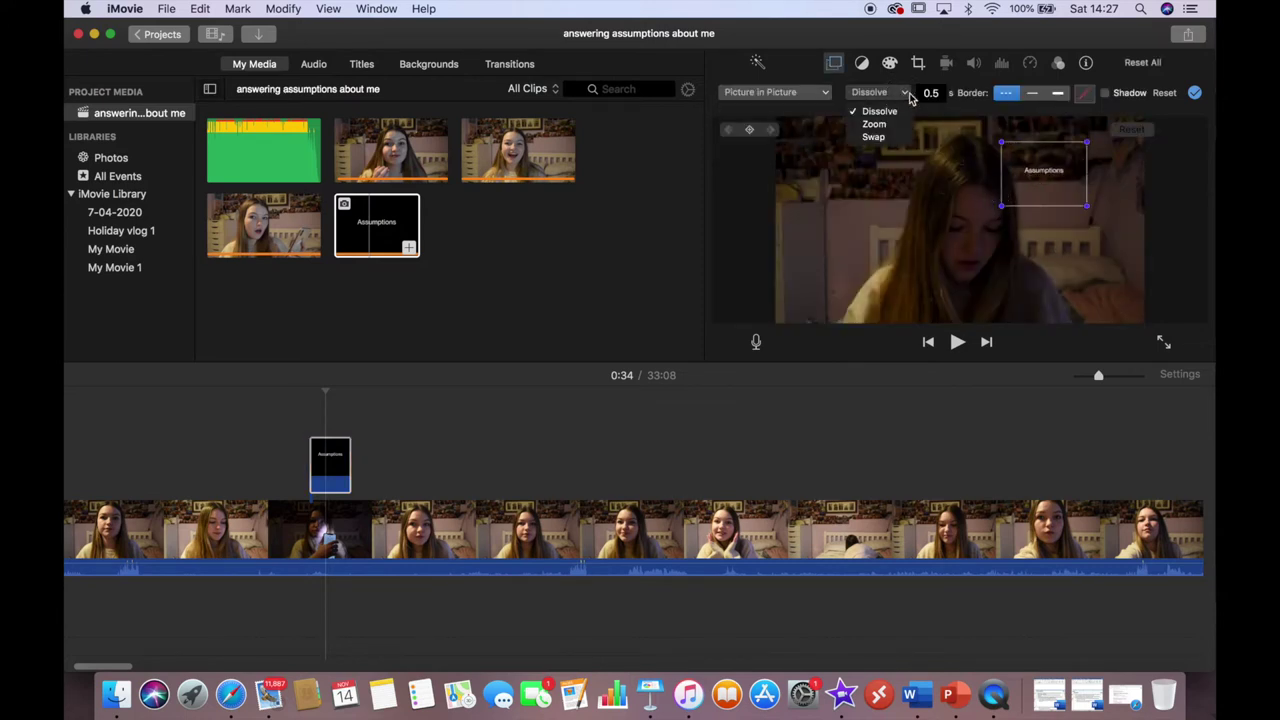
click(911, 97)
click(934, 92)
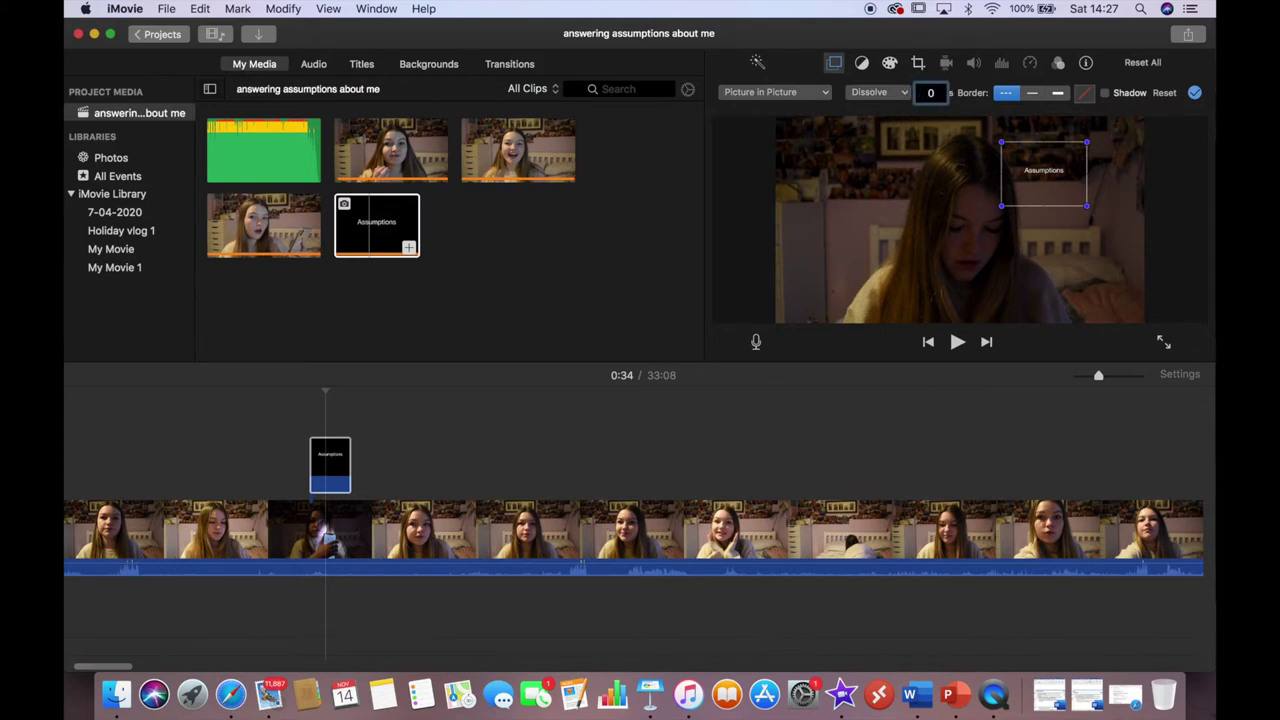
Enlarge the Assumptions picture further, move it to the upper left of the video frame and play the section back.
drag(1004, 204, 910, 267)
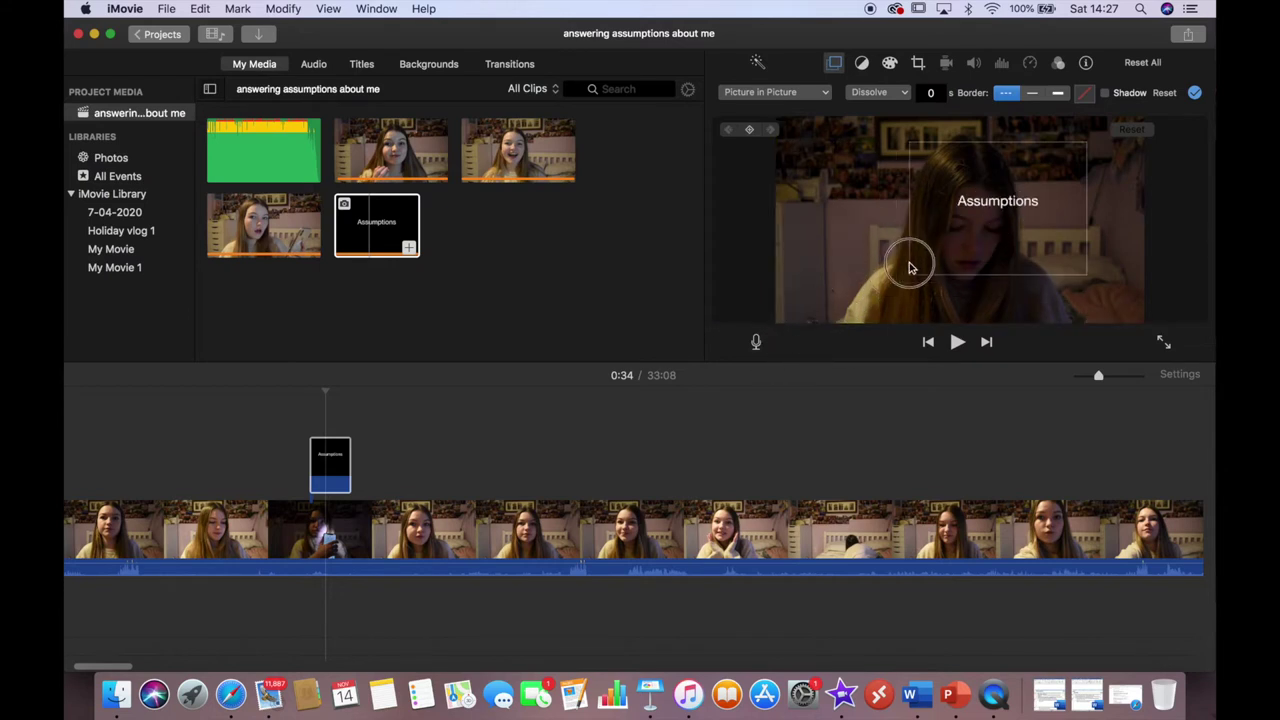
drag(997, 214, 888, 243)
drag(981, 173, 903, 186)
click(319, 466)
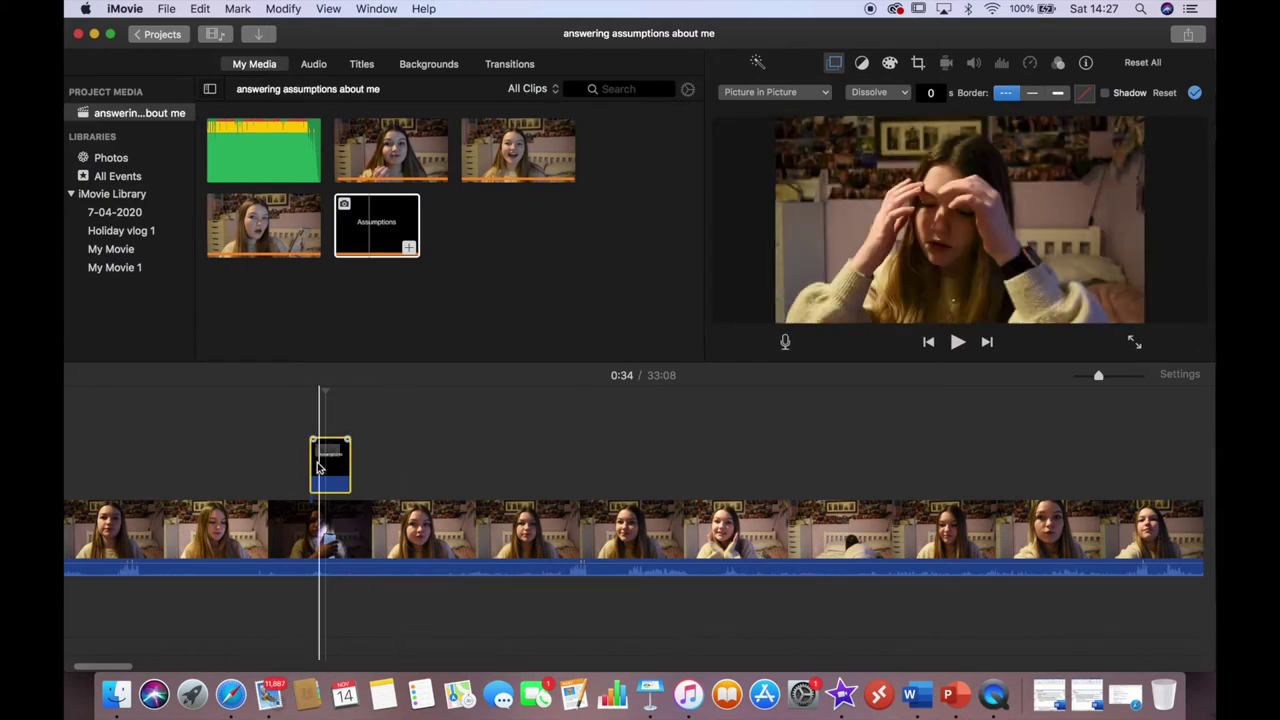
click(294, 457)
key(space)
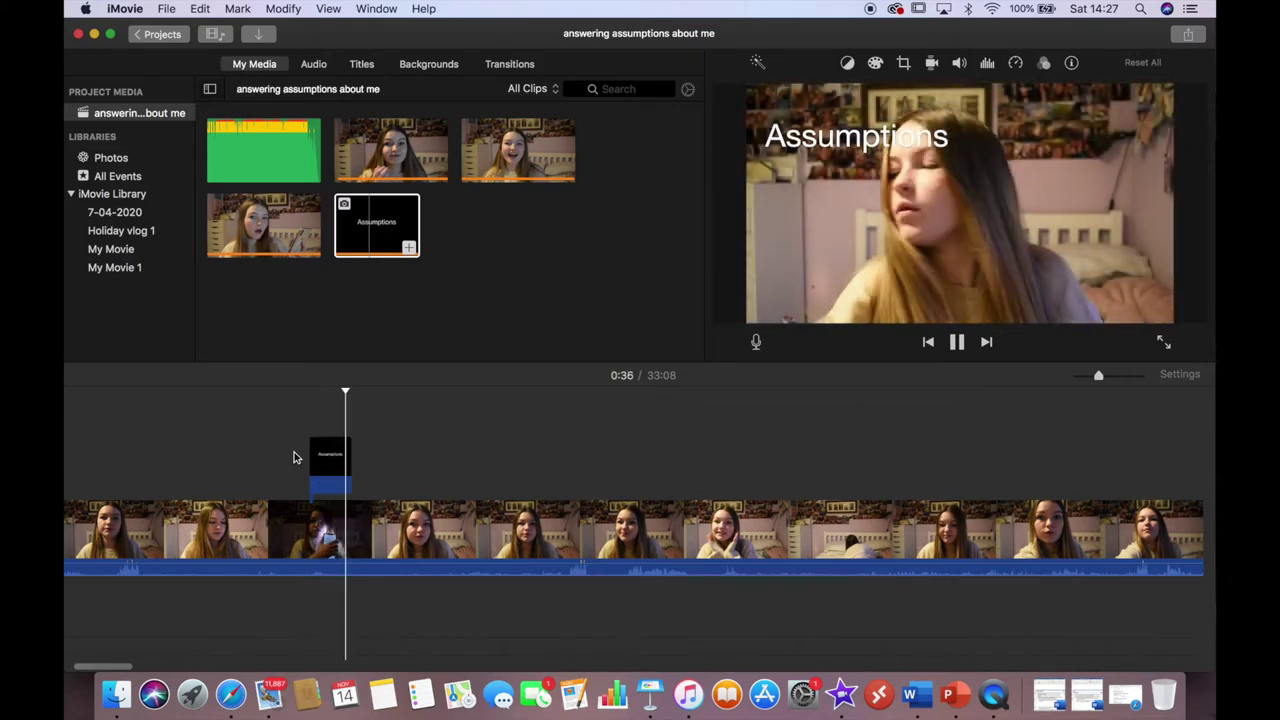
key(space)
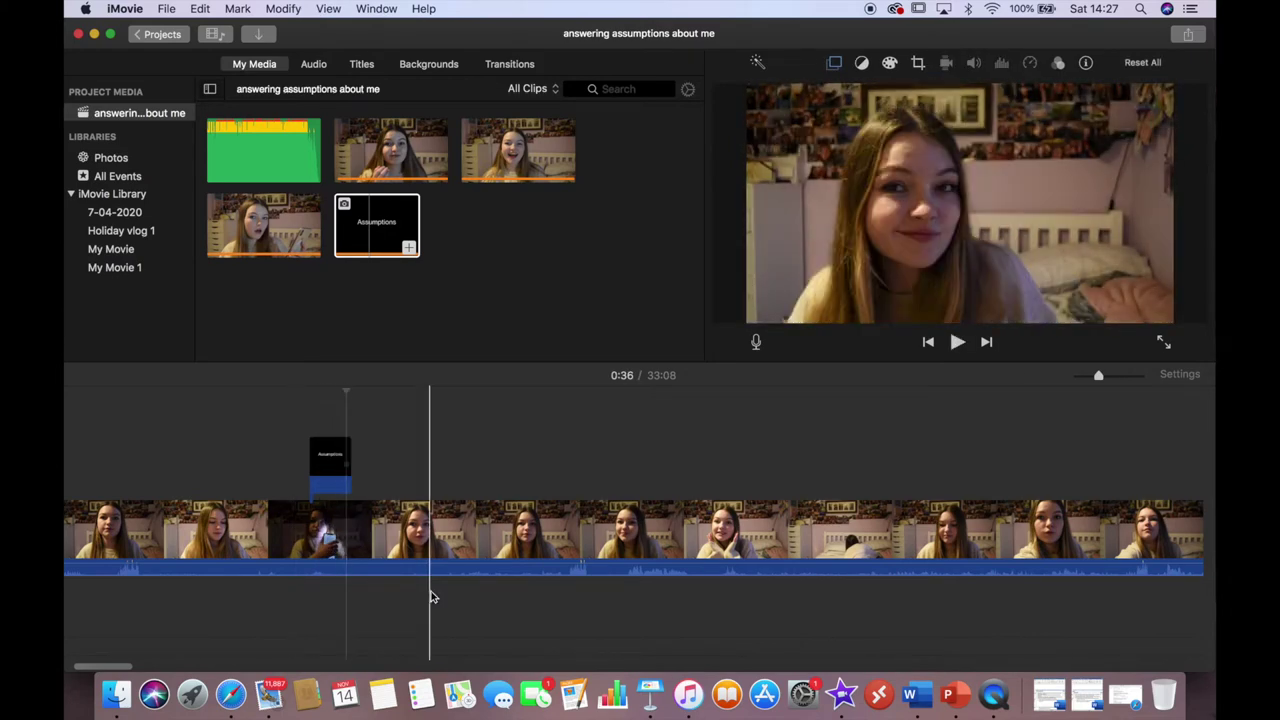
Switch to Keynote and close the untitled Assumptions presentation.
click(648, 700)
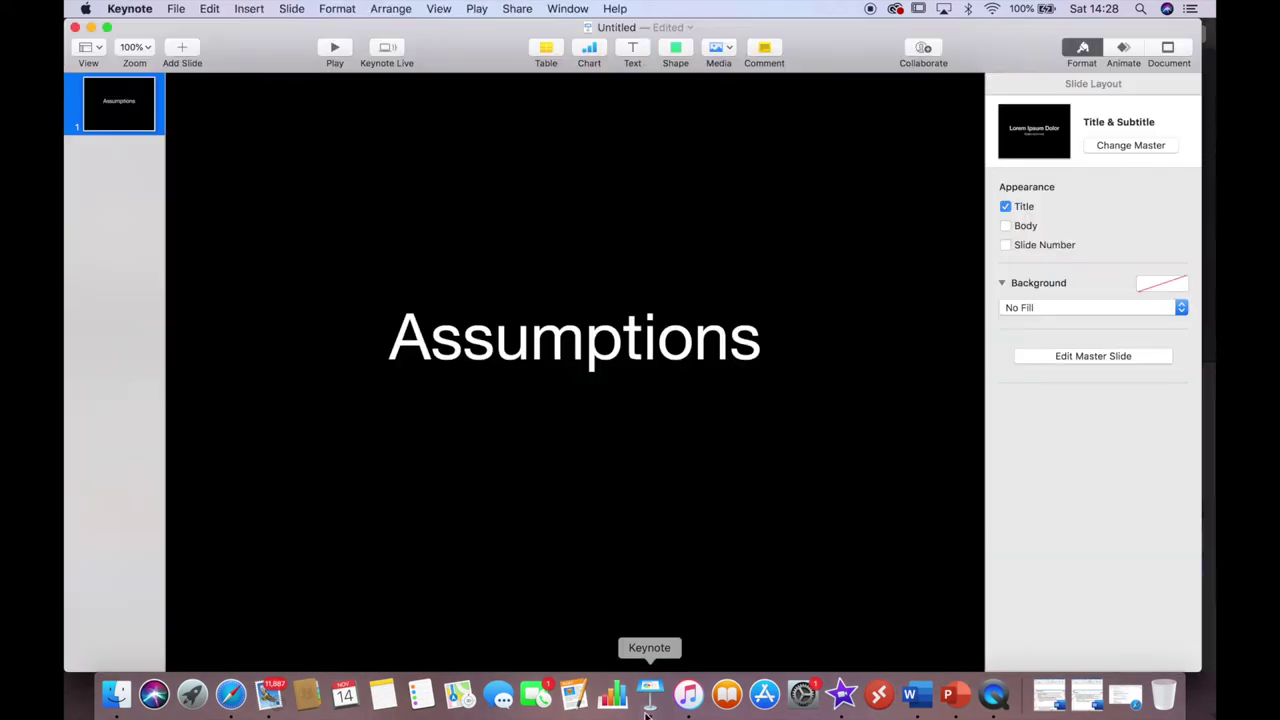
click(74, 28)
click(584, 240)
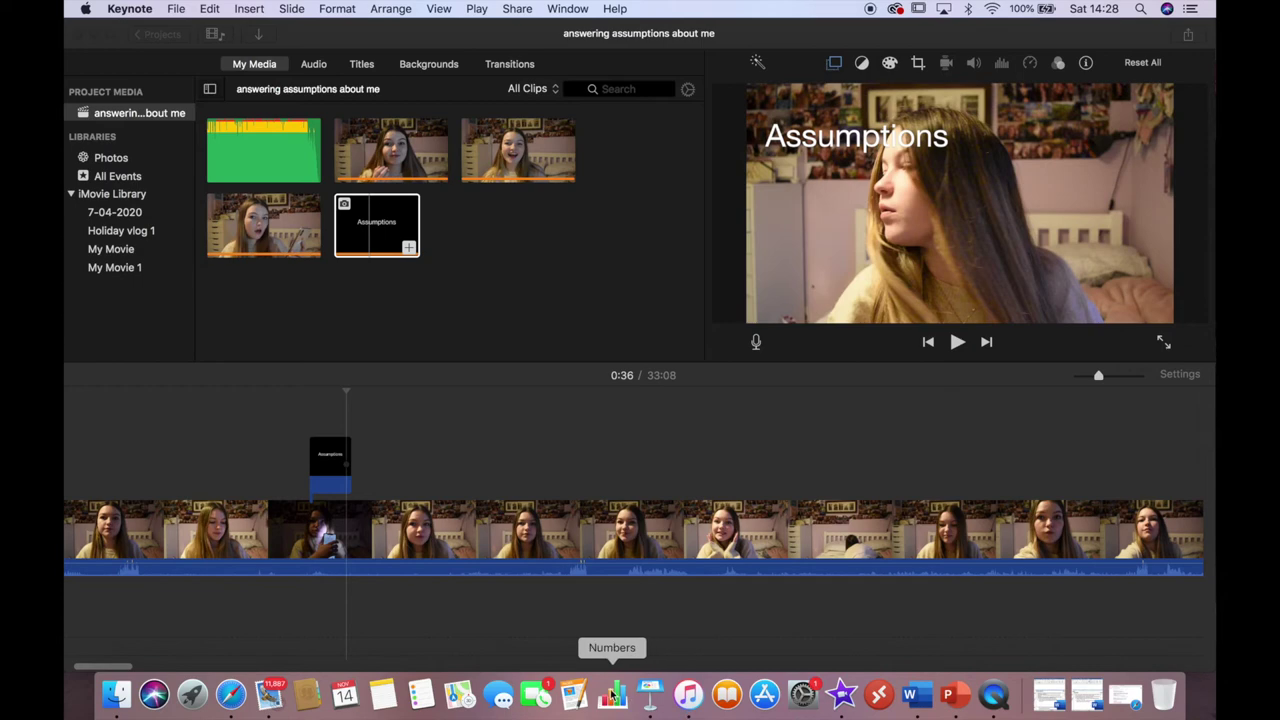
Return to iMovie, show the iMovie Library media and overlay the Subscribe image on the footage at about 0:48.
click(101, 191)
click(101, 191)
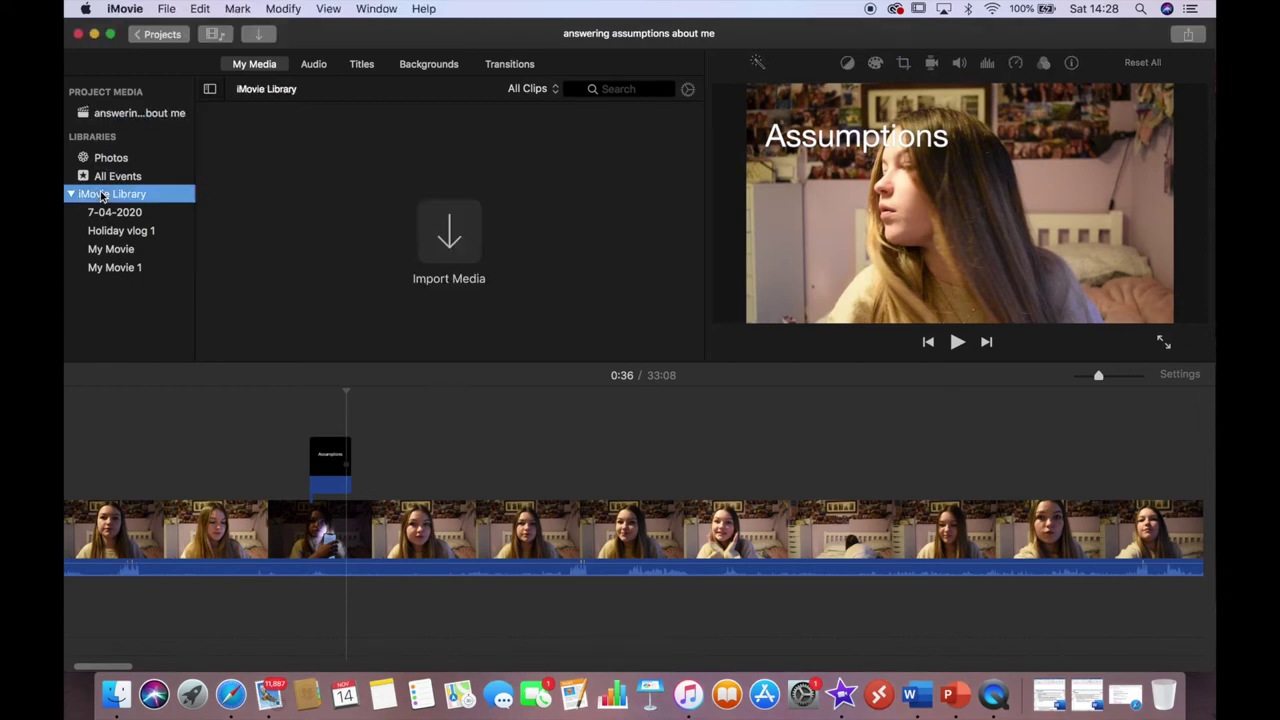
drag(530, 144, 493, 455)
Try the pink thumbs-up image as an overlay at about 0:58 and delete it from the timeline.
scroll(450, 230, up, 2)
drag(600, 155, 580, 468)
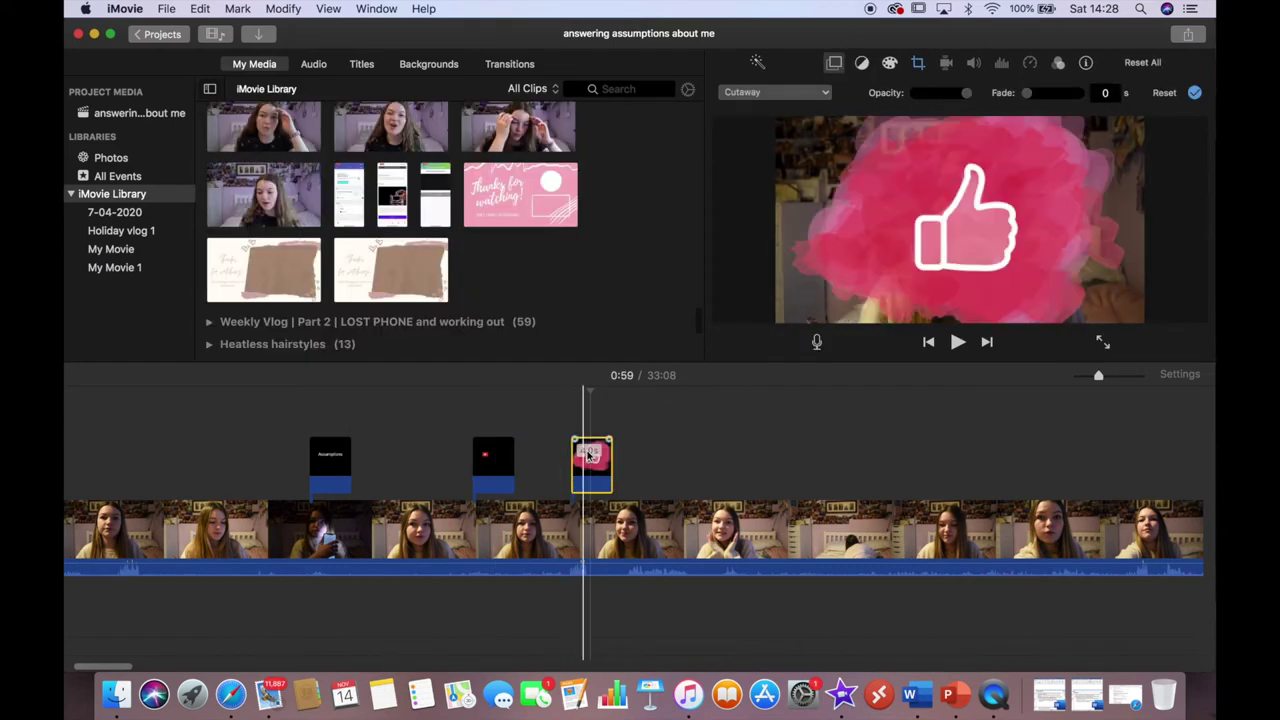
key(Delete)
Delete the Subscribe overlay and overlay the Instagram handle image from the iMovie Library on the footage at about 0:50.
click(482, 462)
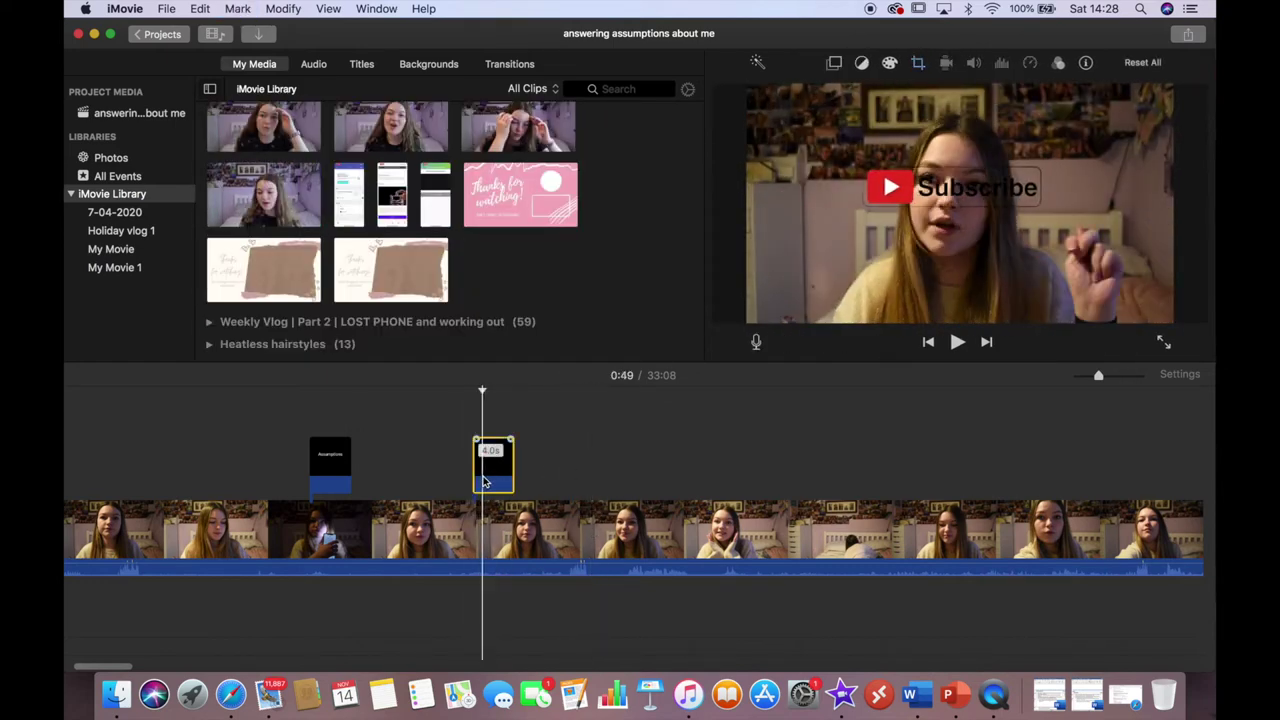
key(Delete)
scroll(461, 273, down, 3)
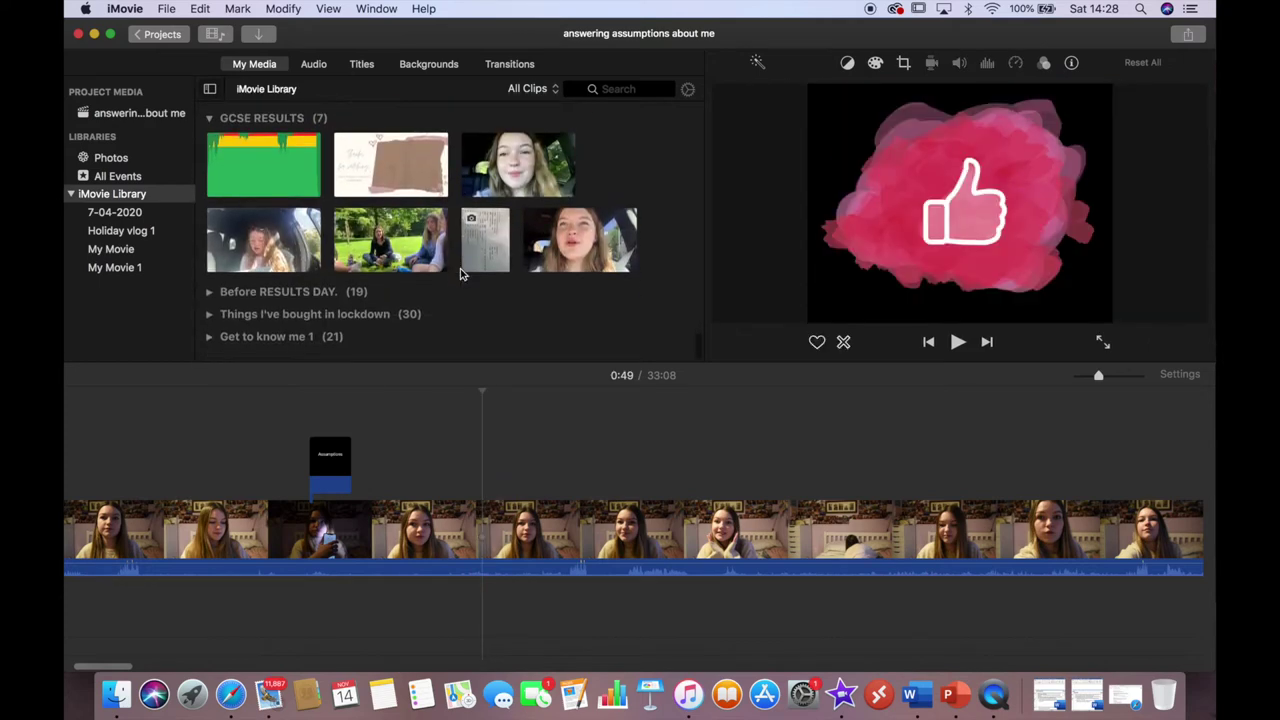
scroll(265, 207, up, 10)
click(504, 147)
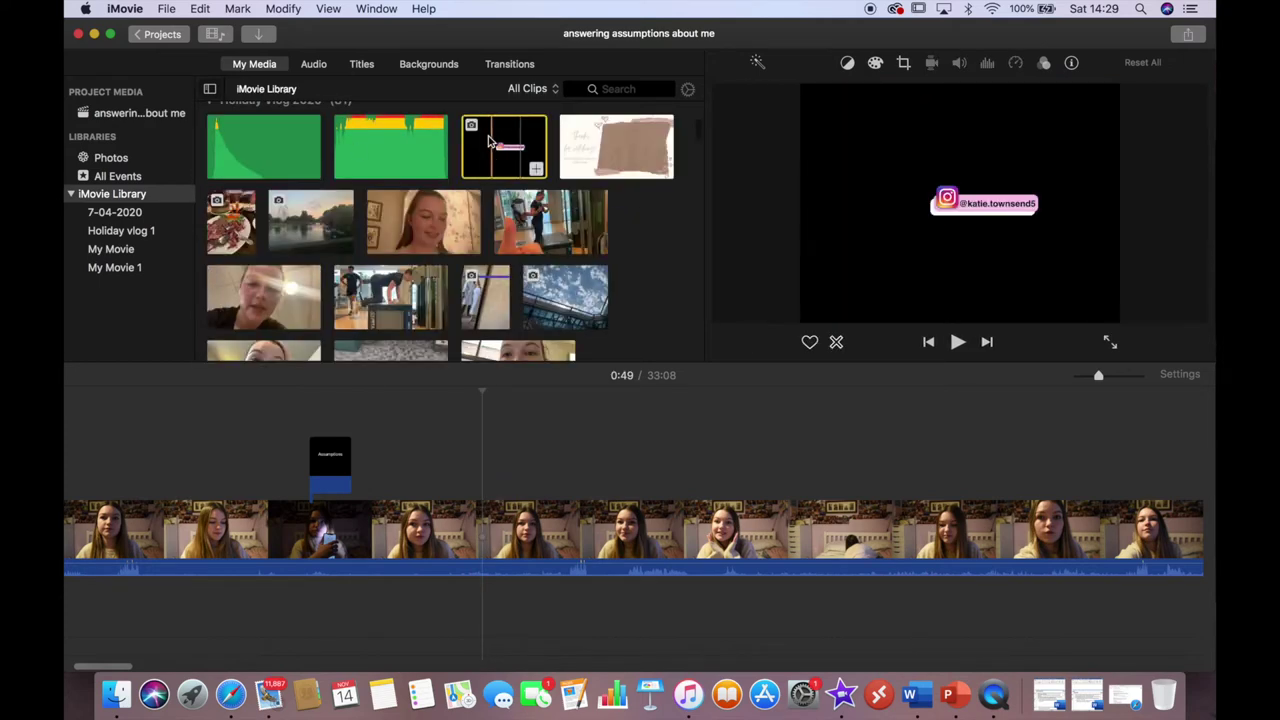
drag(502, 497, 515, 458)
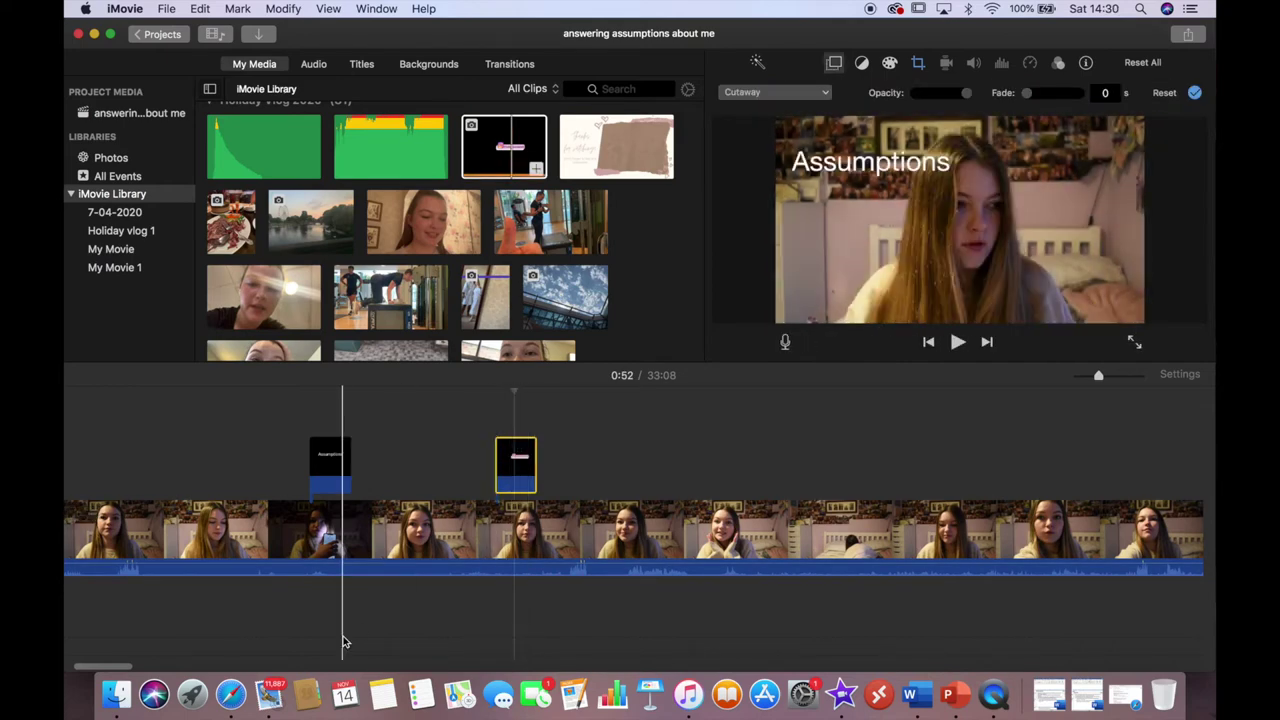
Switch to Keynote, create a new document and draw a wide rounded rectangle on the blank slide.
click(650, 693)
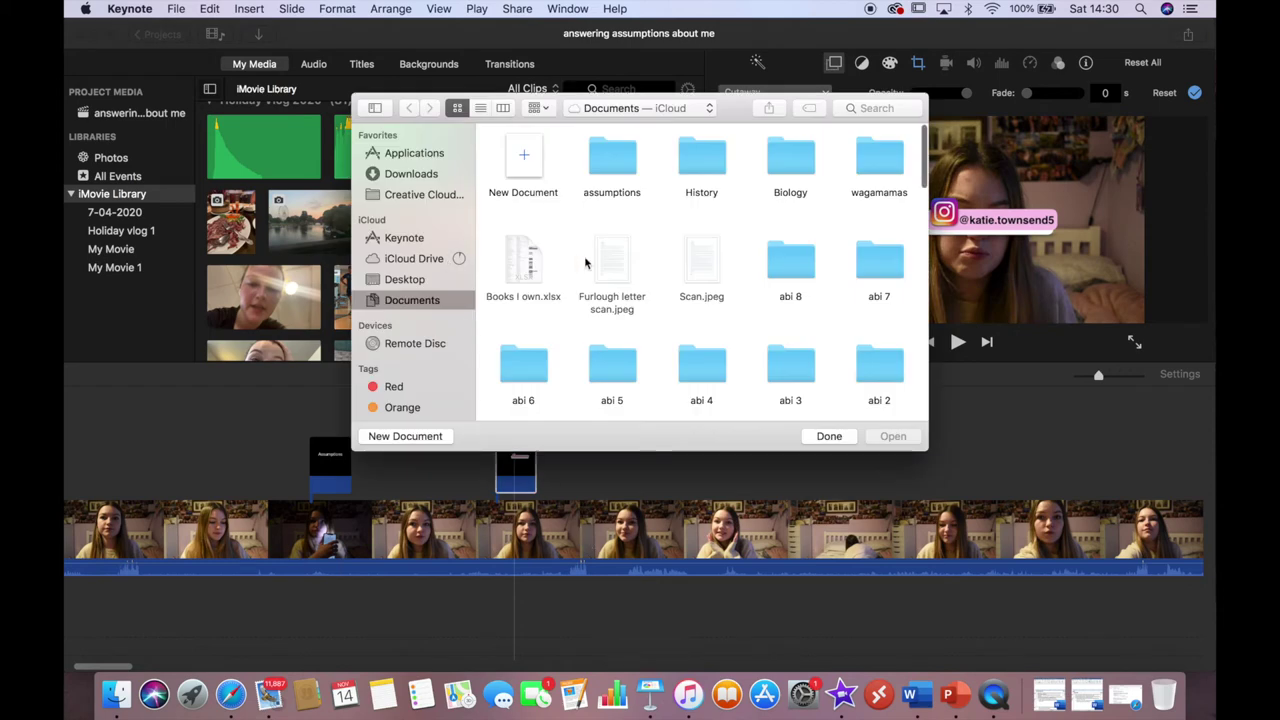
click(405, 436)
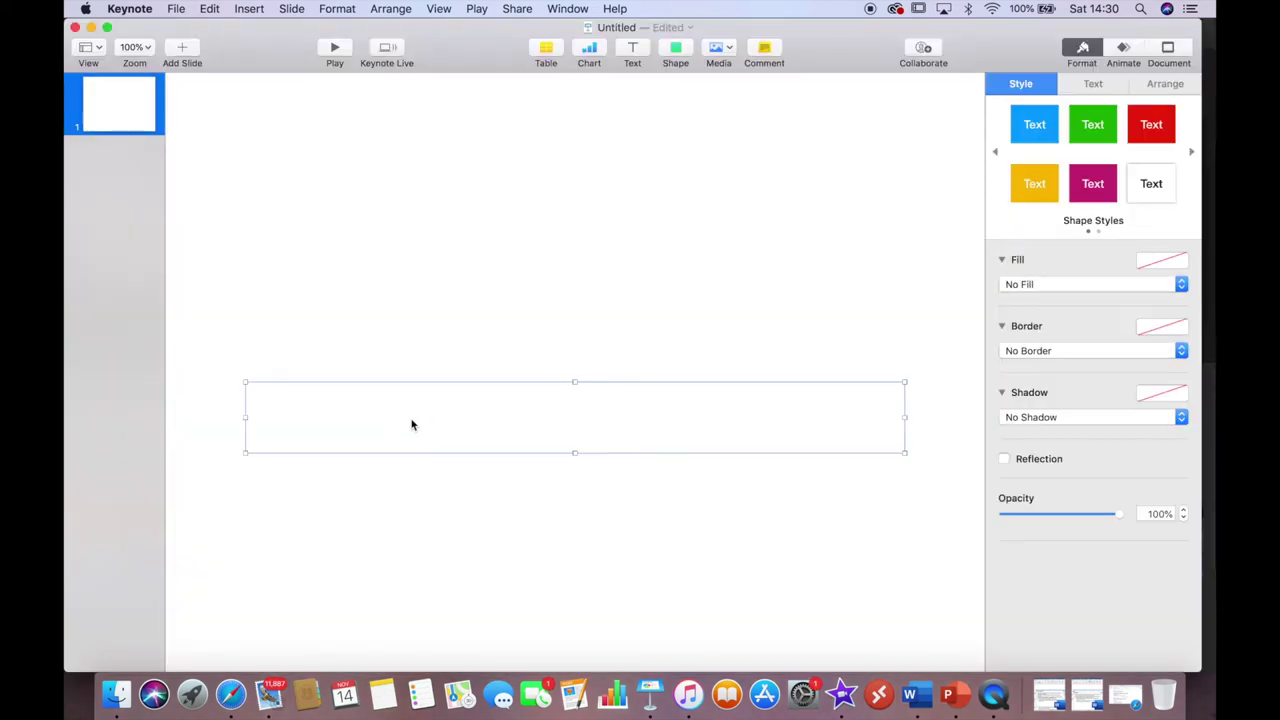
click(676, 52)
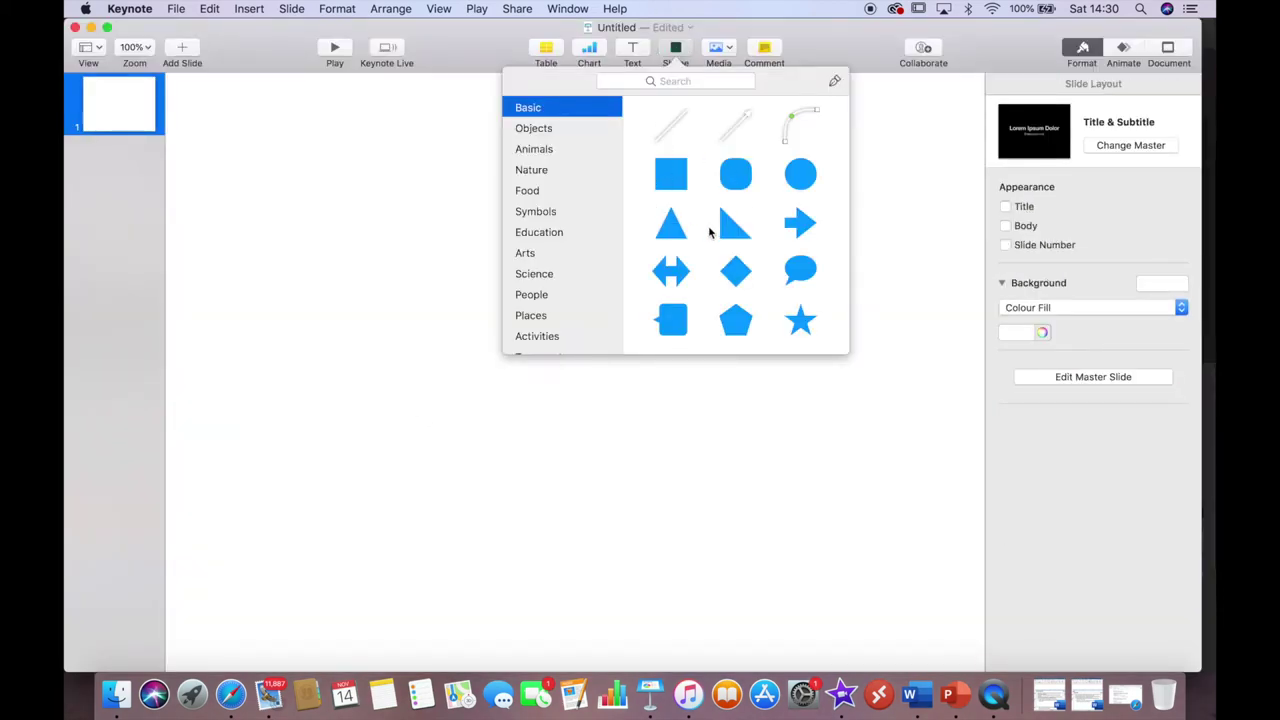
click(744, 177)
drag(534, 370, 310, 371)
drag(615, 411, 569, 400)
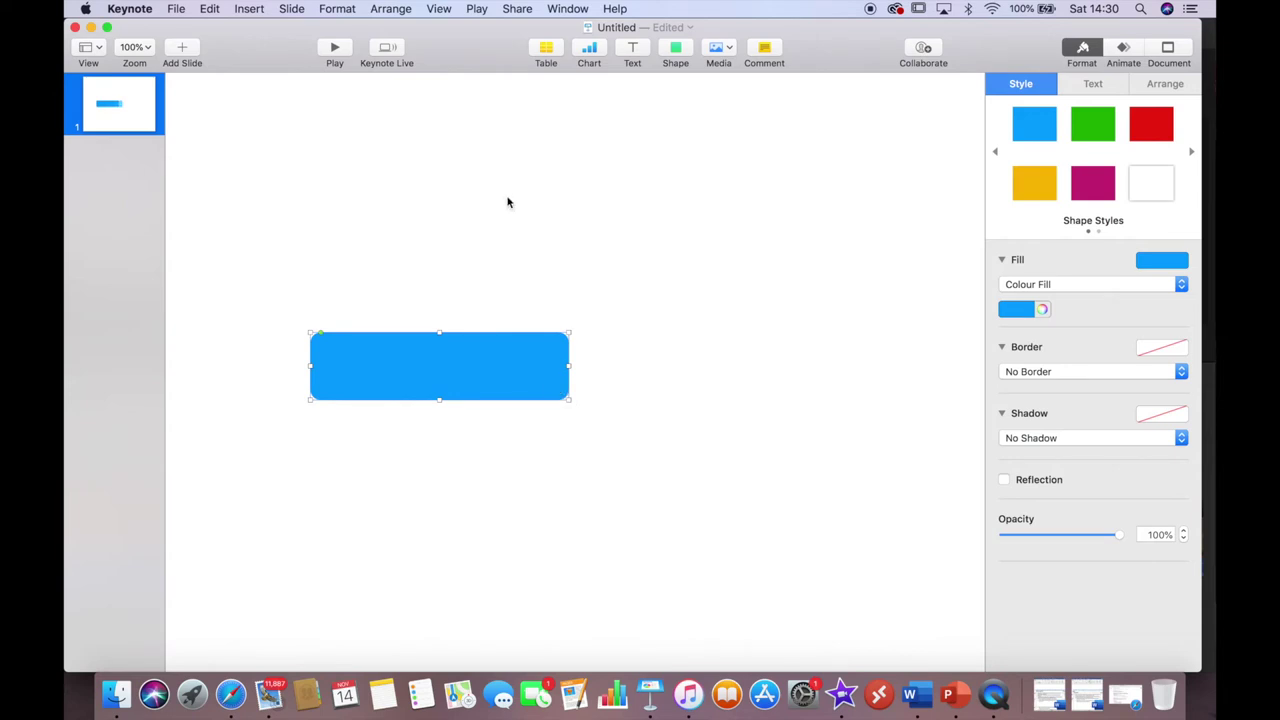
Duplicate the blue rounded rectangle with a slight offset and fill the copy with a very dark navy colour.
key(super+c)
key(super+v)
drag(476, 384, 471, 386)
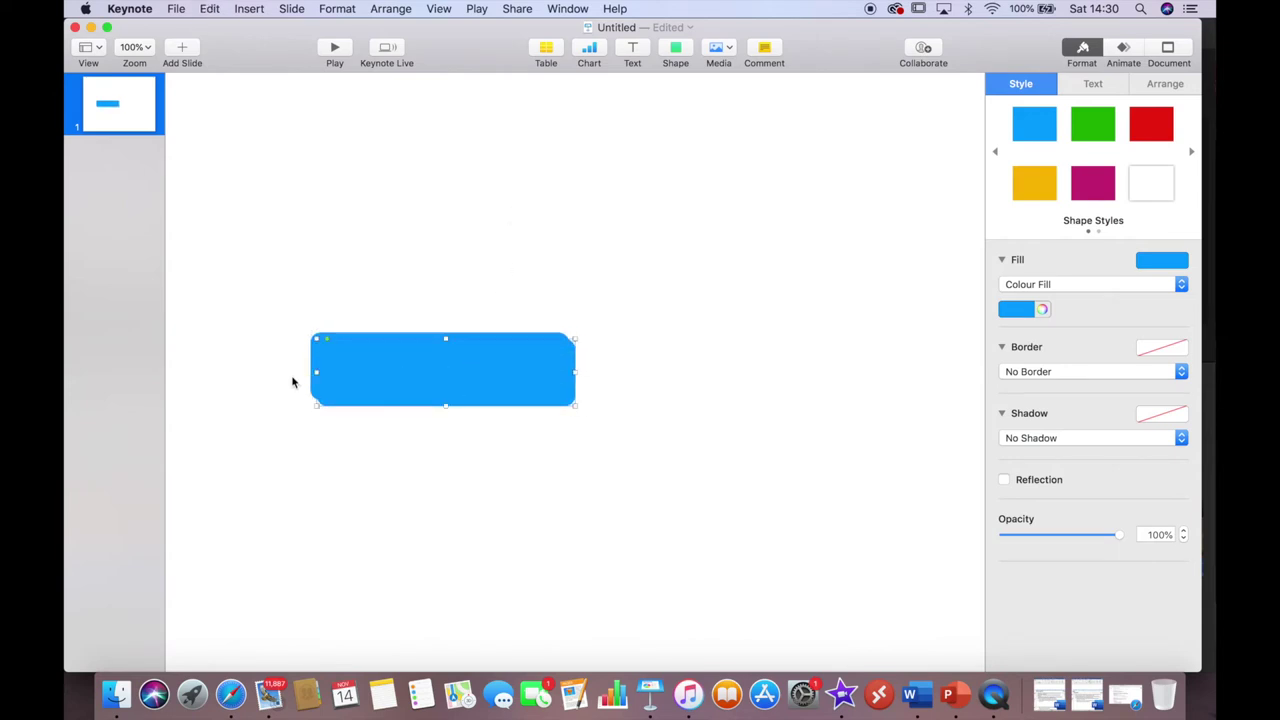
click(1044, 309)
drag(137, 542, 207, 543)
click(72, 351)
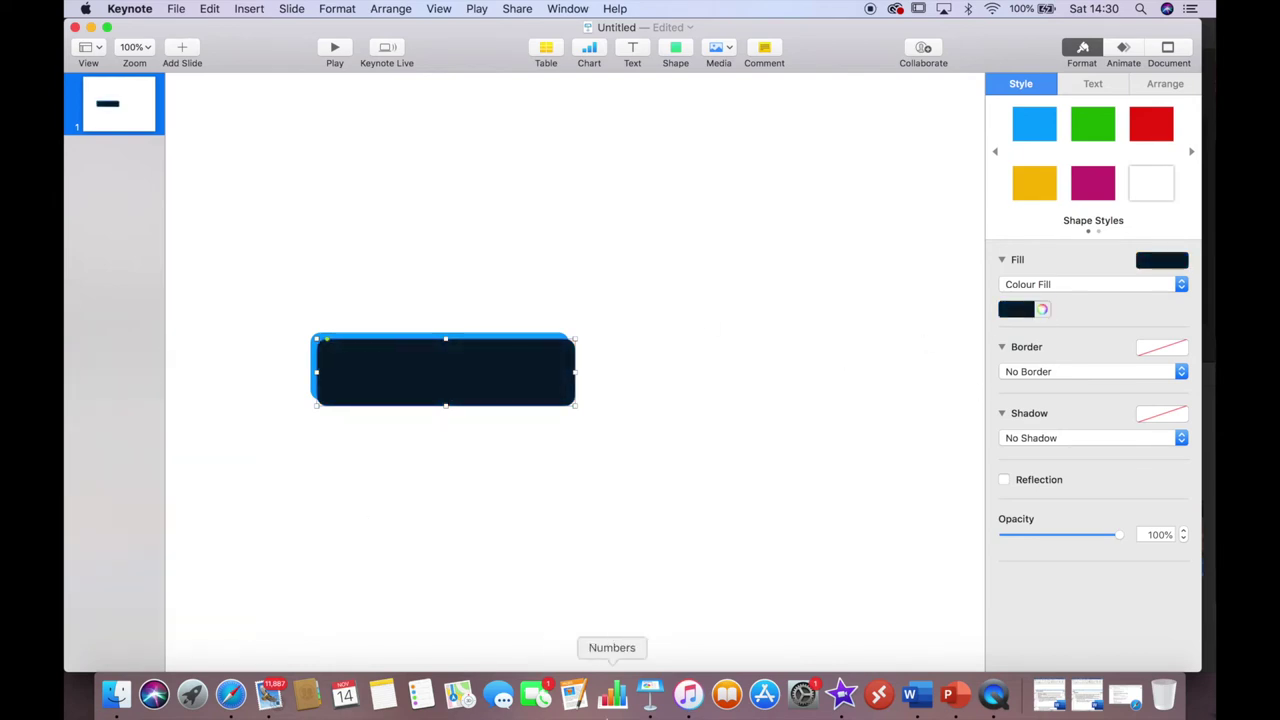
Close the untitled Keynote presentation containing the two rounded rectangles without saving it.
click(841, 693)
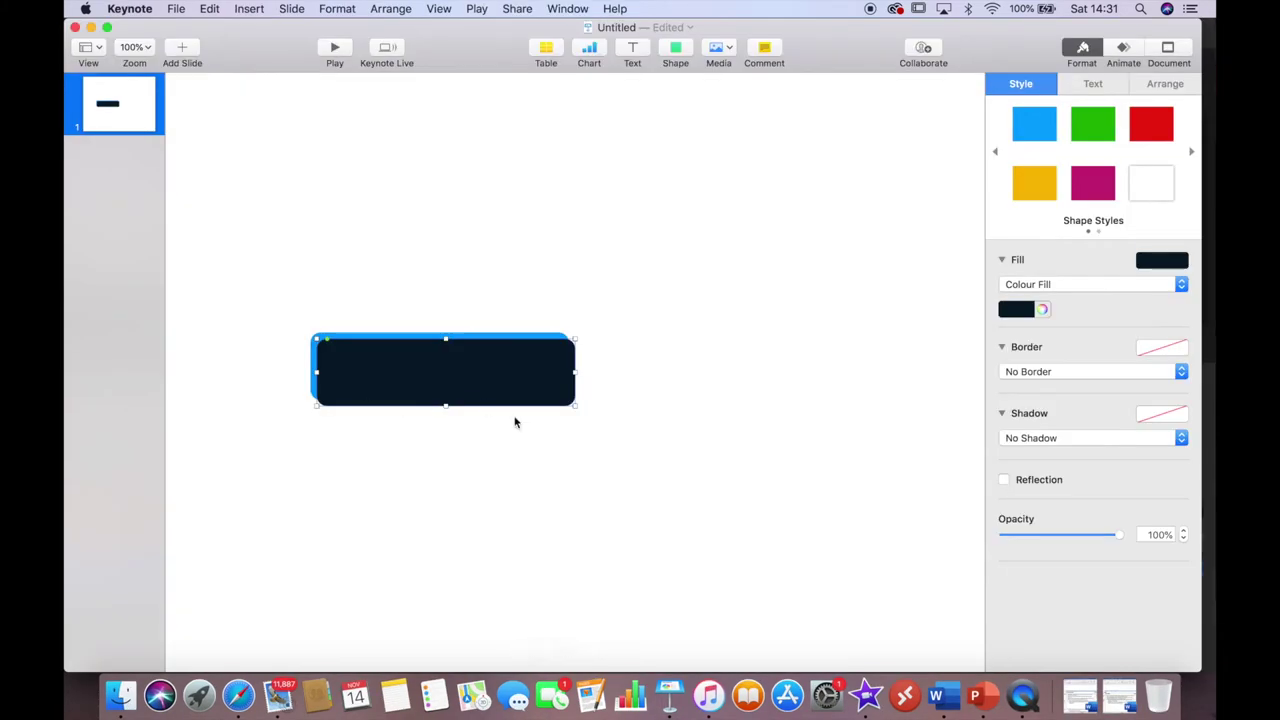
click(685, 439)
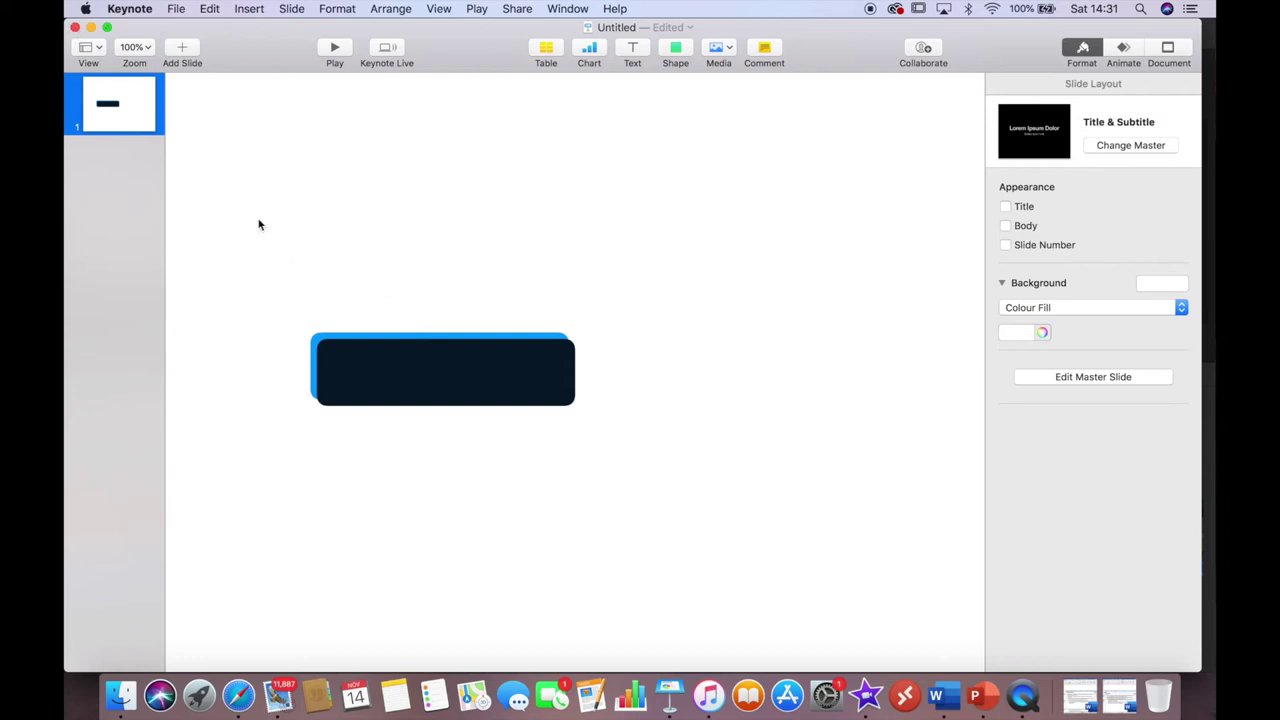
click(74, 30)
click(560, 240)
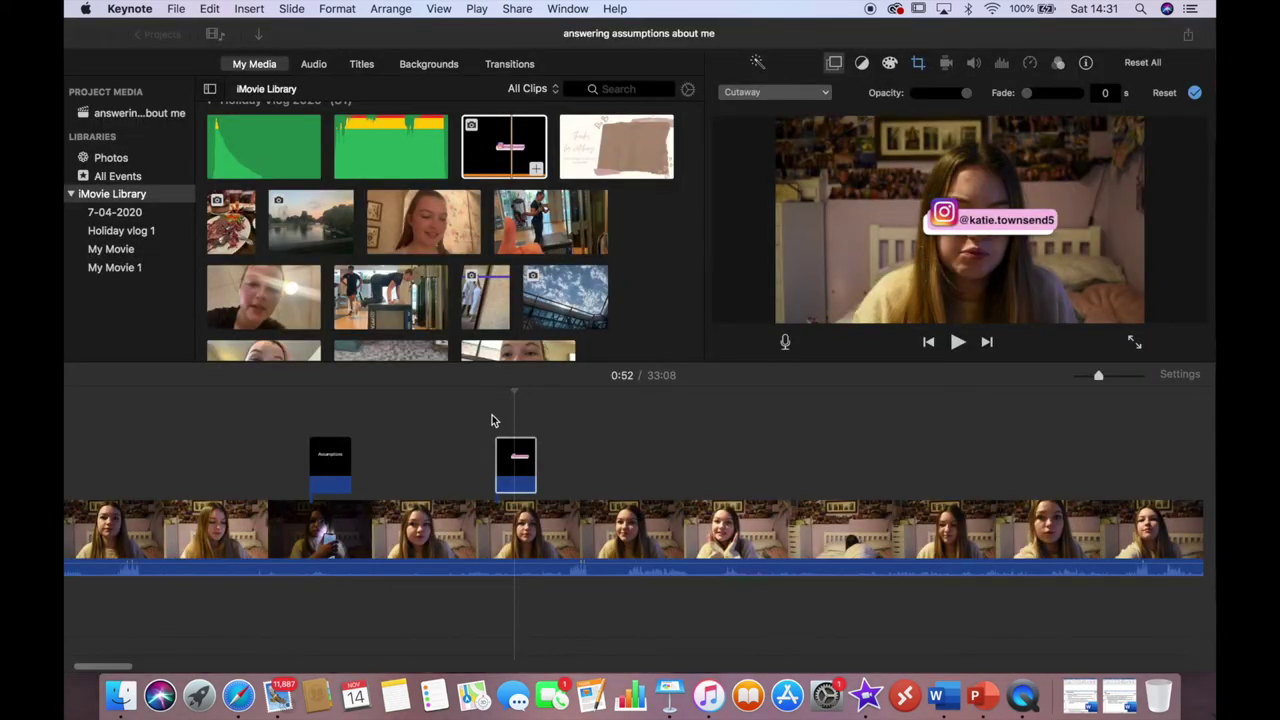
In iMovie, set the Instagram overlay to Picture in Picture with a dissolve duration of 0 seconds.
click(519, 472)
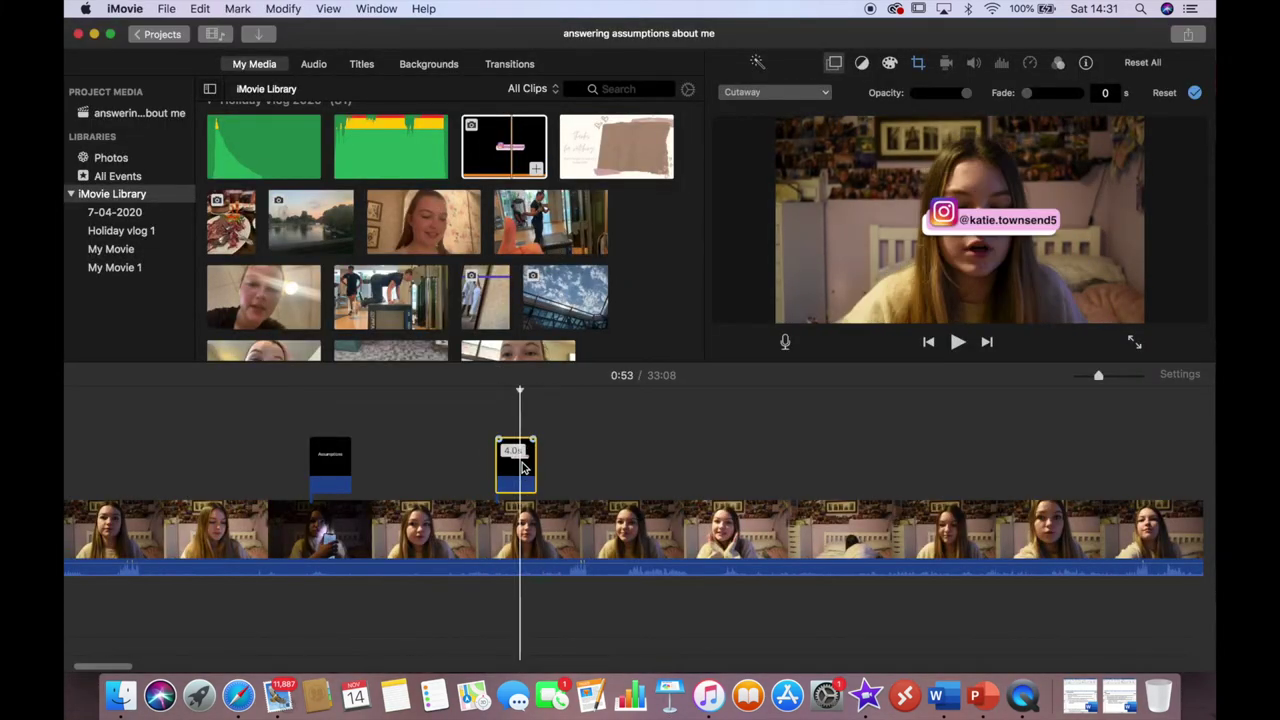
click(918, 65)
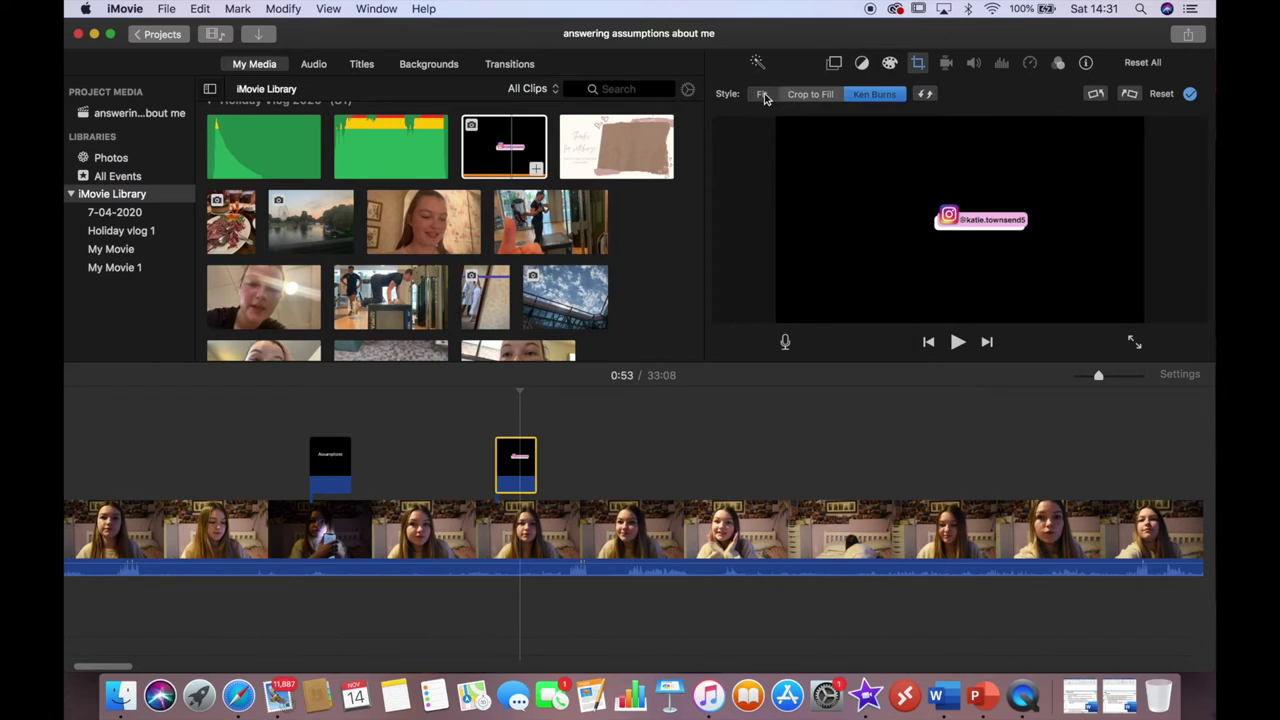
click(835, 64)
click(778, 93)
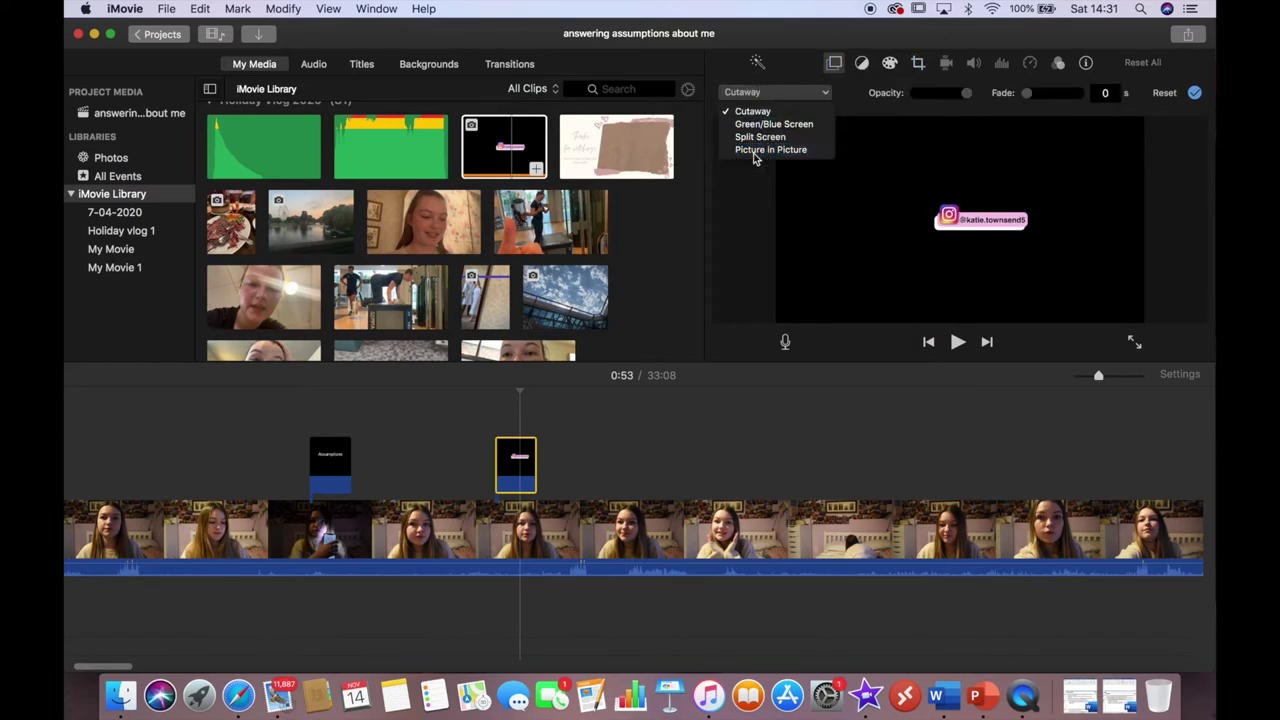
click(765, 149)
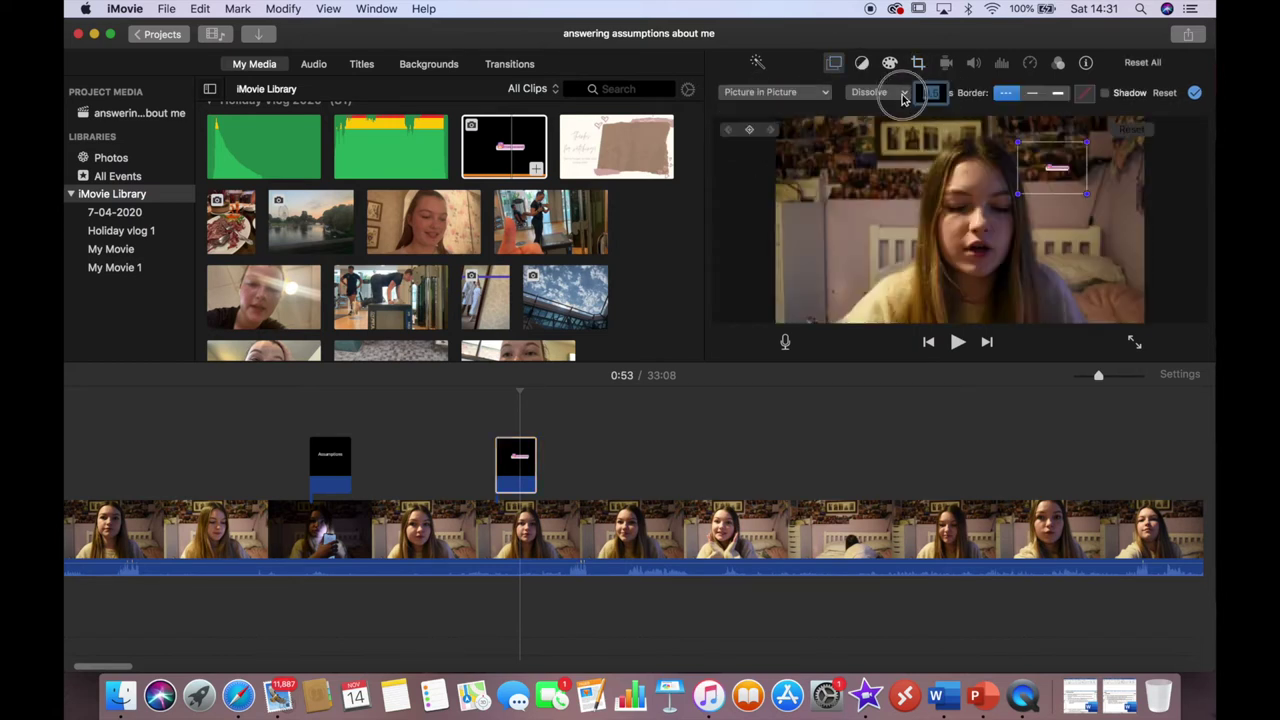
text(0)
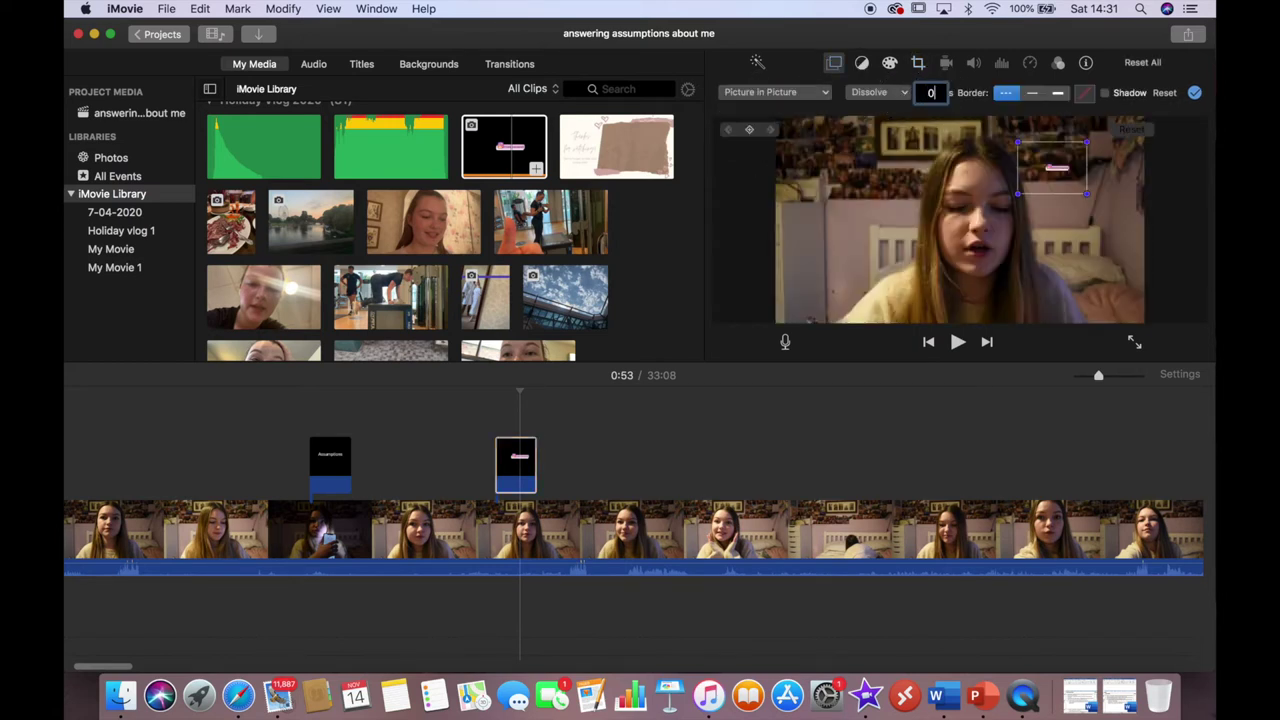
Enlarge the Instagram picture, move it to the lower left of the video frame and play the section back from about 0:49.
drag(1027, 196, 643, 334)
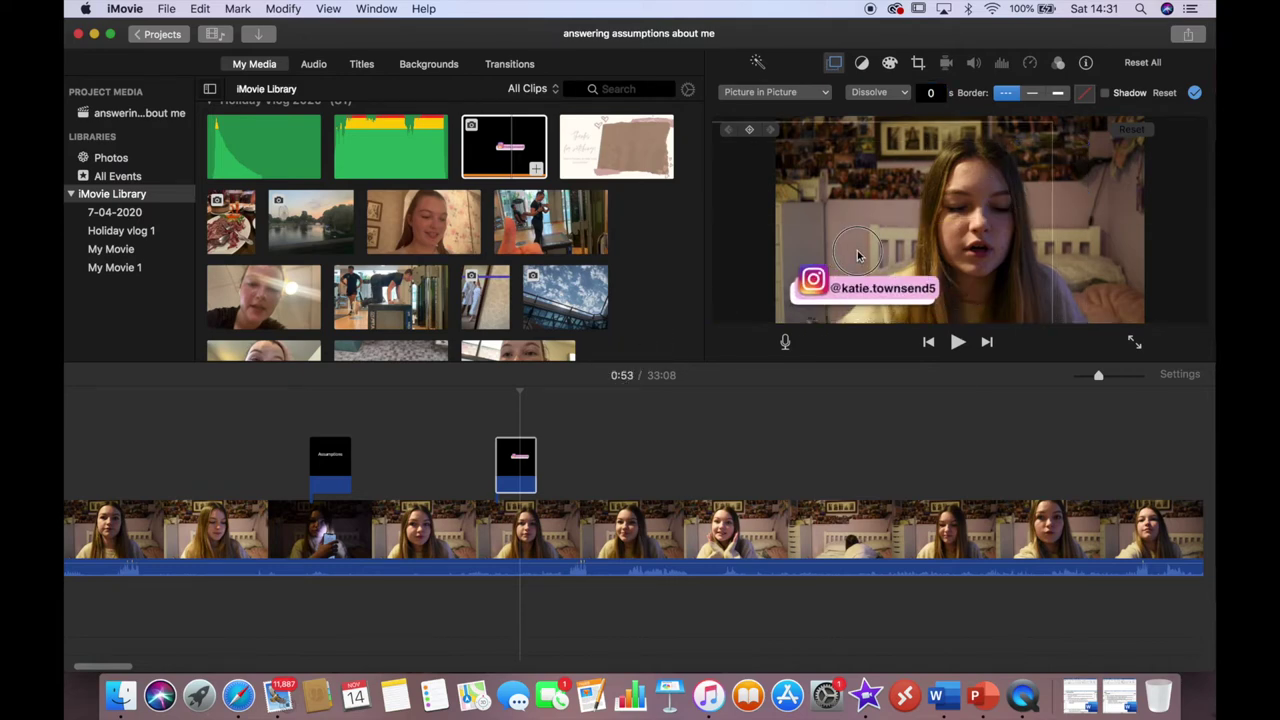
click(486, 430)
key(space)
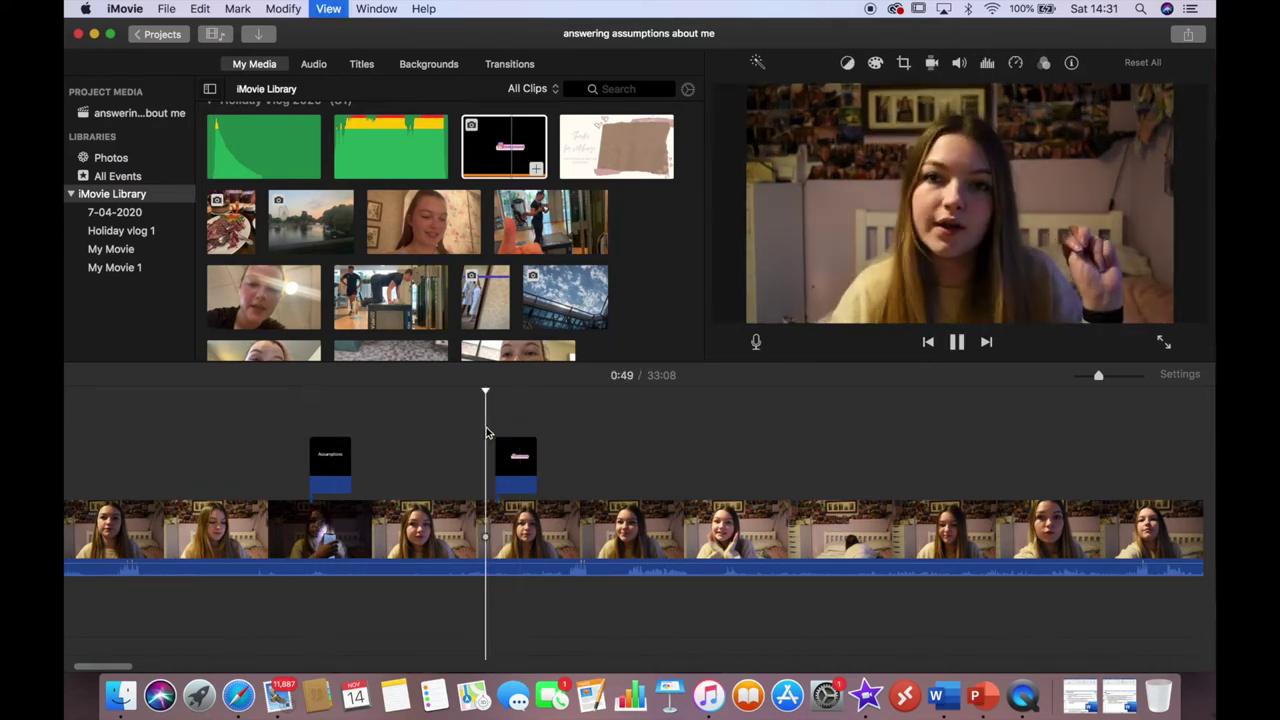
click(505, 455)
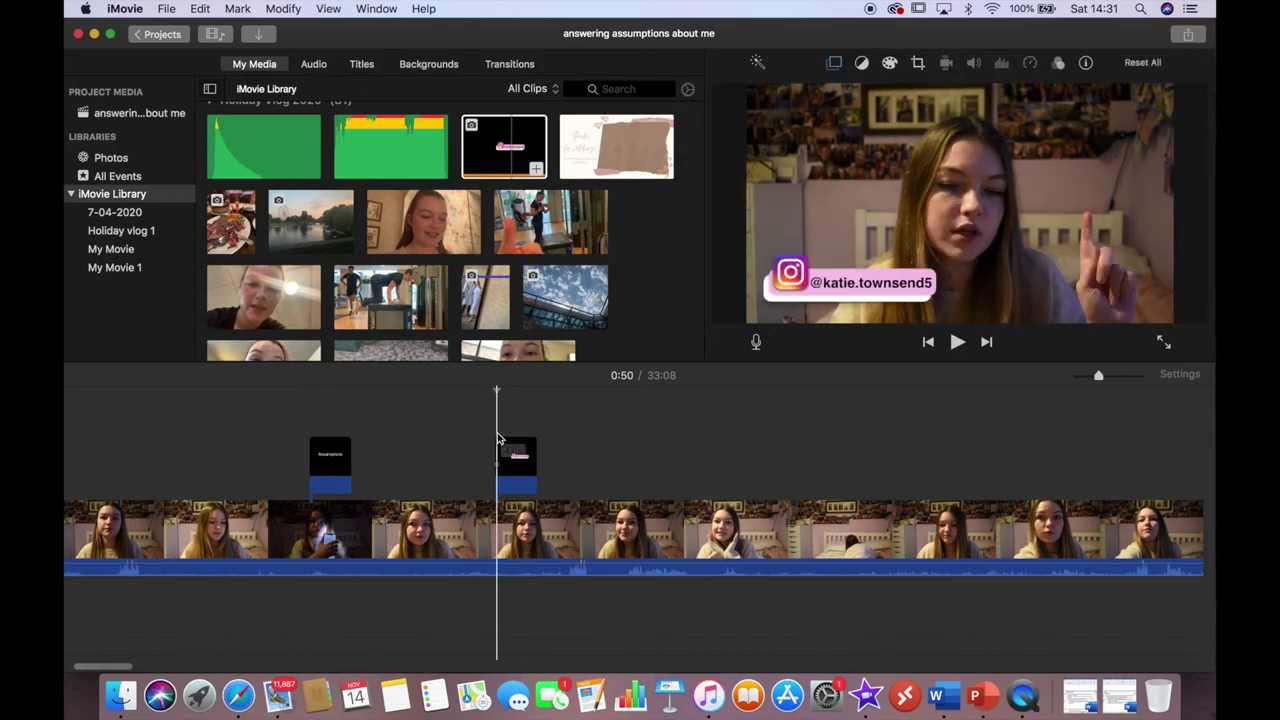
Show the Sound Effects audio collection and preview the Typewriter Electric effect.
click(320, 65)
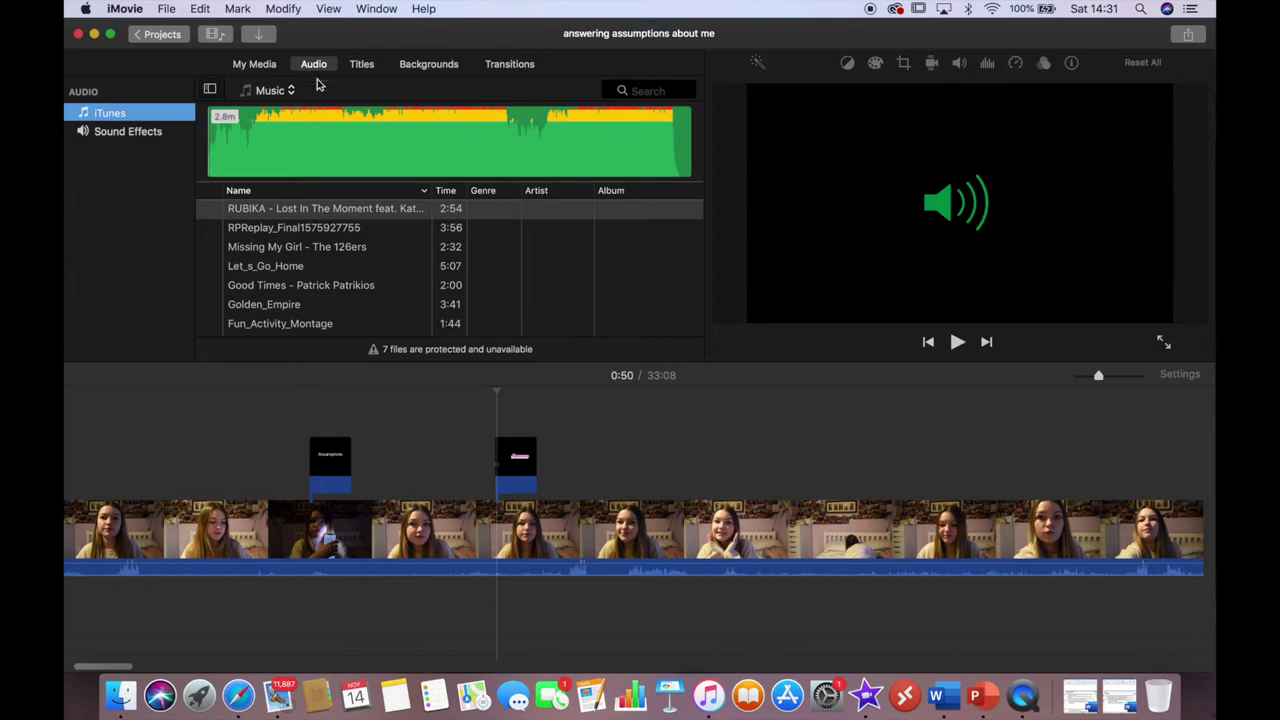
click(274, 92)
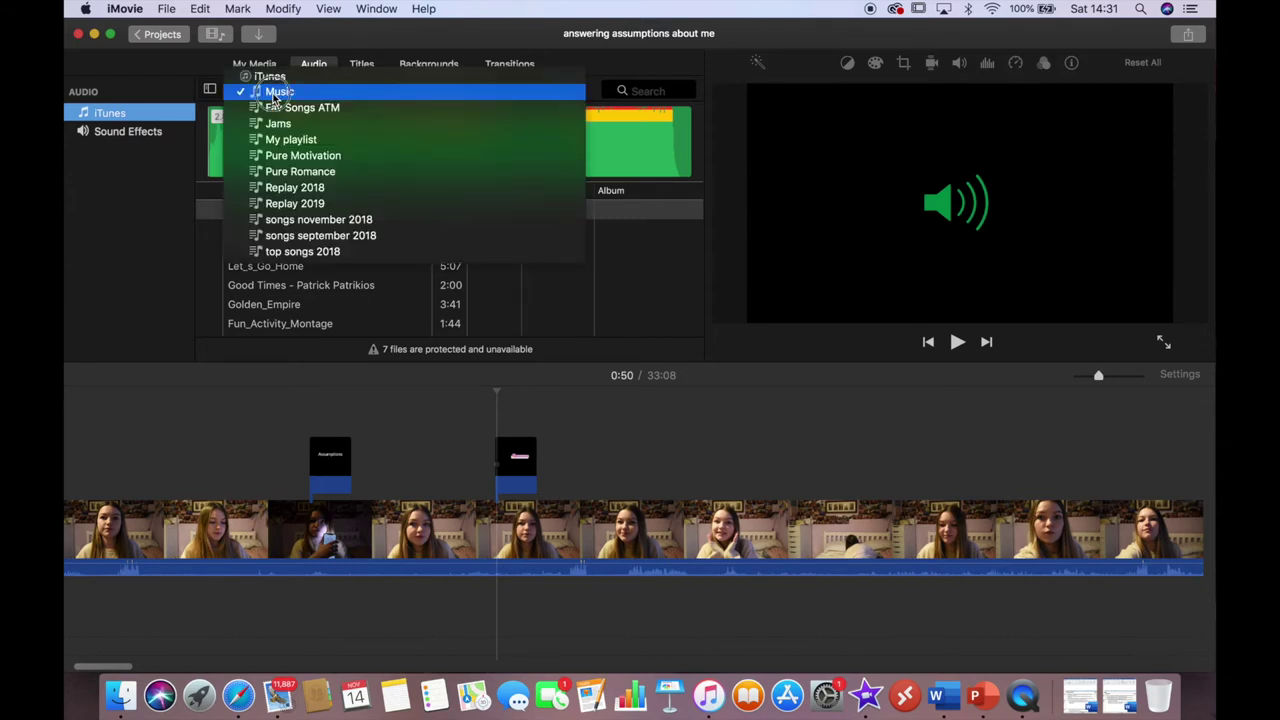
click(274, 92)
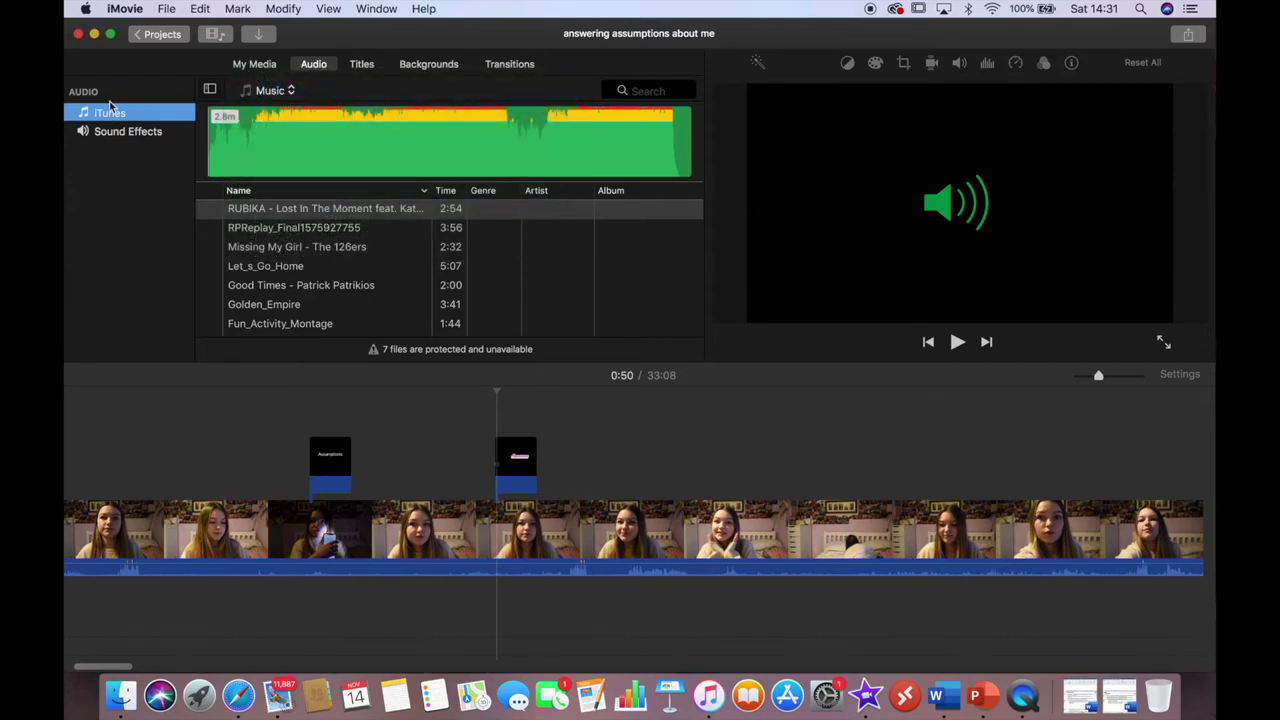
click(102, 133)
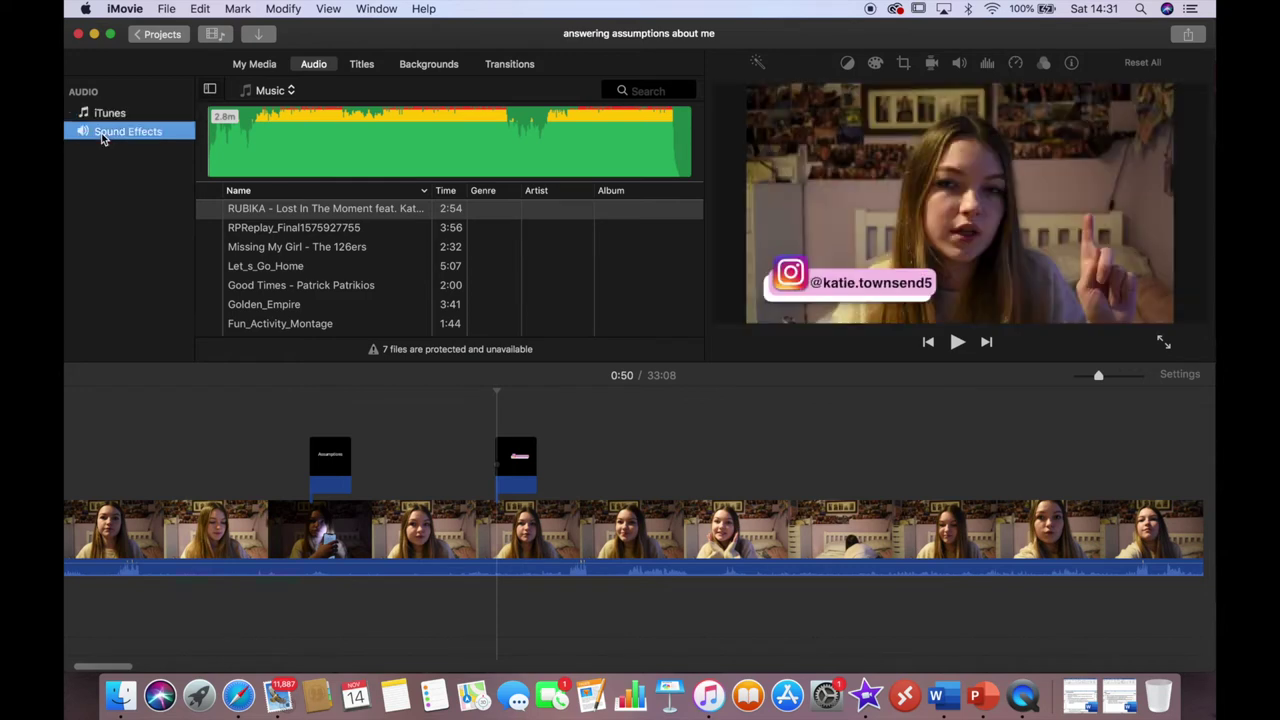
click(265, 91)
click(283, 316)
scroll(283, 316, down, 3)
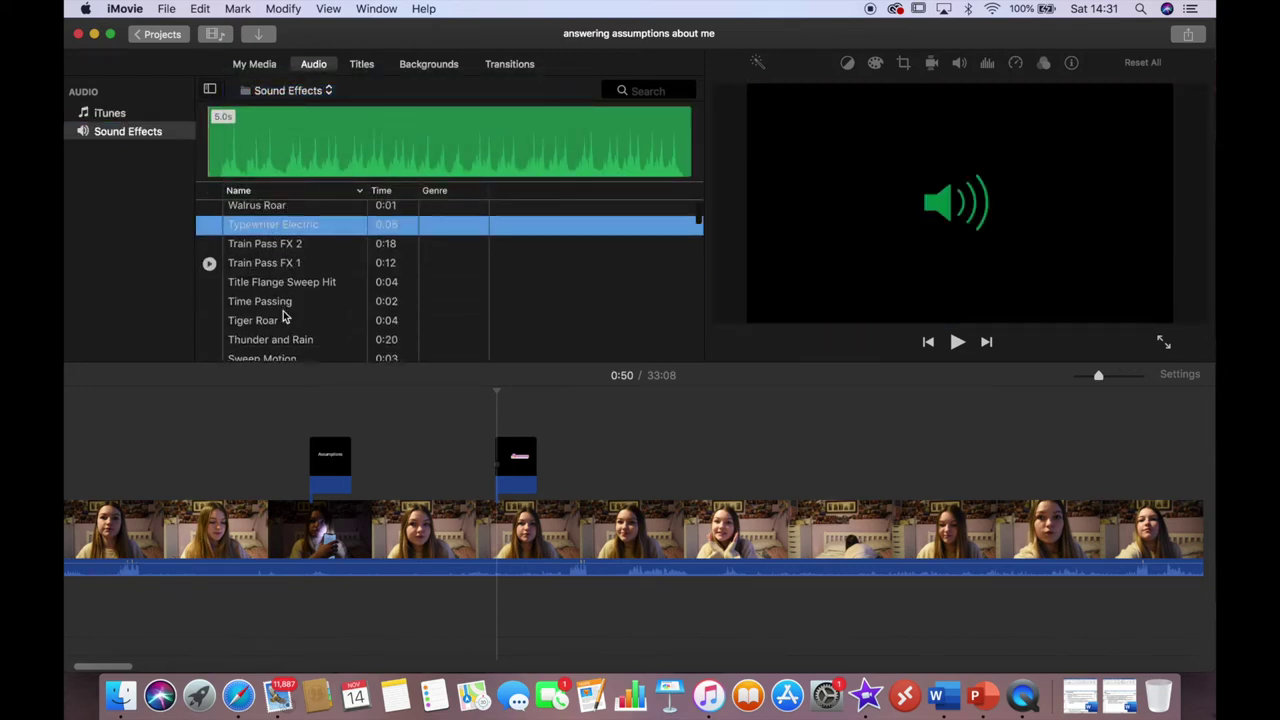
scroll(283, 316, up, 3)
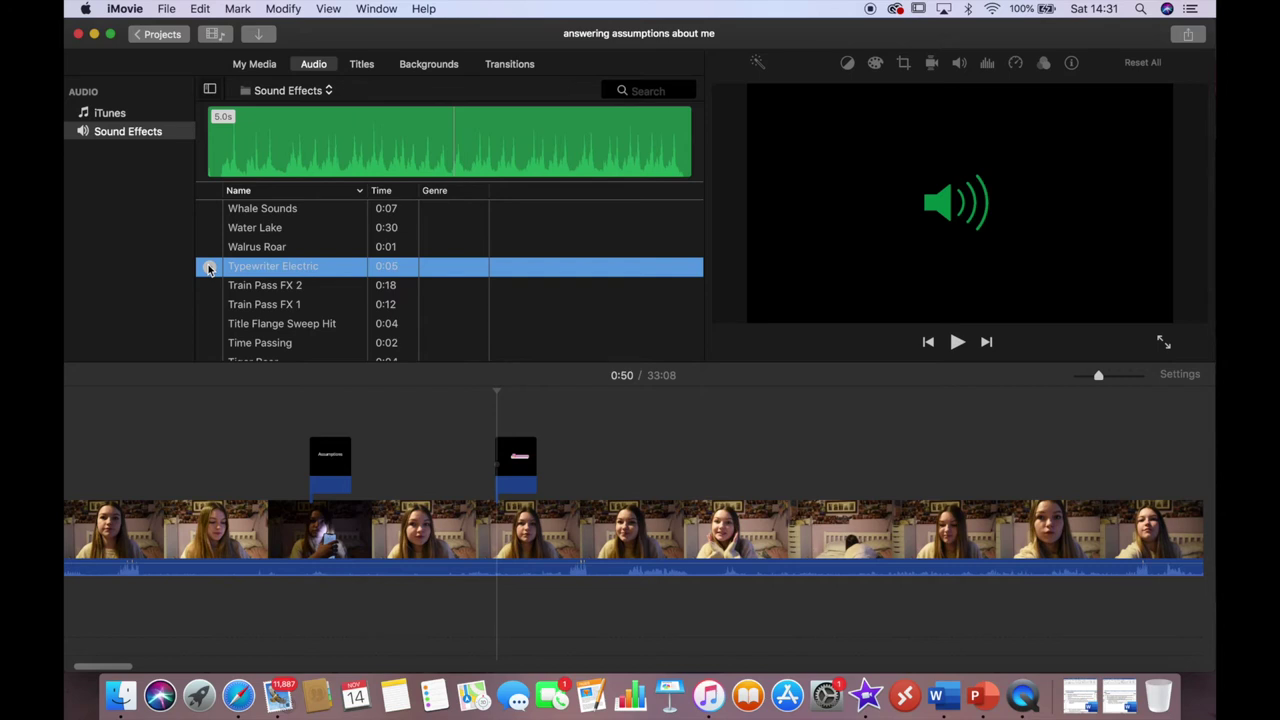
Browse the sound effects in ascending name order and preview the Bottle Cork effect.
scroll(209, 267, down, 5)
scroll(209, 267, down, 15)
scroll(209, 267, down, 10)
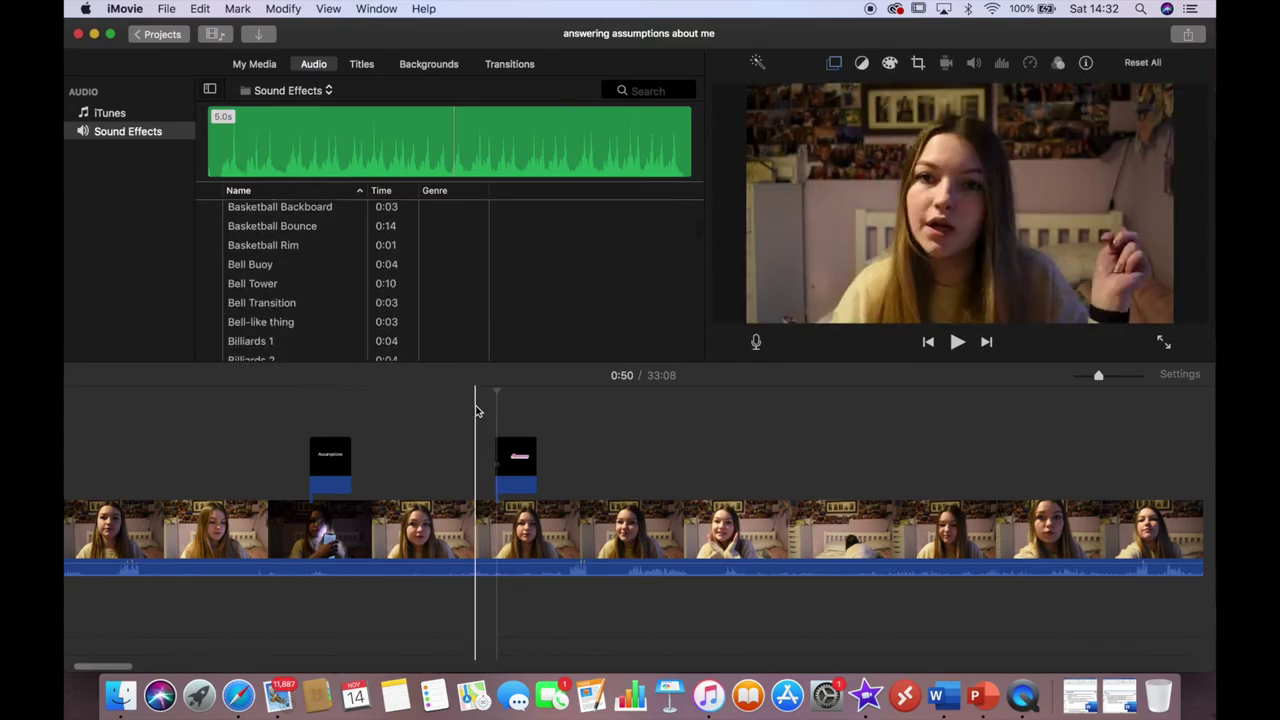
scroll(234, 255, down, 5)
click(474, 446)
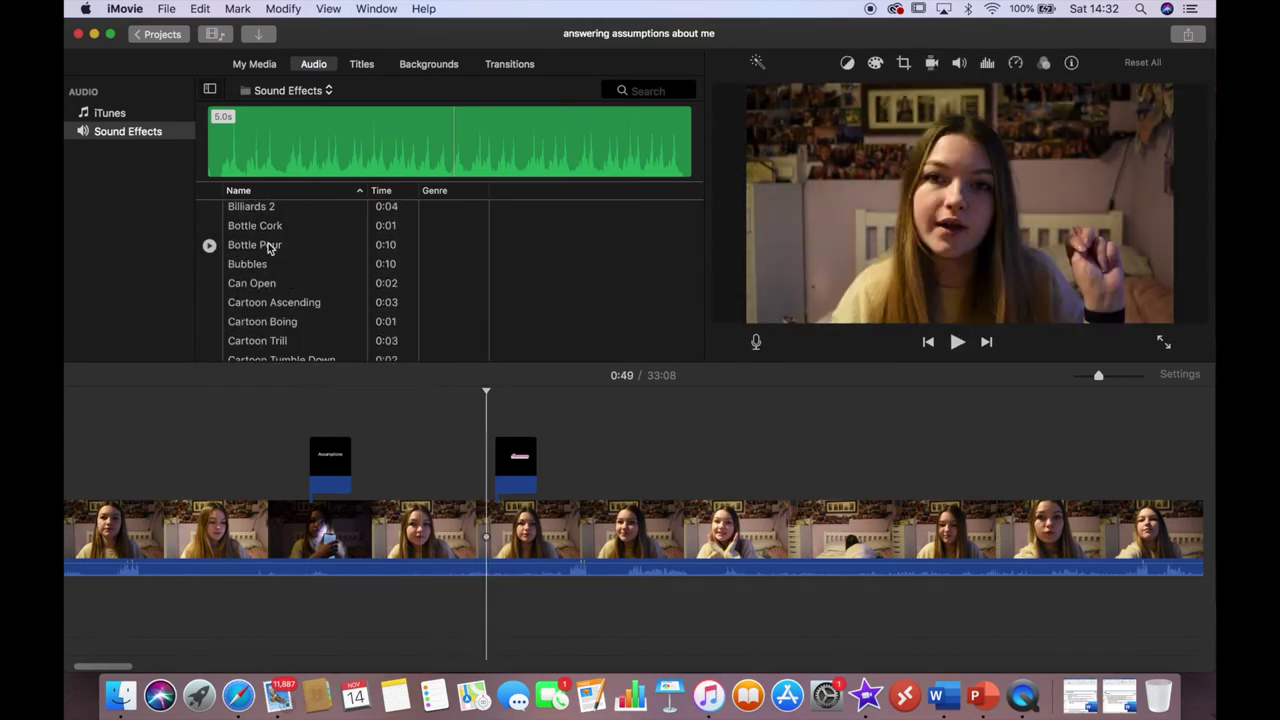
click(209, 227)
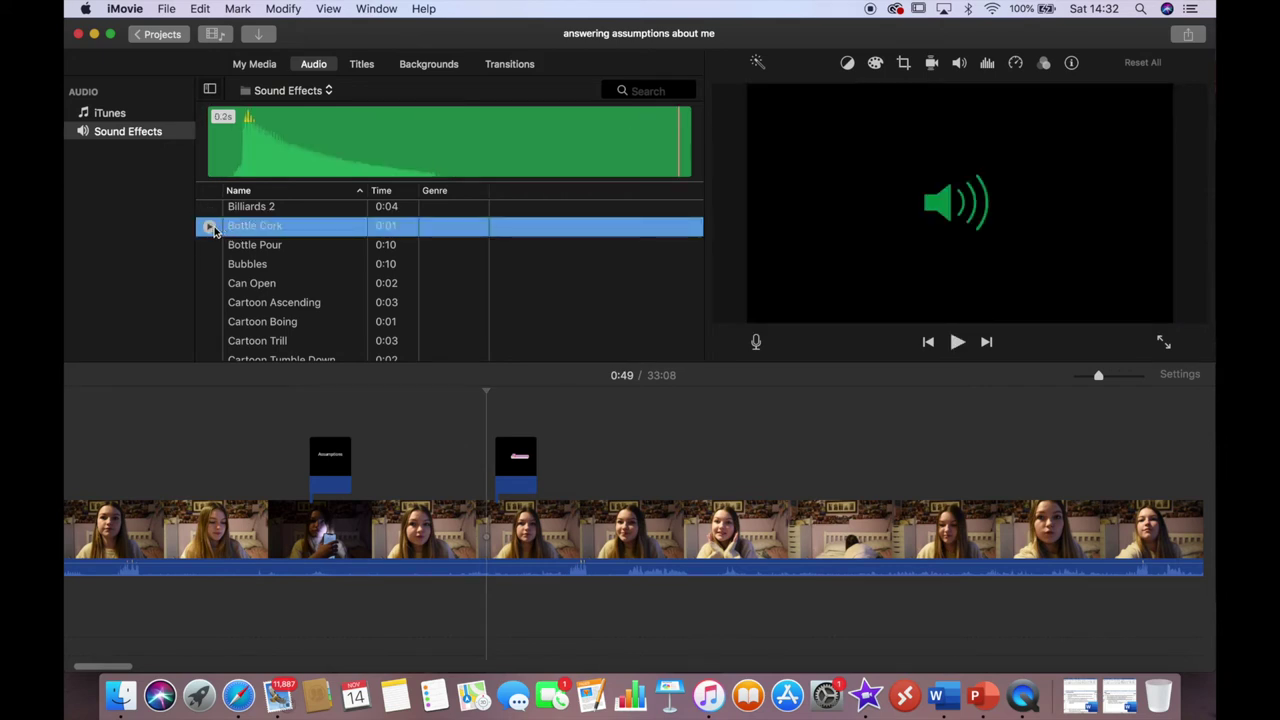
Add the Bottle Cork effect at the start of the Instagram overlay and play the section back, adjusting the system volume.
drag(243, 237, 493, 458)
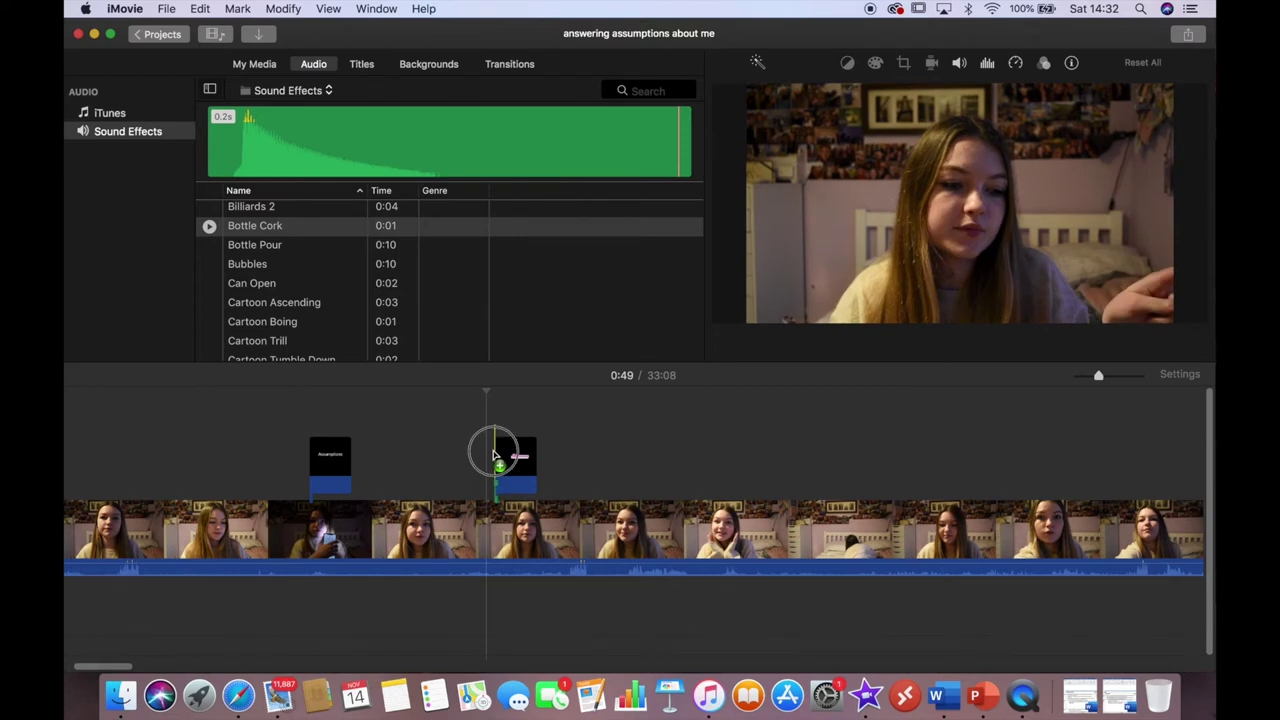
drag(493, 456, 495, 454)
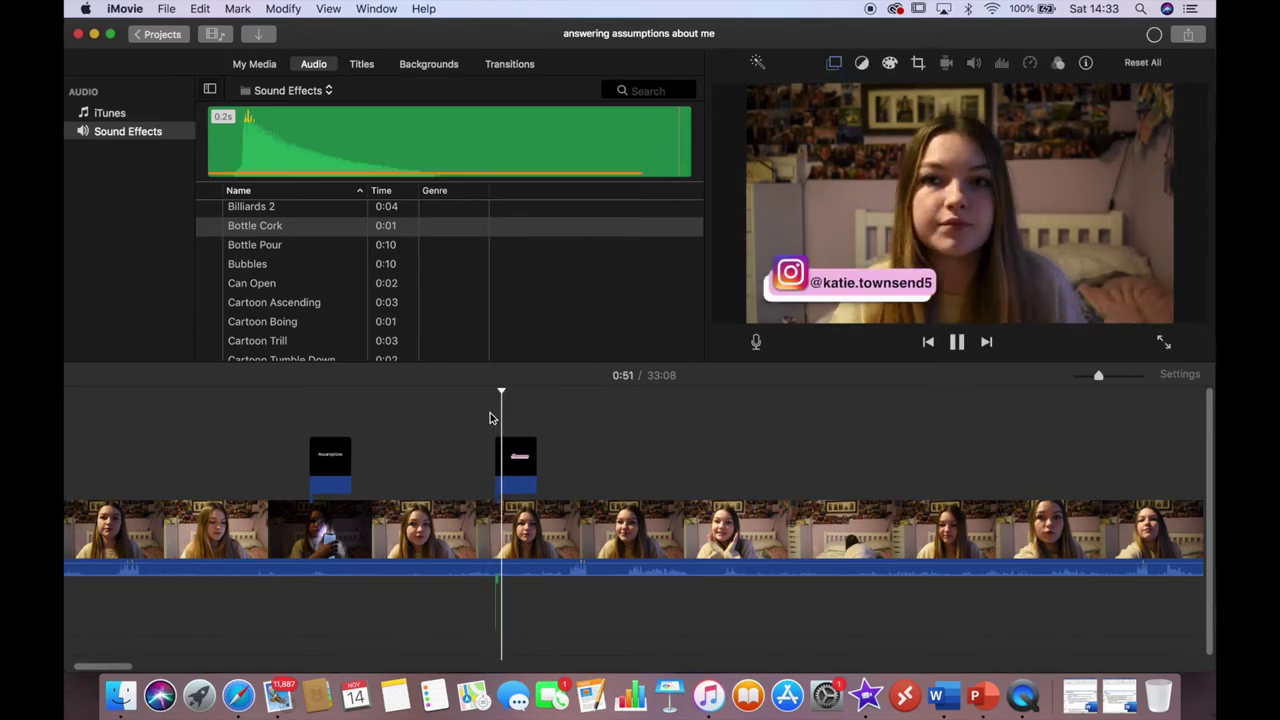
key(XF86AudioLowerVolume)
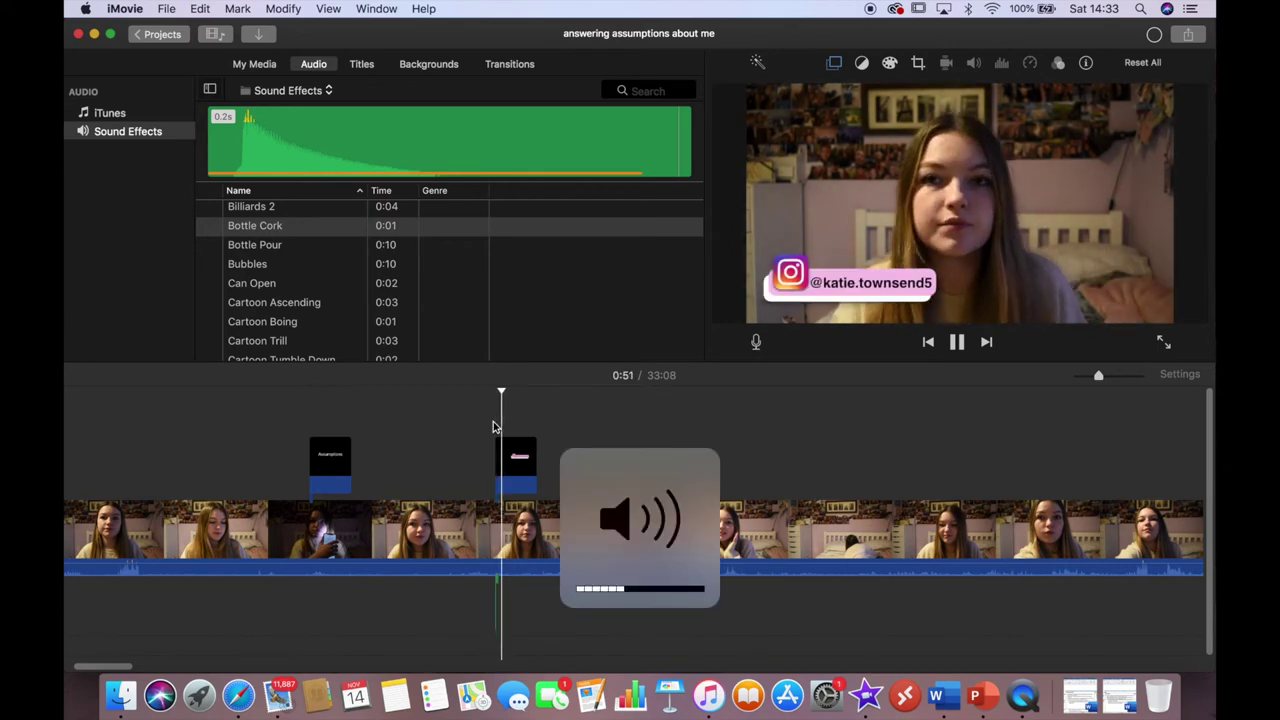
click(481, 396)
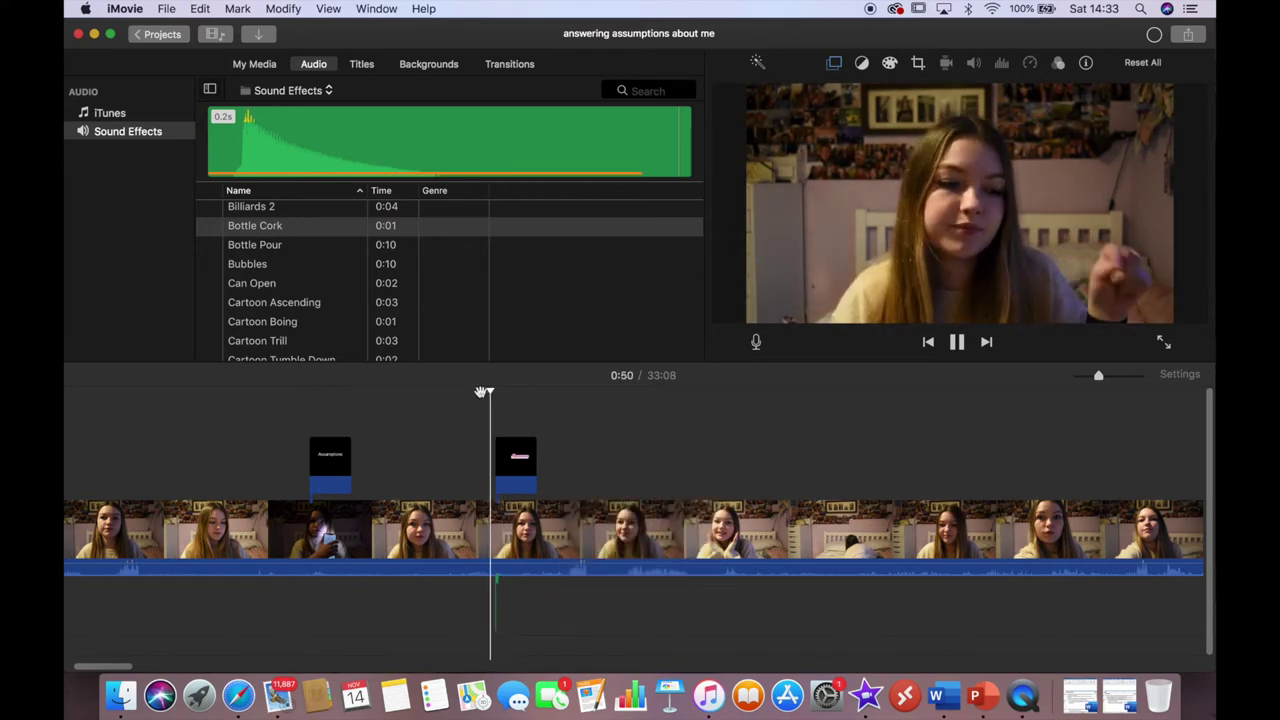
key(XF86AudioLowerVolume)
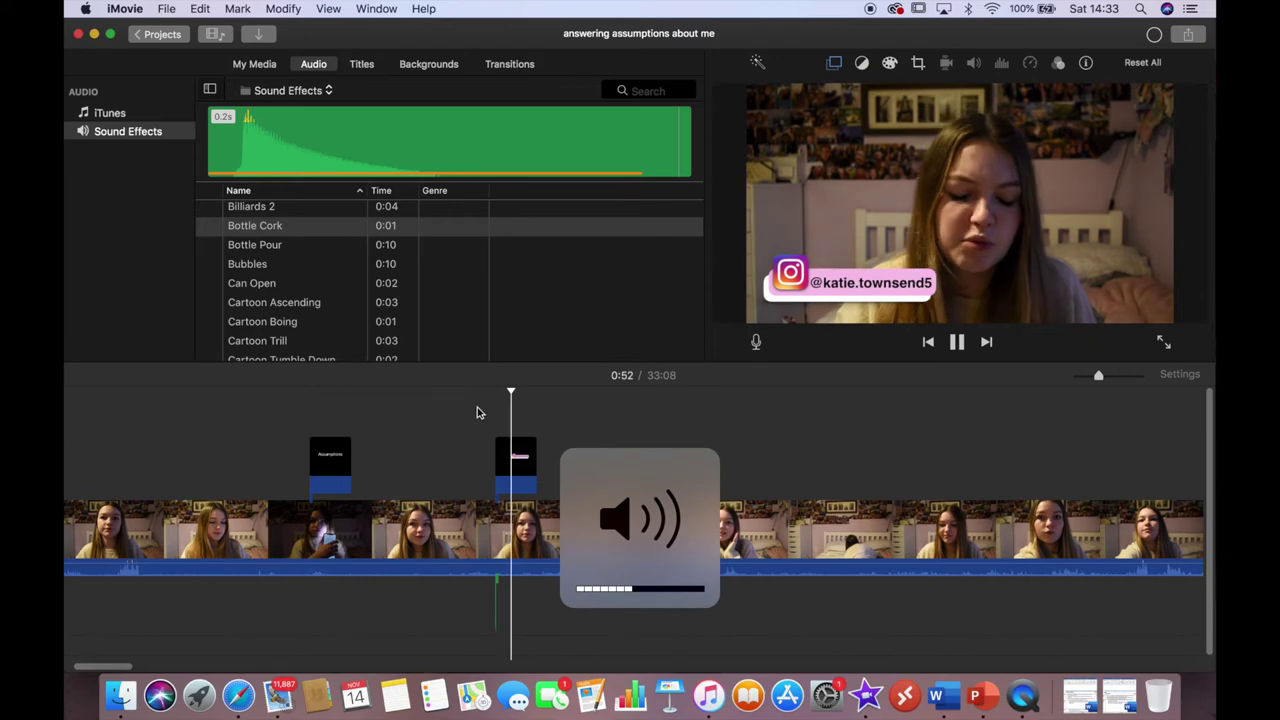
Delete the Bottle Cork sound effect, the Instagram overlay and the Assumptions title from the timeline.
click(465, 431)
click(484, 584)
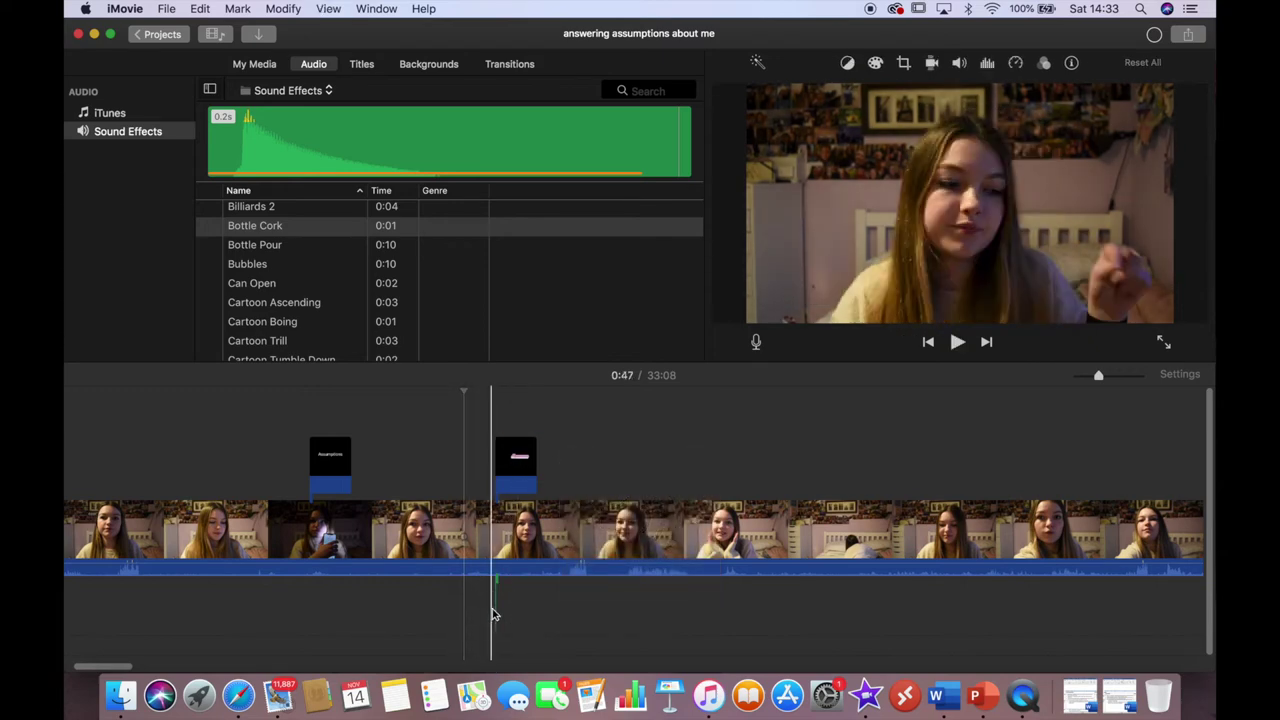
click(533, 626)
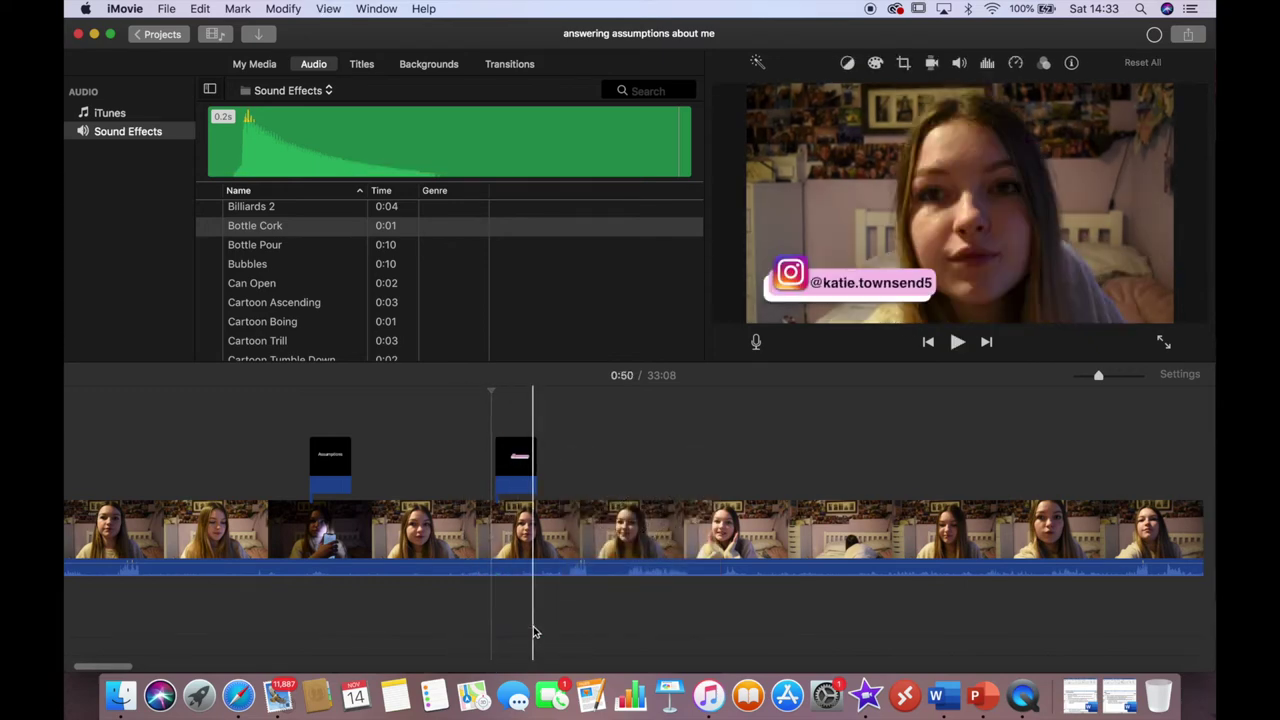
click(518, 458)
key(Delete)
click(323, 465)
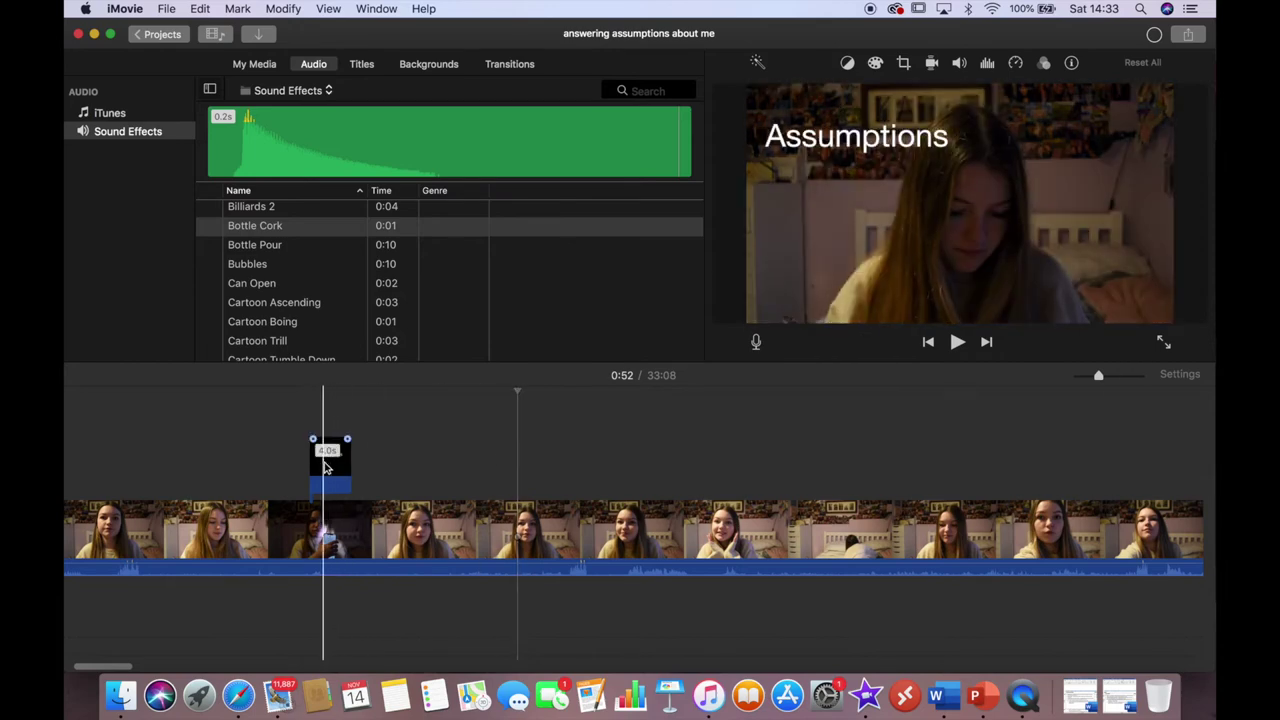
key(Delete)
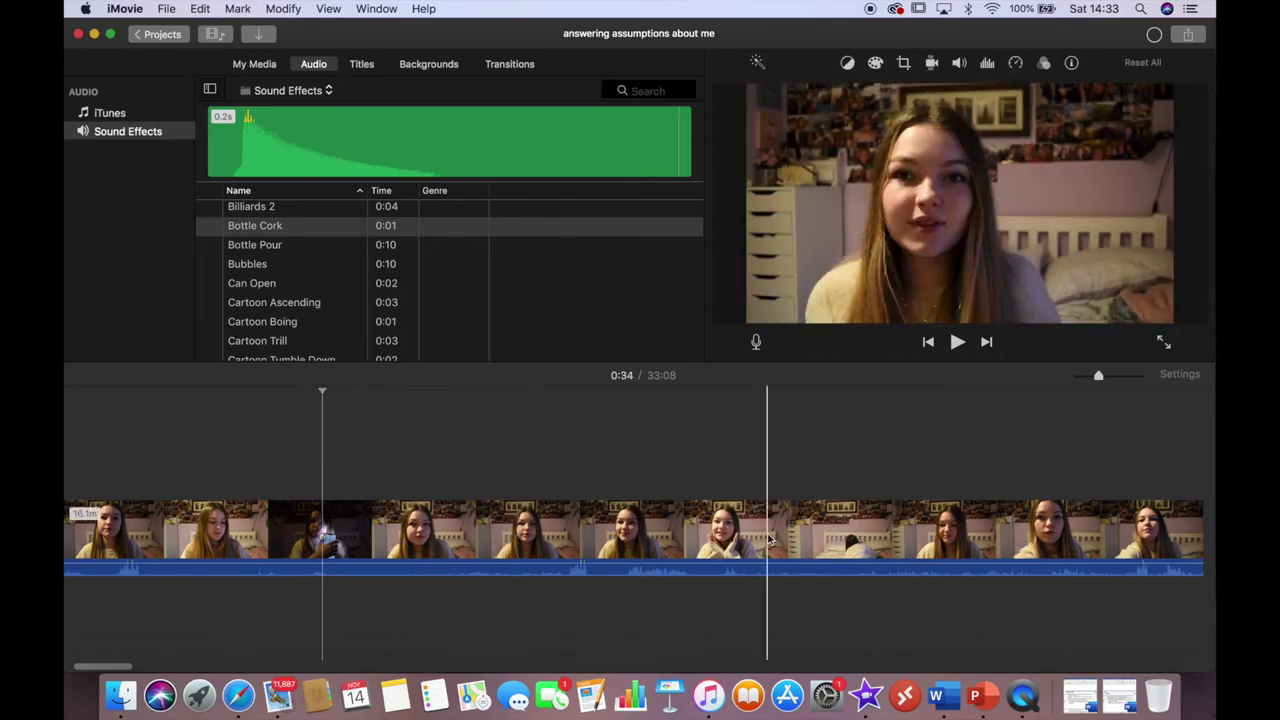
Add the "Thanks for watching!" end screen image from the iMovie Library after the last clip and play the ending back.
scroll(766, 540, right, 10)
scroll(768, 540, right, 15)
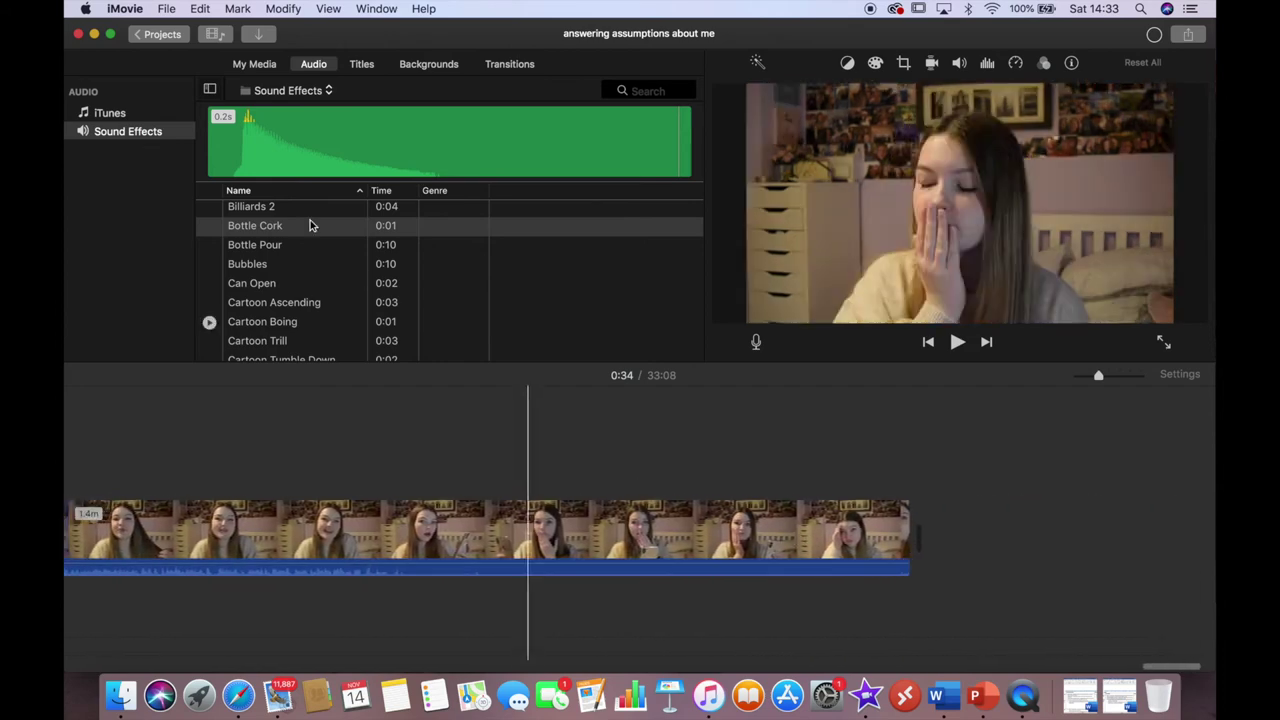
click(255, 64)
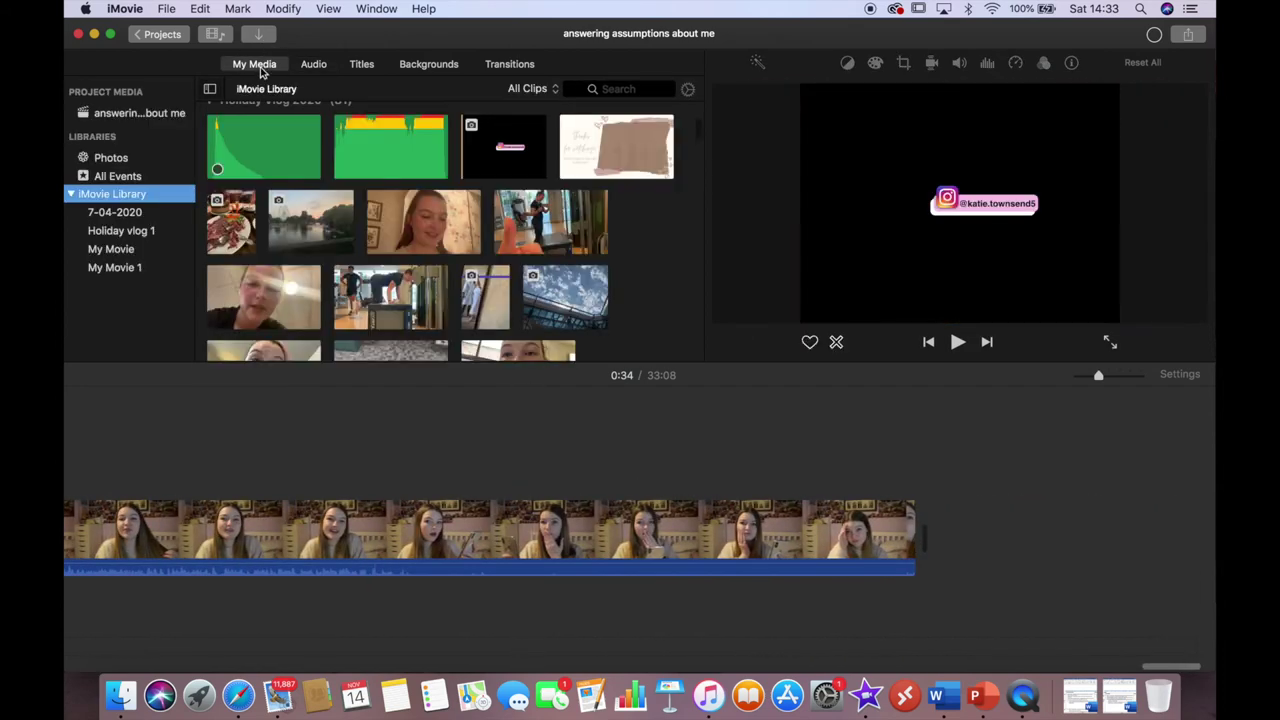
drag(610, 140, 926, 457)
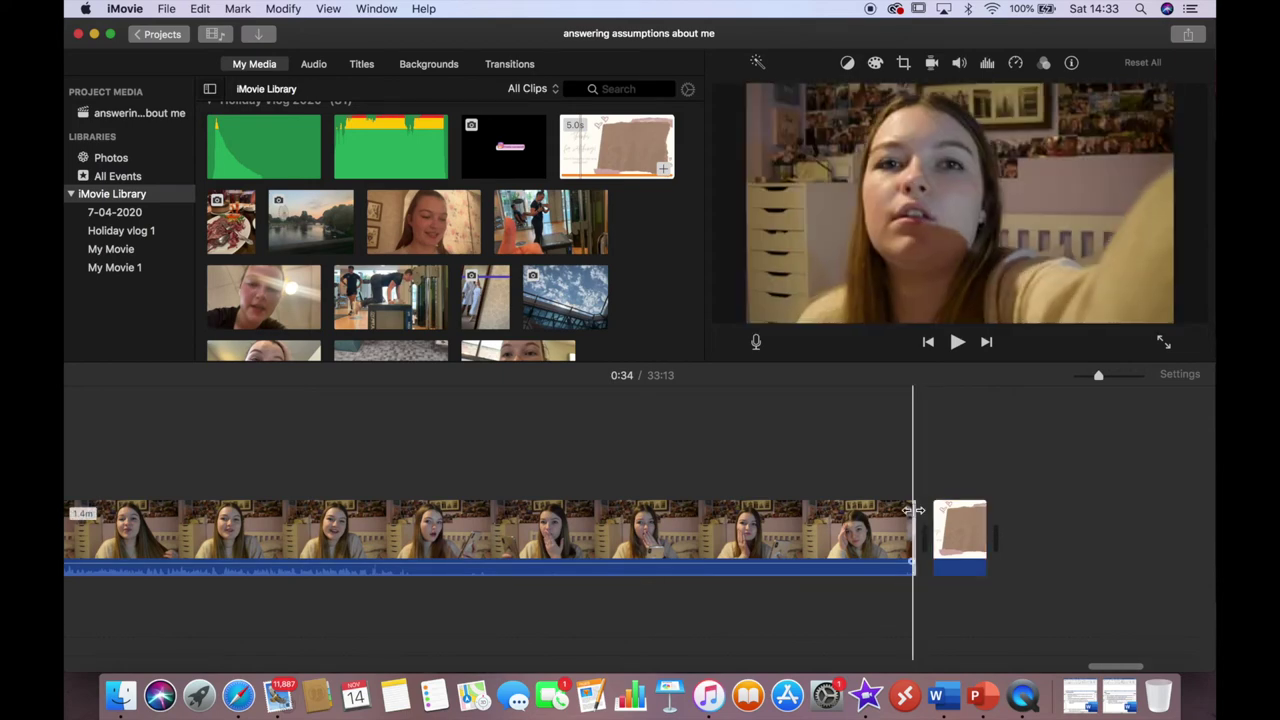
key(space)
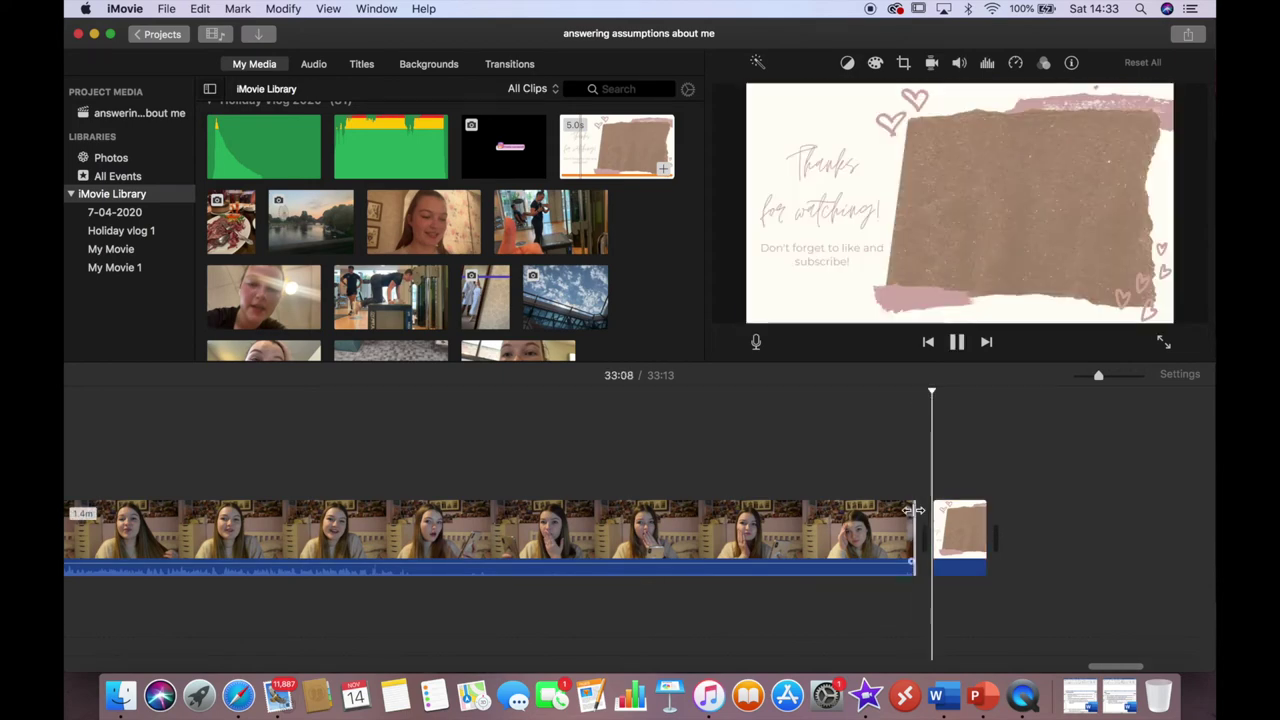
key(space)
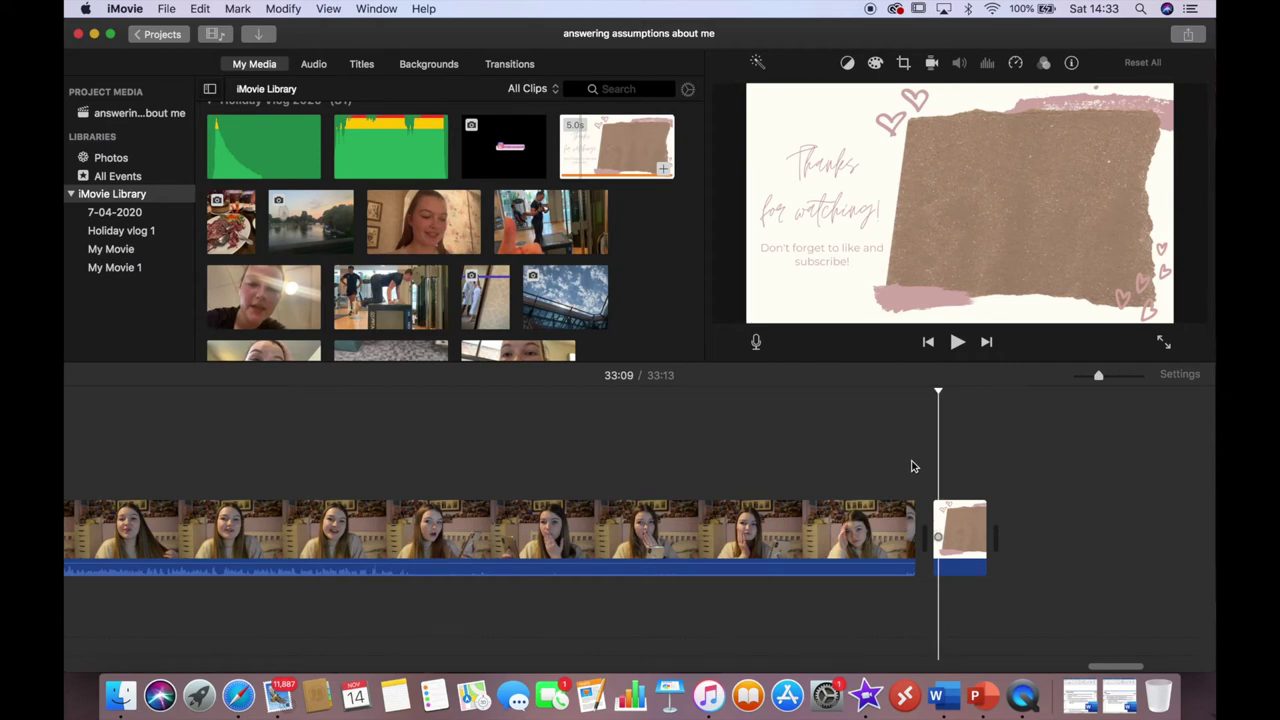
click(949, 430)
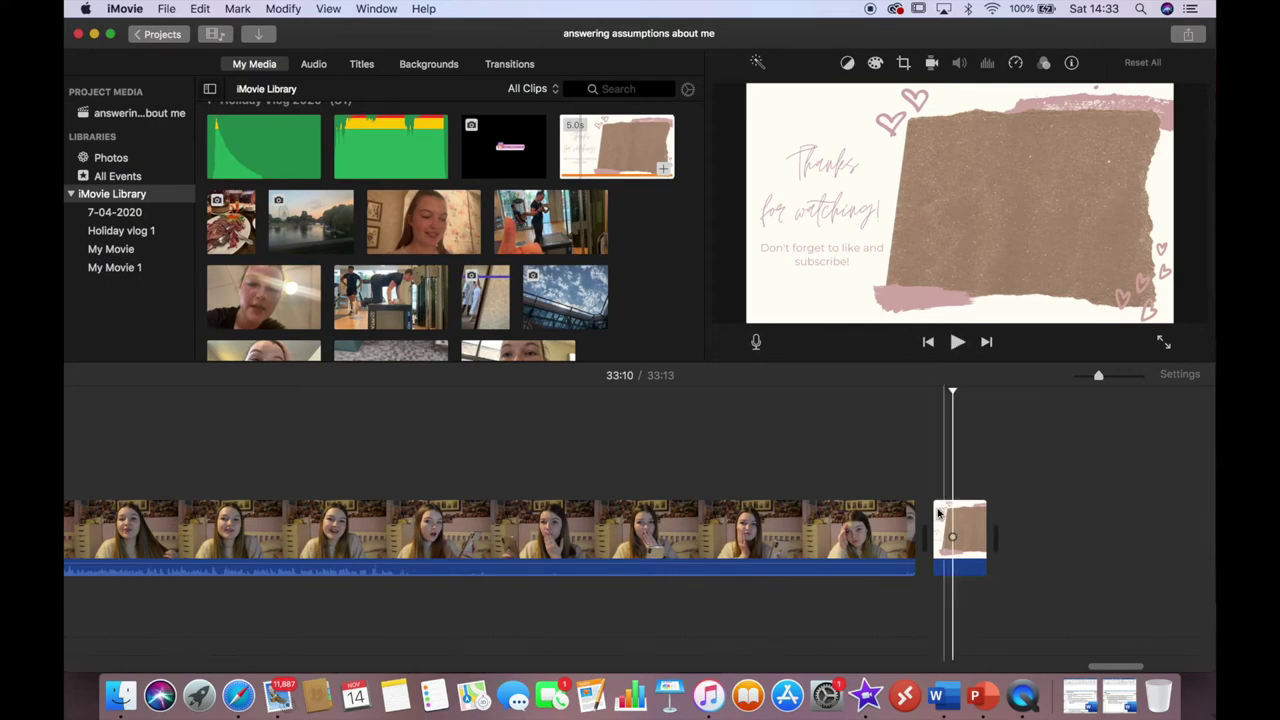
Copy the RUBIKA - Lost In The Moment clip from the end of the WHAT I GOT FOR MY 17TH BIRTHDAY project and return to answering assumptions about me.
click(160, 35)
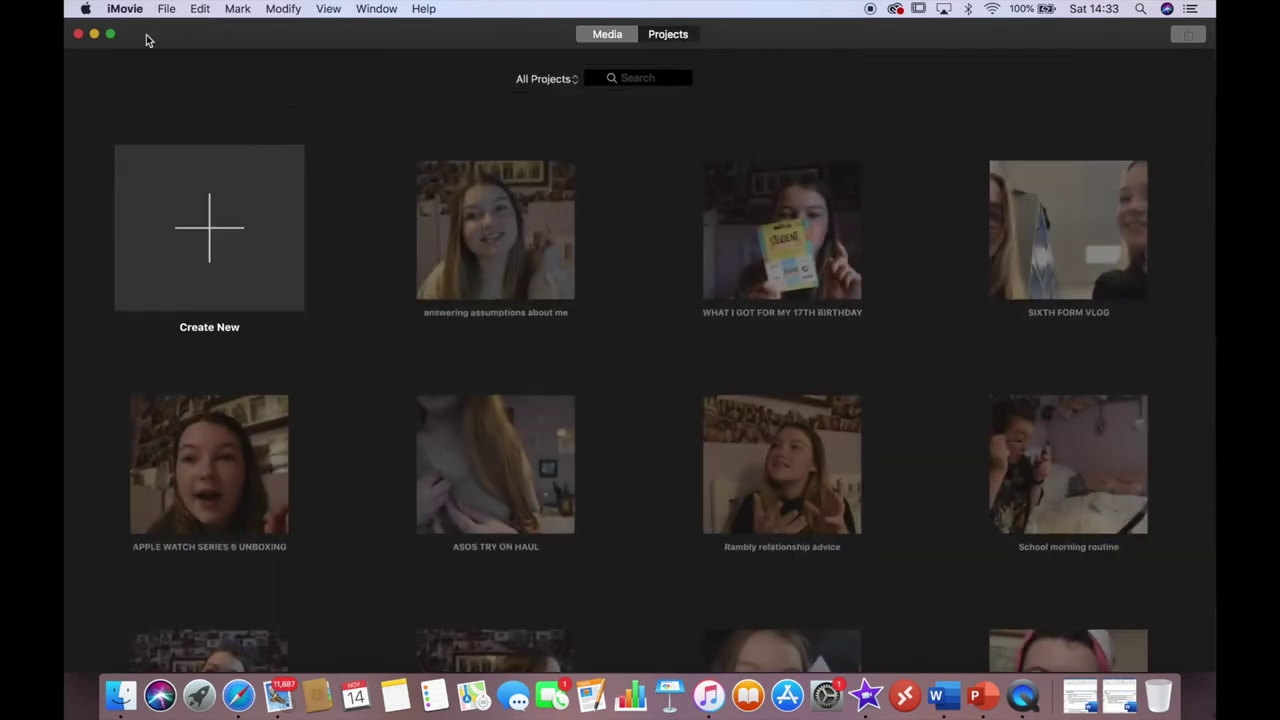
double_click(817, 218)
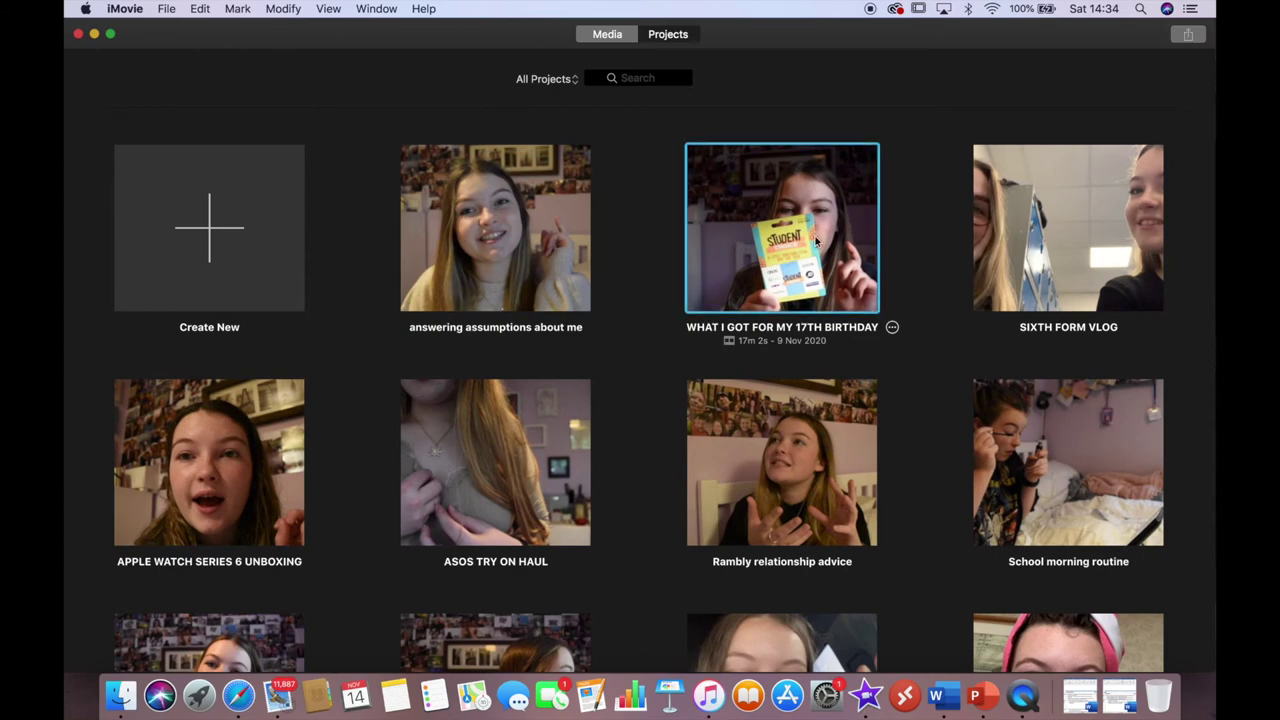
click(1034, 612)
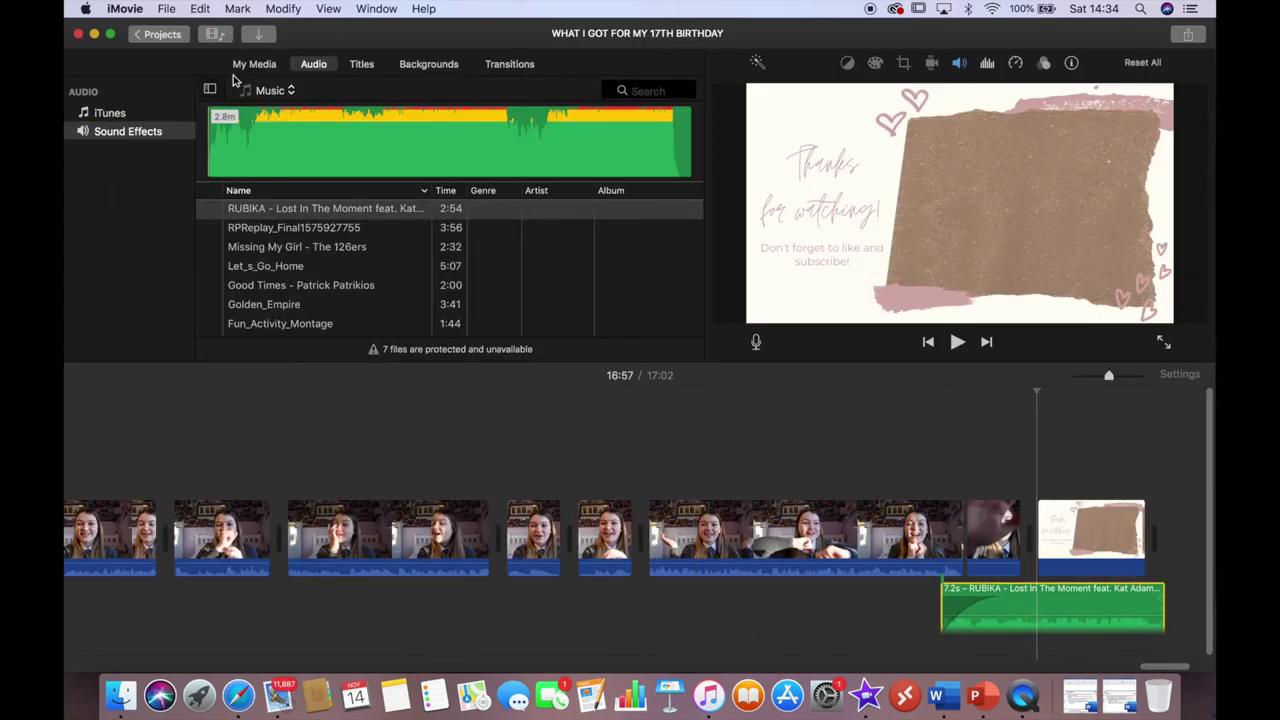
click(160, 34)
click(812, 253)
double_click(812, 253)
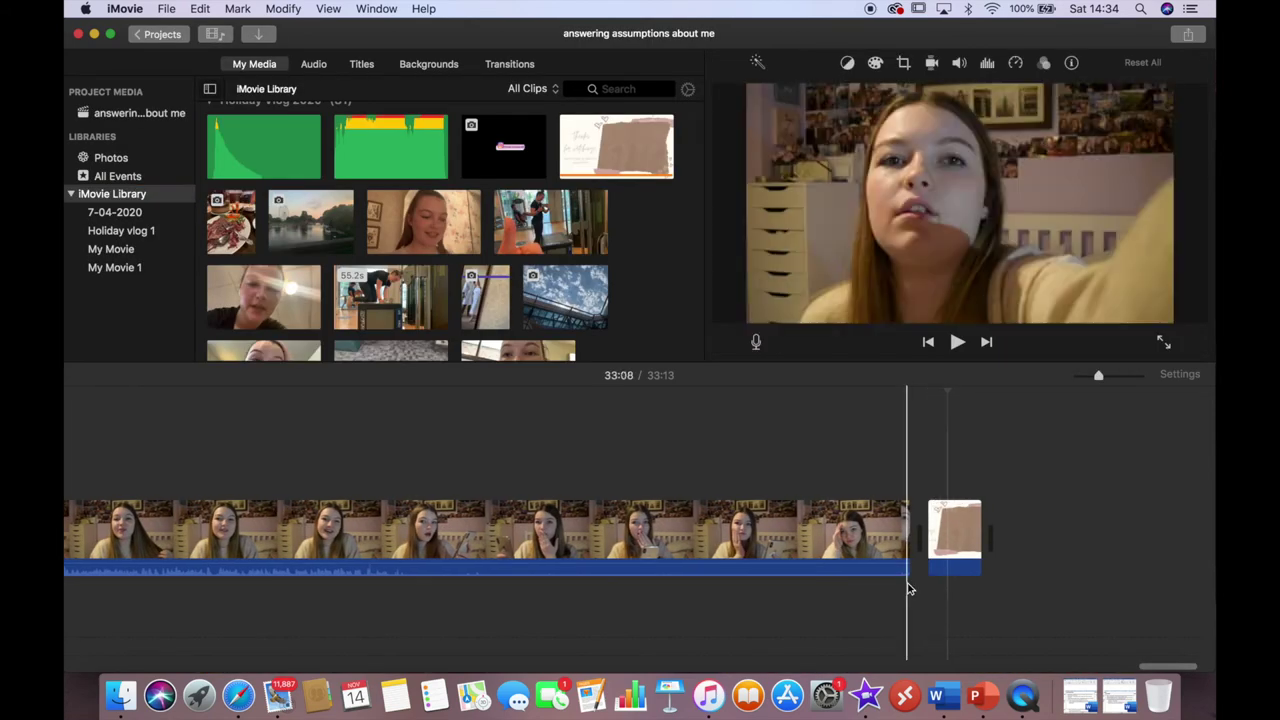
Paste the RUBIKA music clip beneath the end screen and play the ending back.
click(897, 527)
key(space)
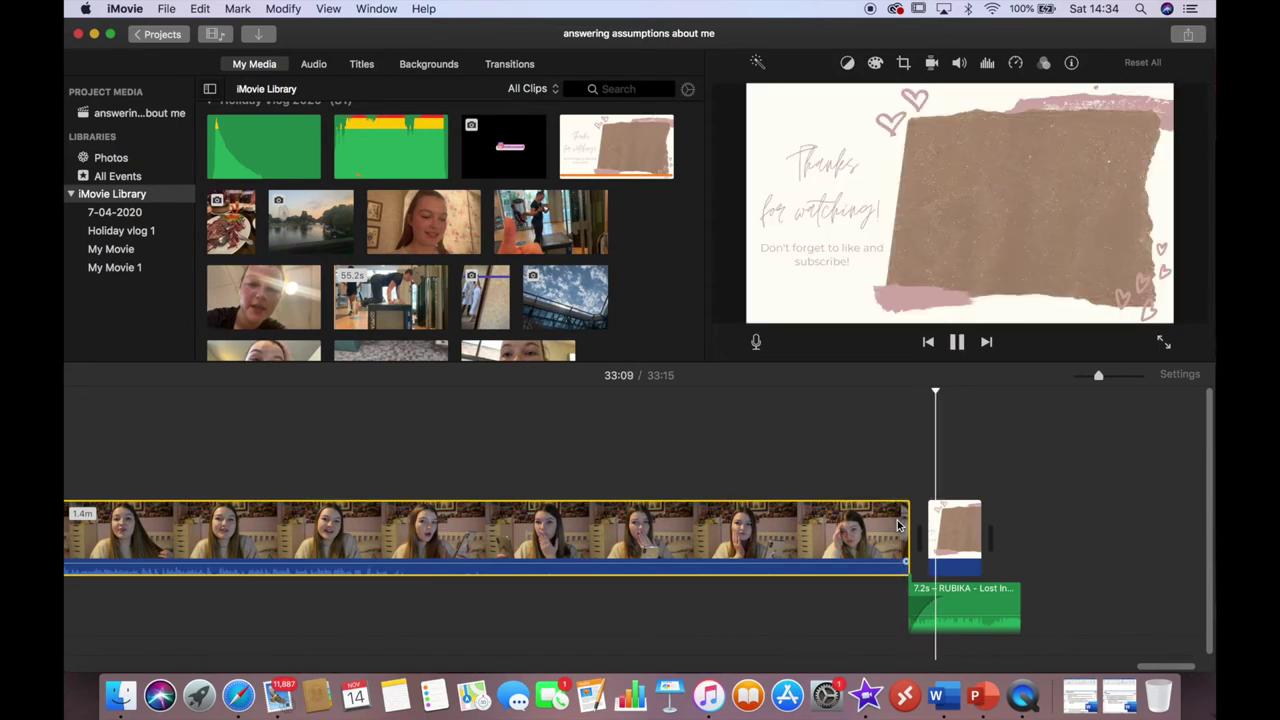
key(space)
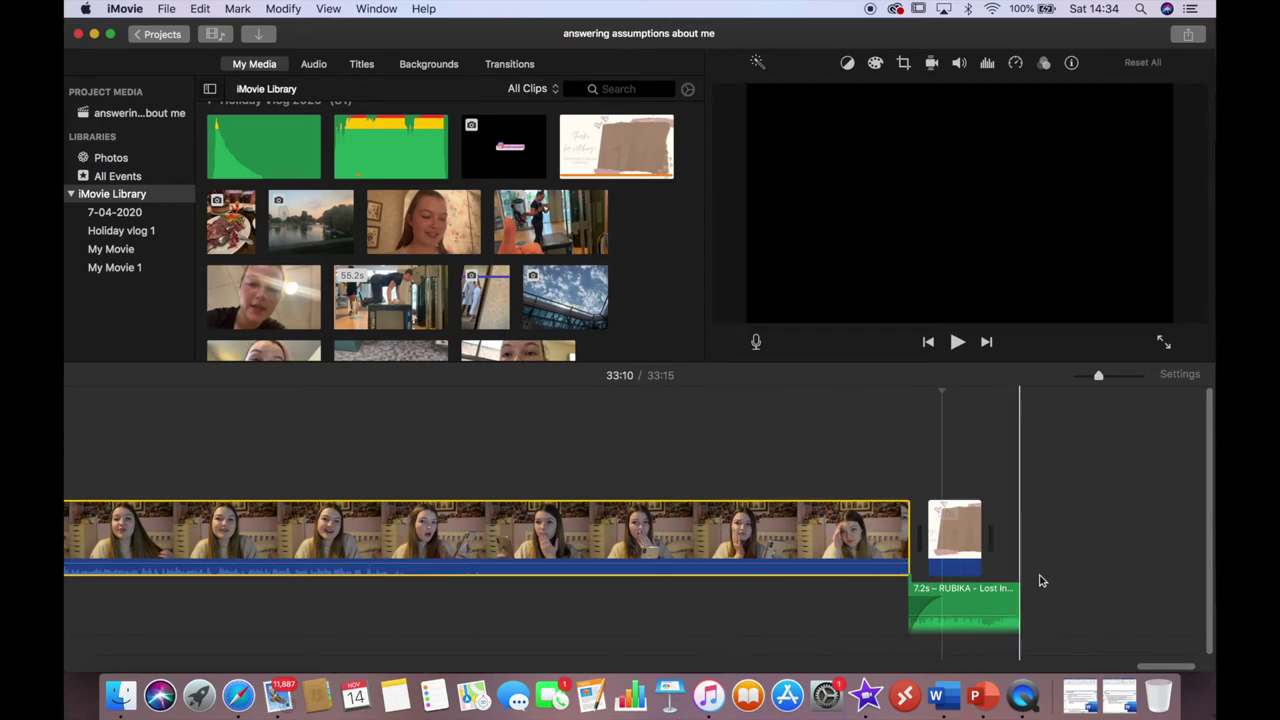
Try a fade-out at the end of the RUBIKA music clip and remove it again.
mouse_move(1018, 602)
mouse_down()
mouse_move(957, 600)
mouse_move(1051, 602)
mouse_up()
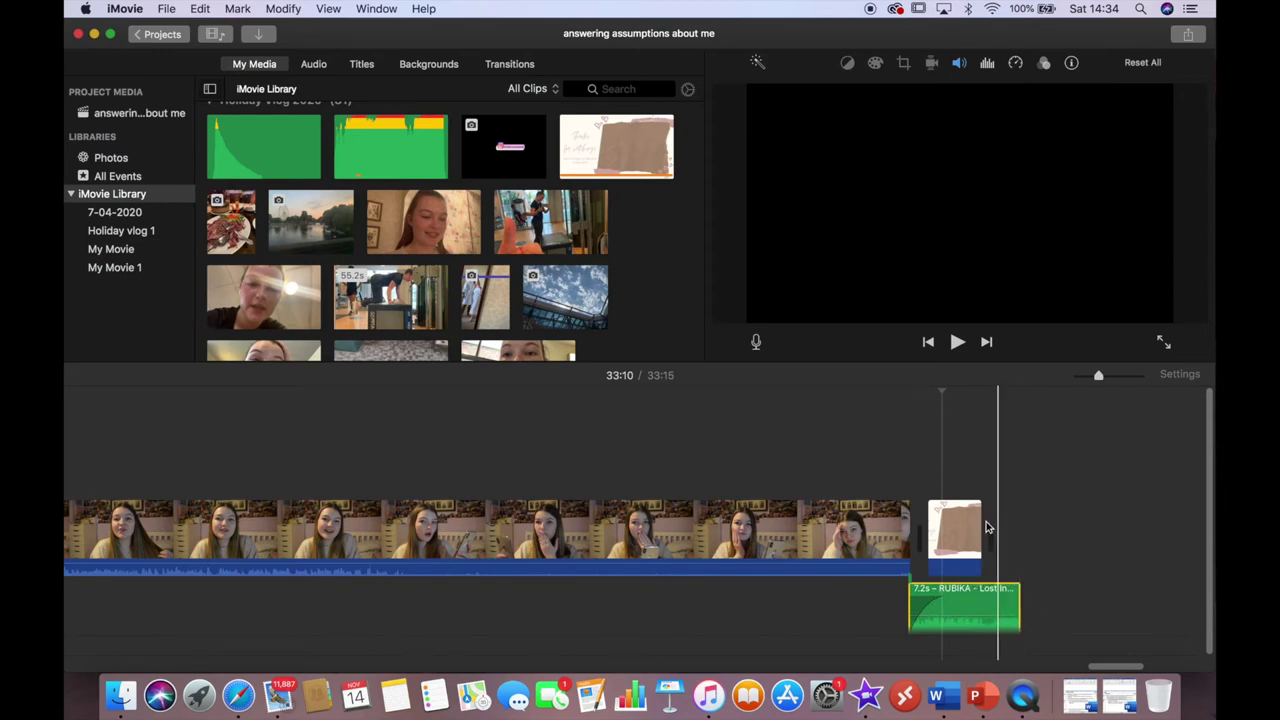
key(space)
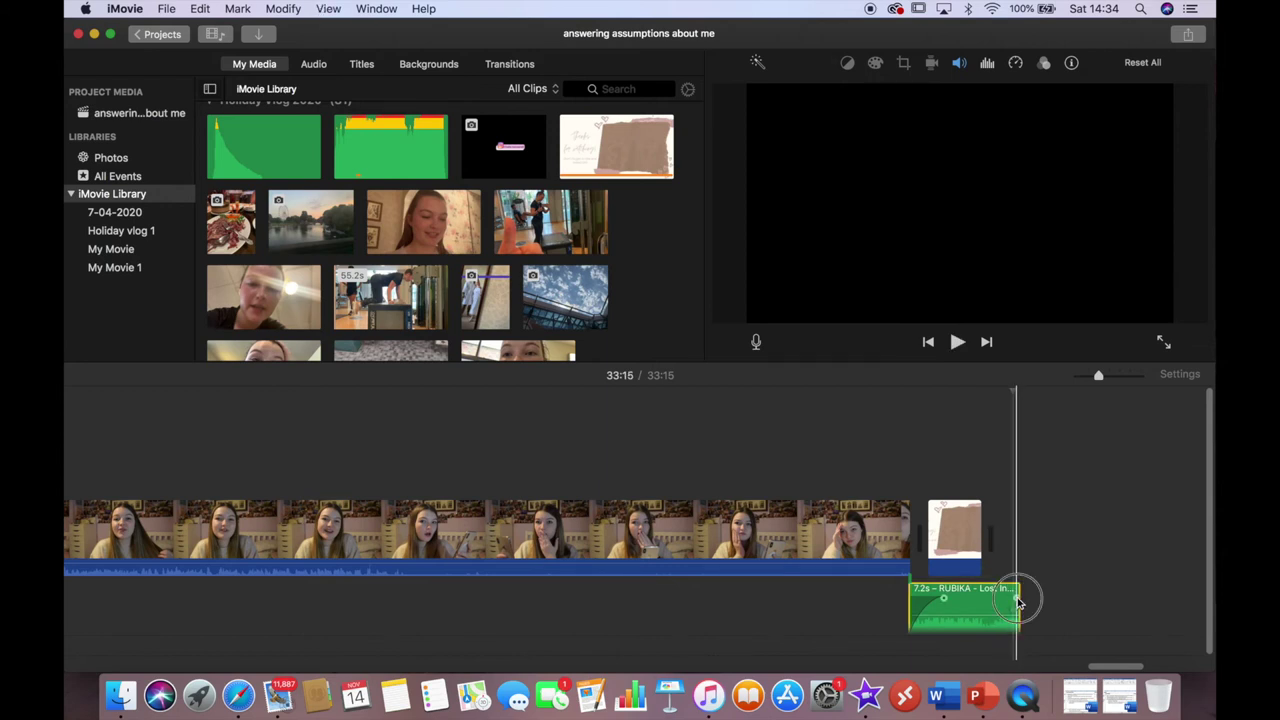
click(957, 530)
key(space)
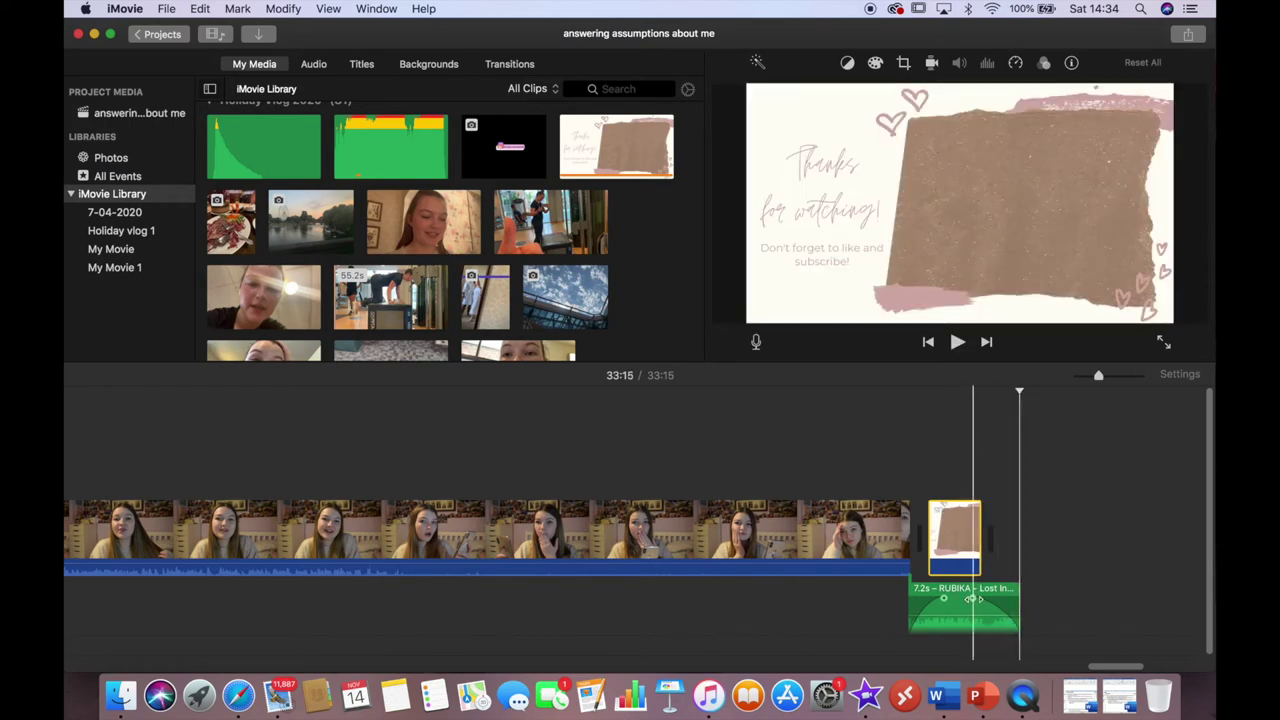
click(980, 600)
click(636, 530)
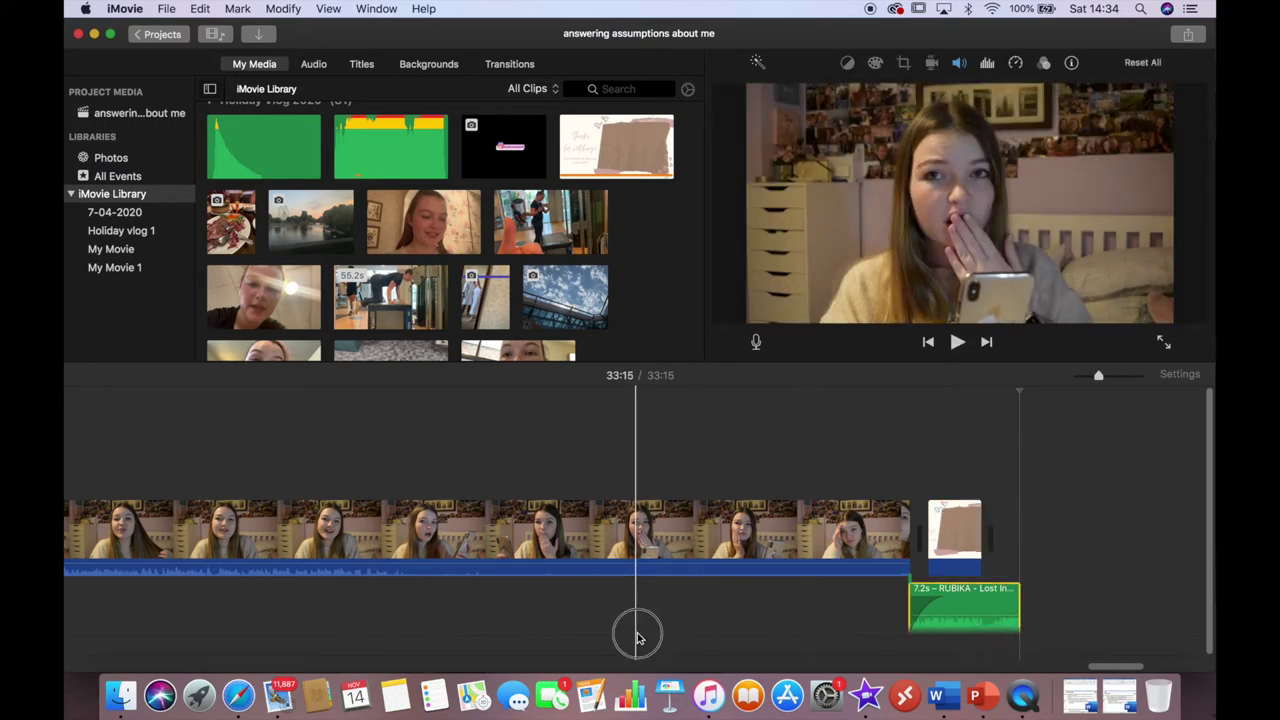
Go back to the early part of the timeline and browse the available transitions.
scroll(757, 450, left, 10)
scroll(757, 451, left, 15)
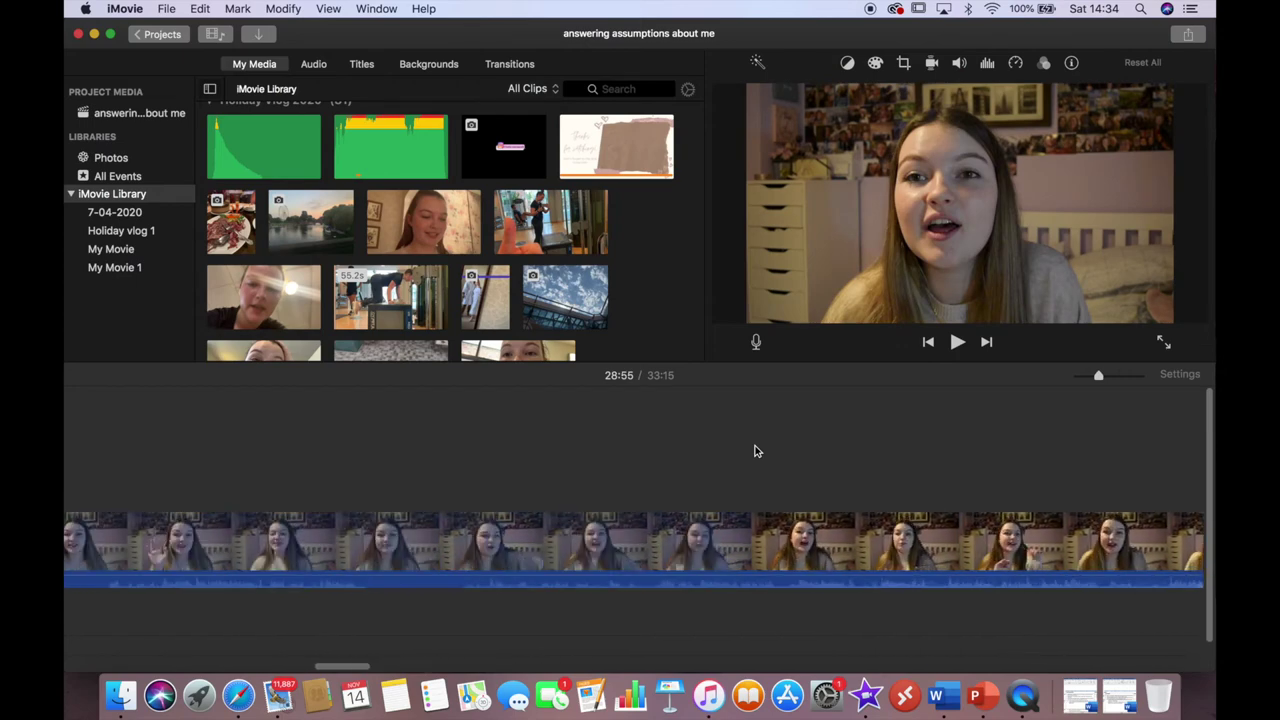
scroll(757, 451, left, 10)
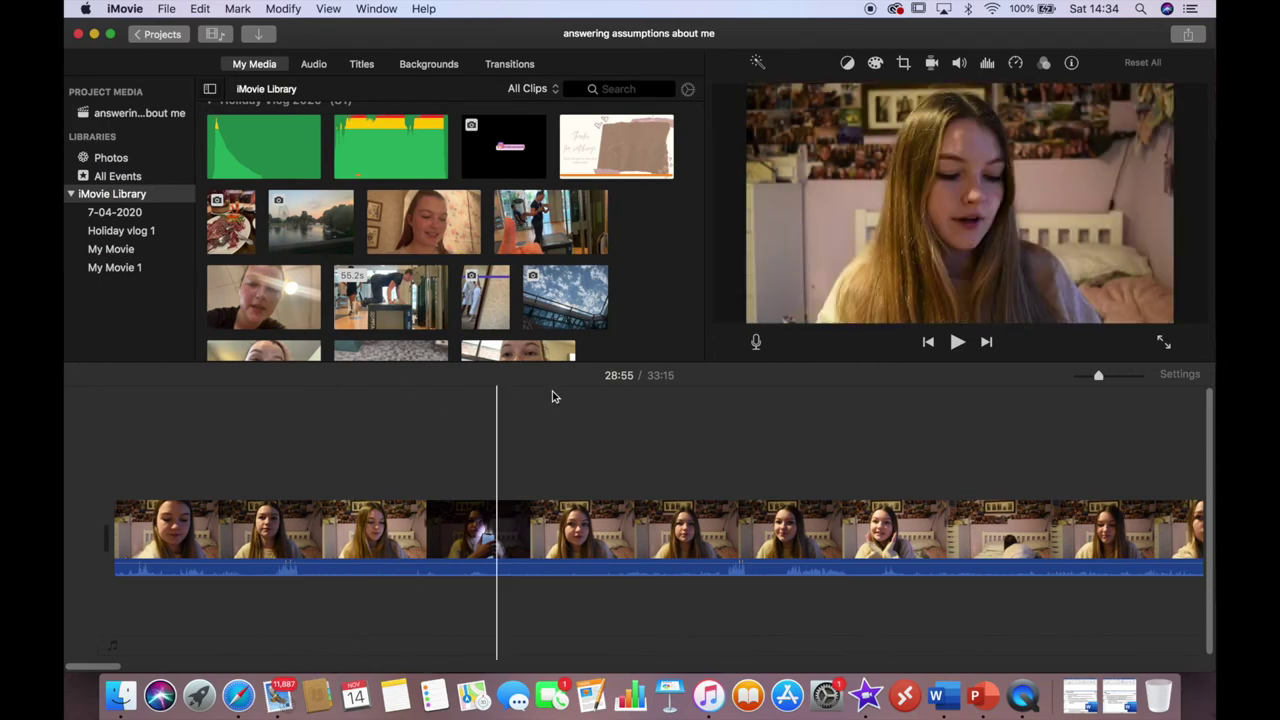
scroll(900, 495, right, 3)
scroll(924, 500, right, 2)
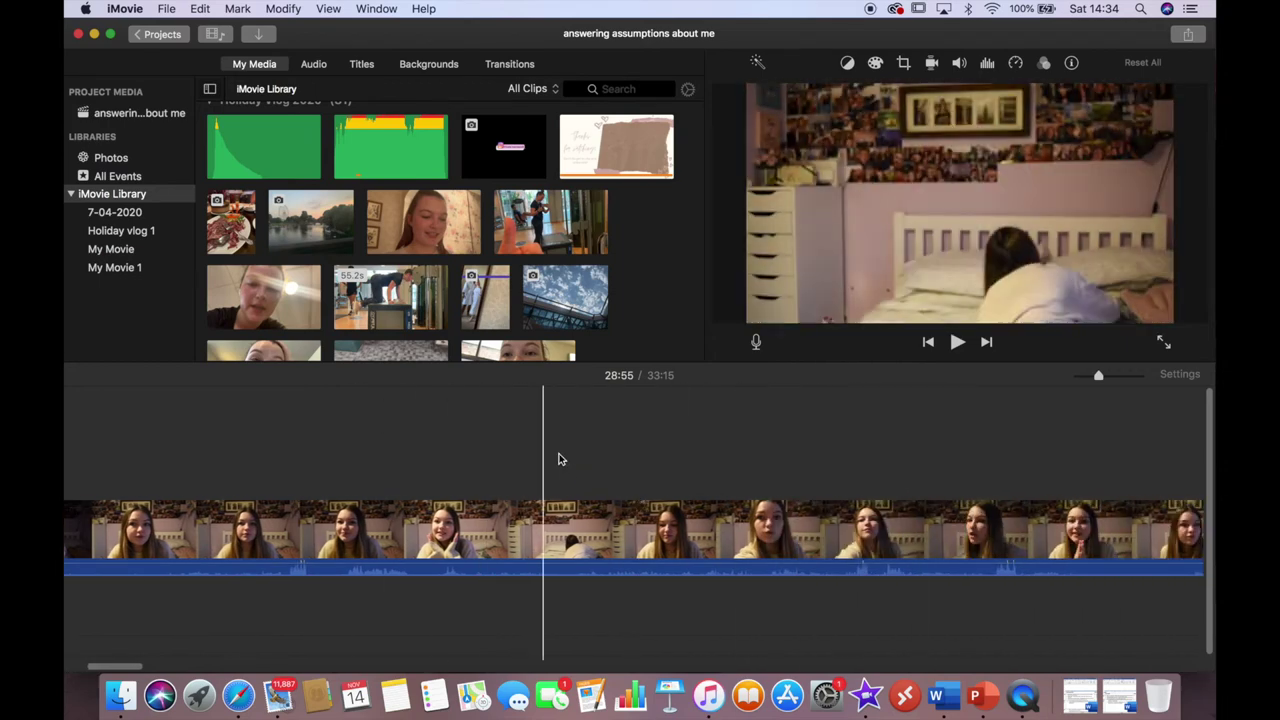
click(490, 64)
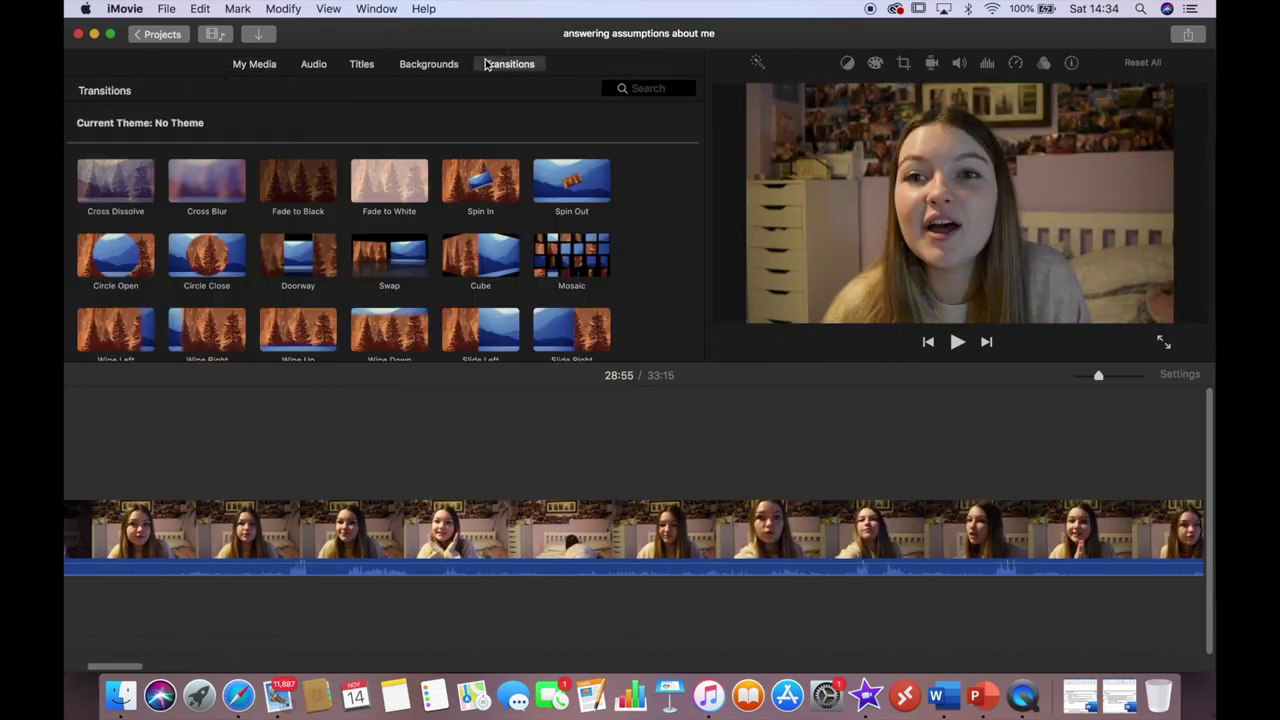
scroll(545, 361, down, 1)
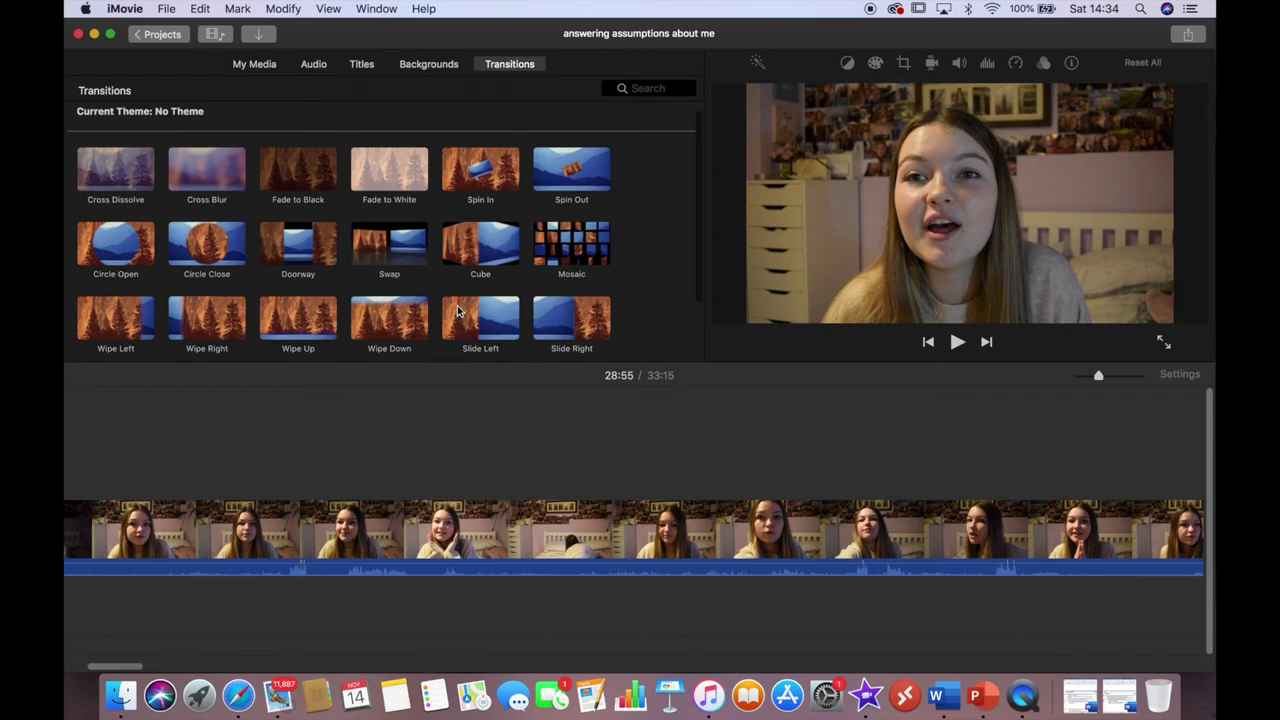
Add a Slide Left transition at the cut at about 5:03 and play it back.
scroll(397, 520, left, 3)
scroll(398, 515, right, 3)
click(921, 488)
key(space)
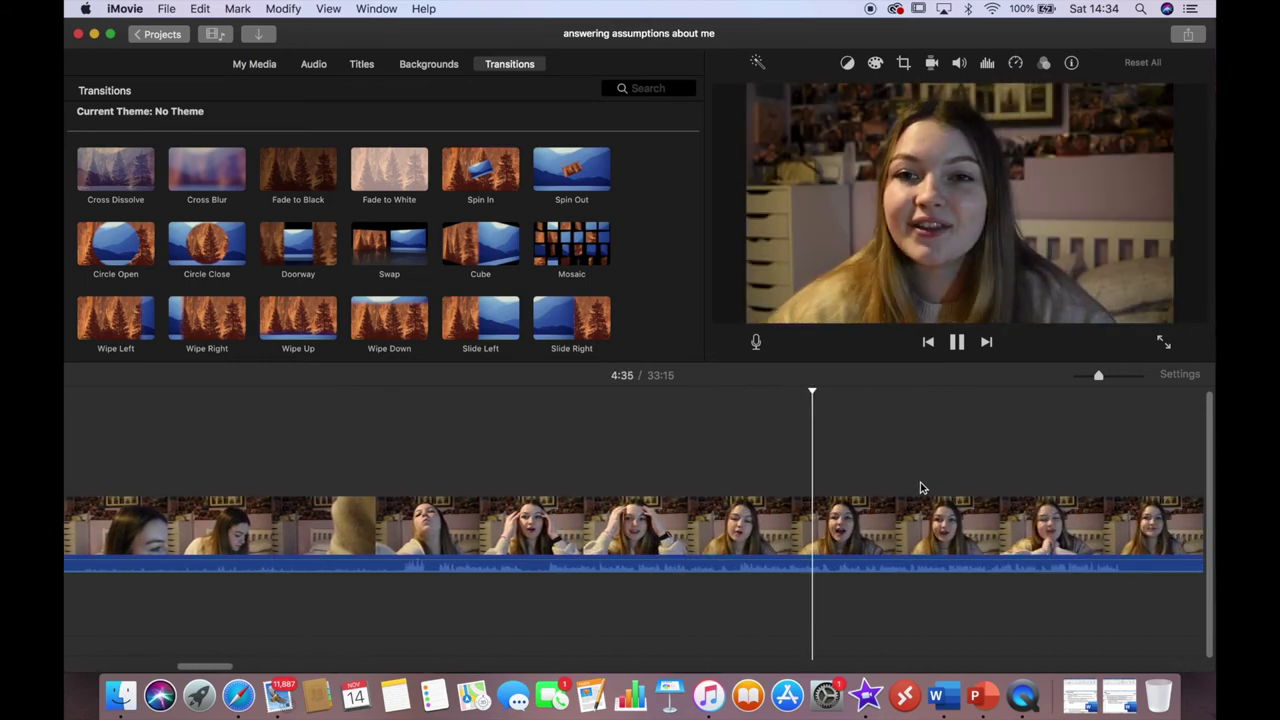
key(space)
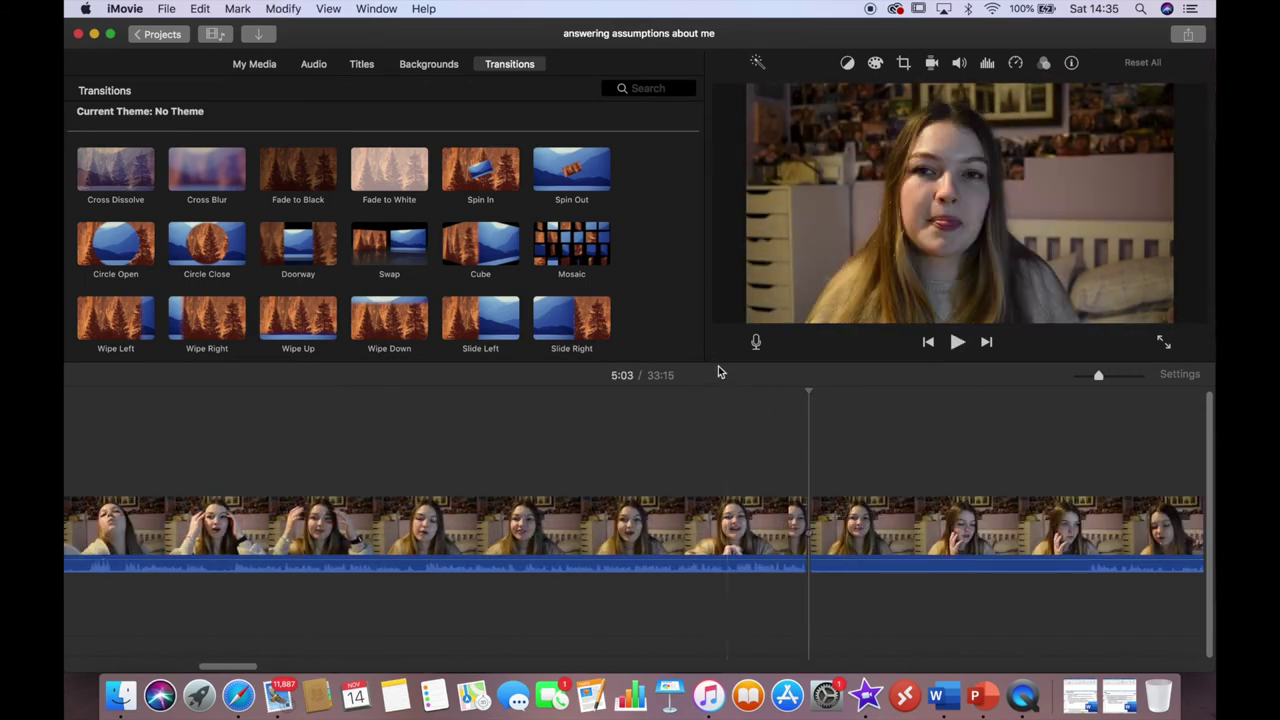
drag(480, 318, 810, 526)
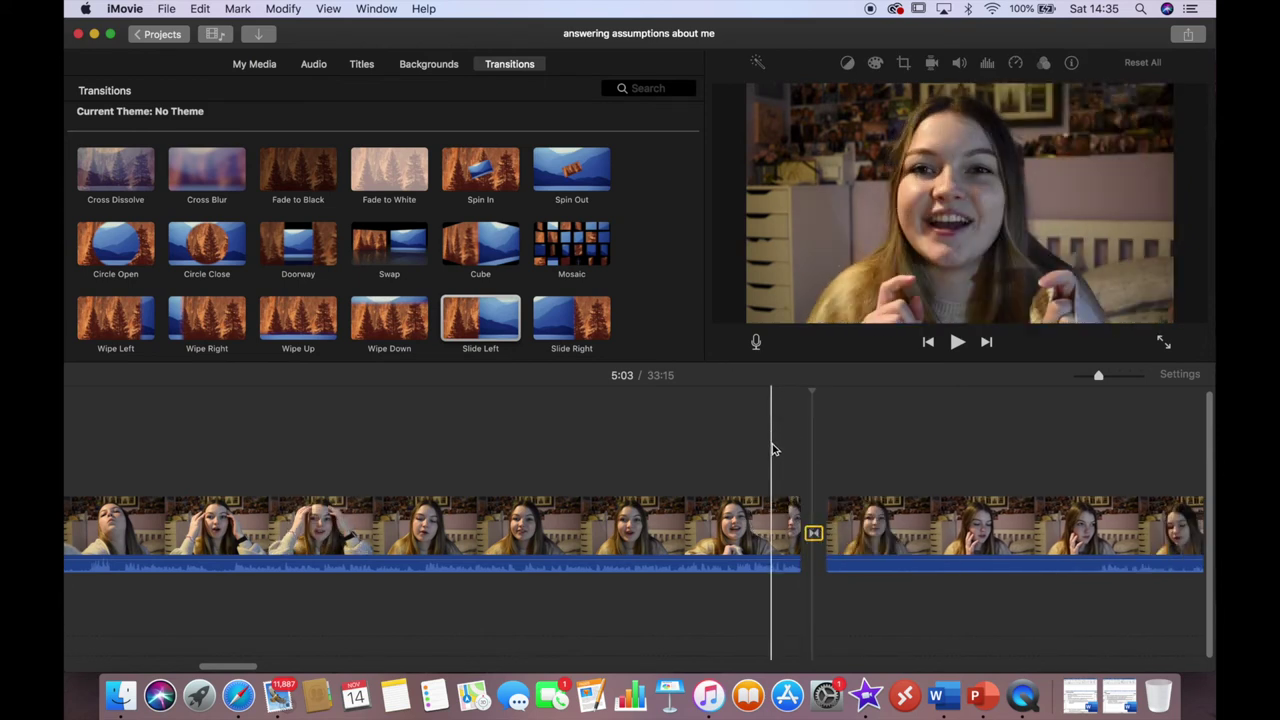
key(space)
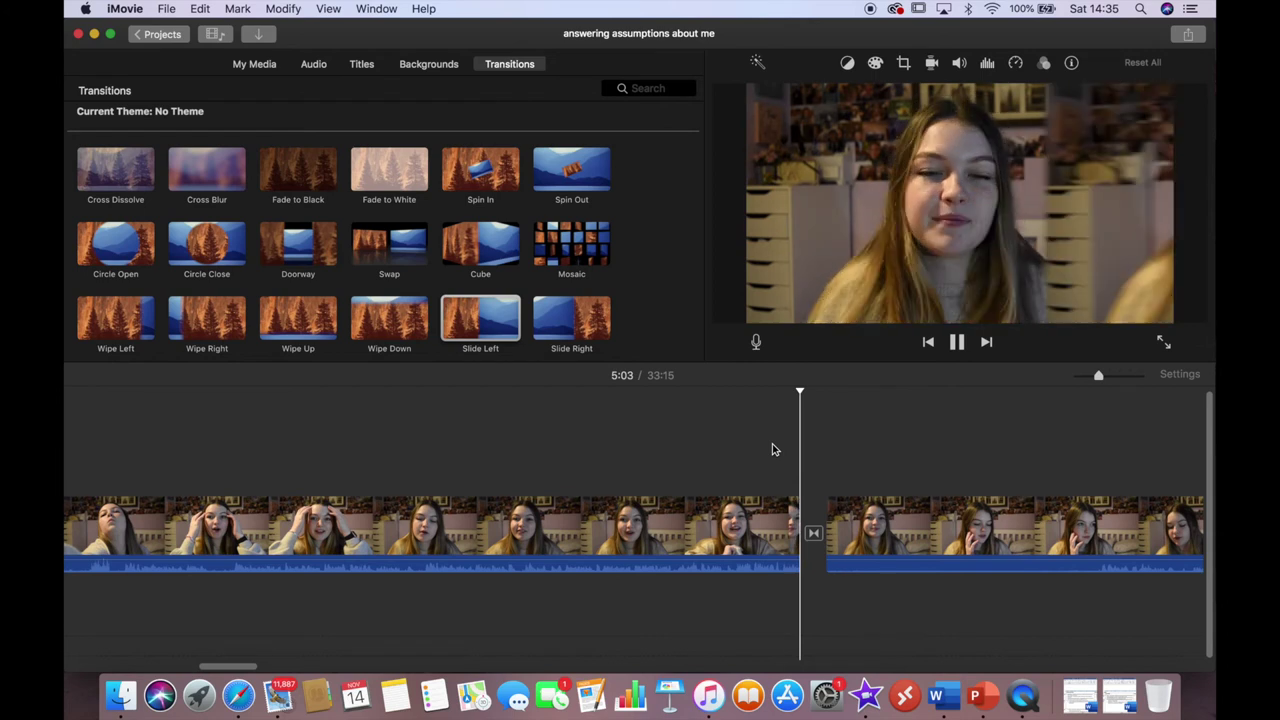
key(space)
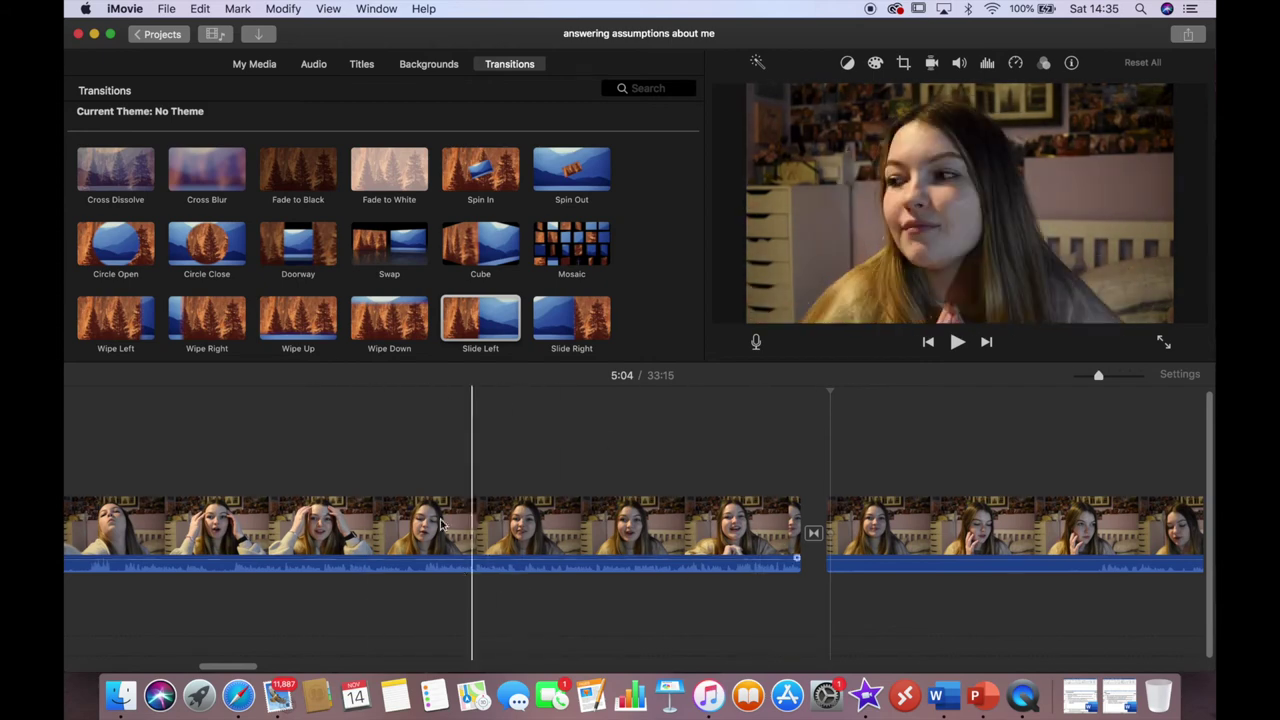
Return to the projects overview and show the options for the WHAT I GOT FOR MY 17TH BIRTHDAY project.
click(155, 35)
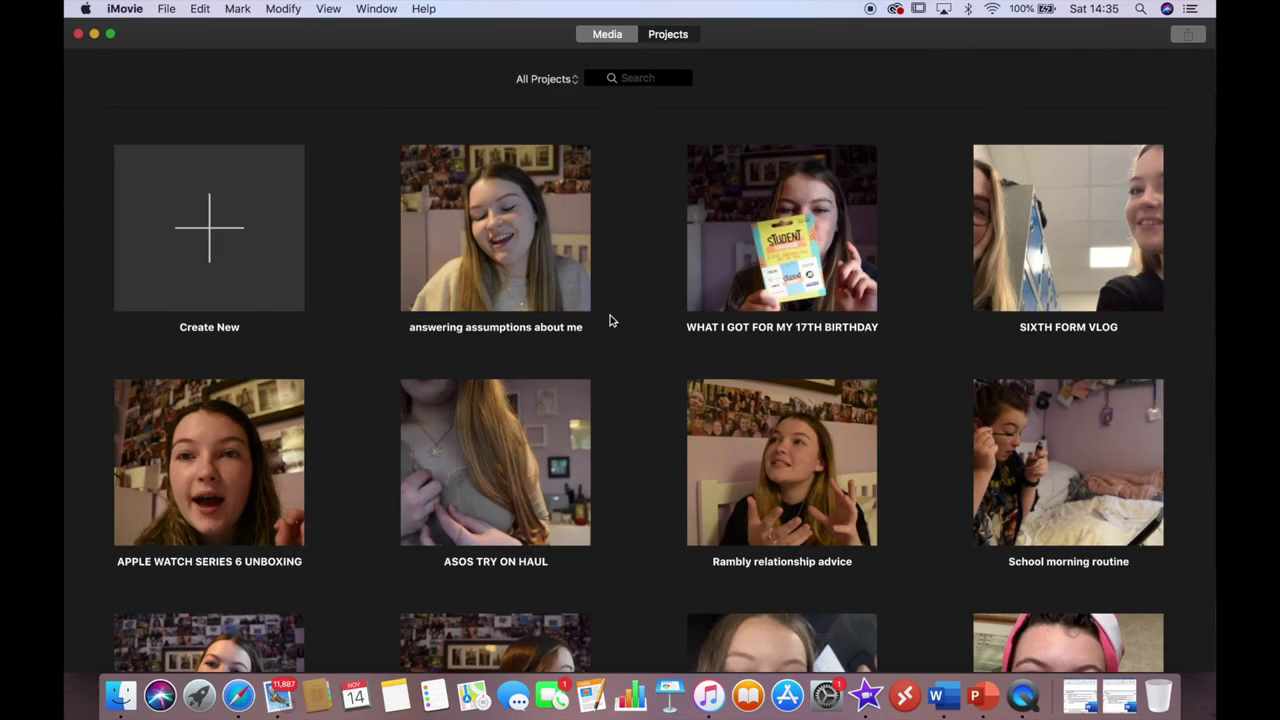
click(891, 327)
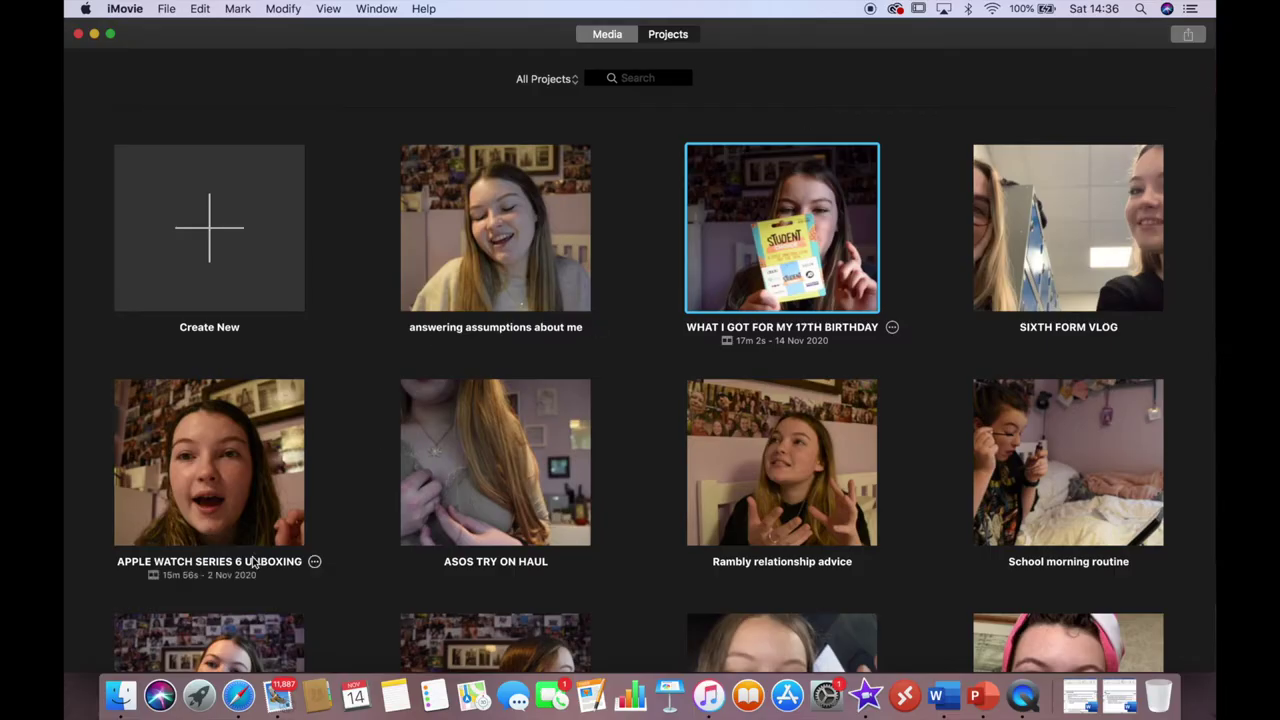
Switch to Safari and open the YouTube Studio channel dashboard.
click(240, 694)
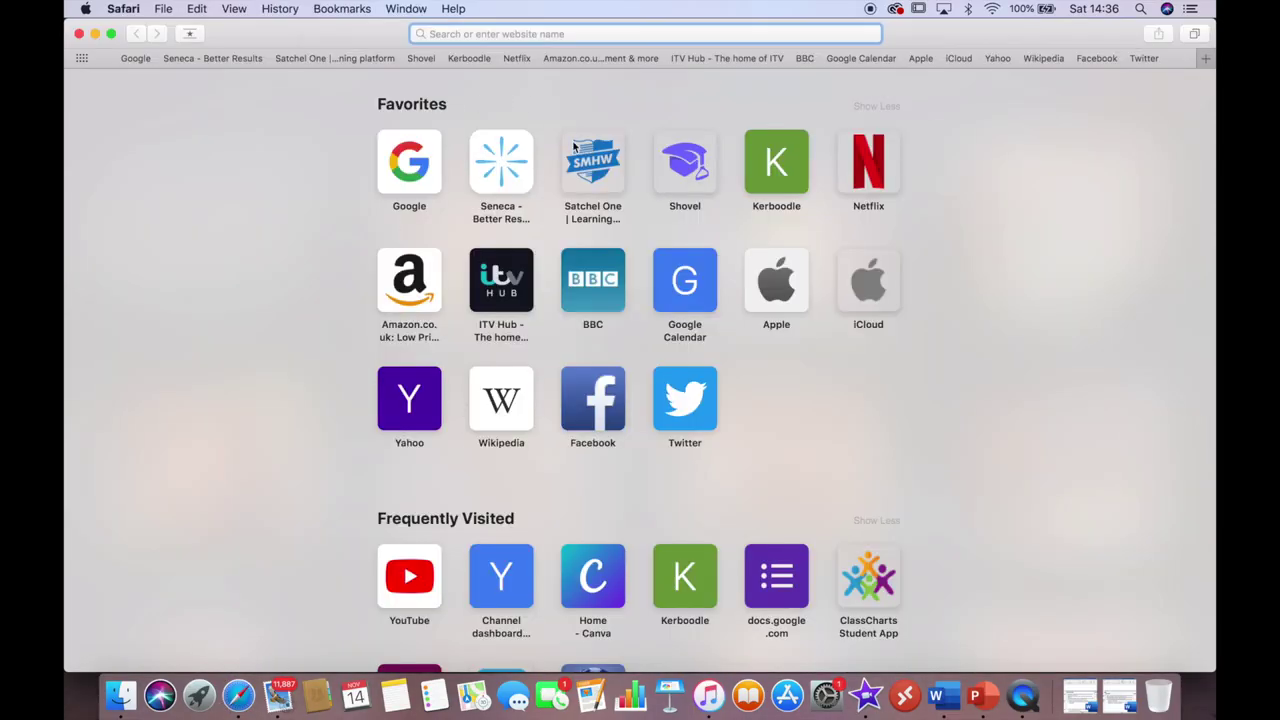
text(youtube.com — YouTube)
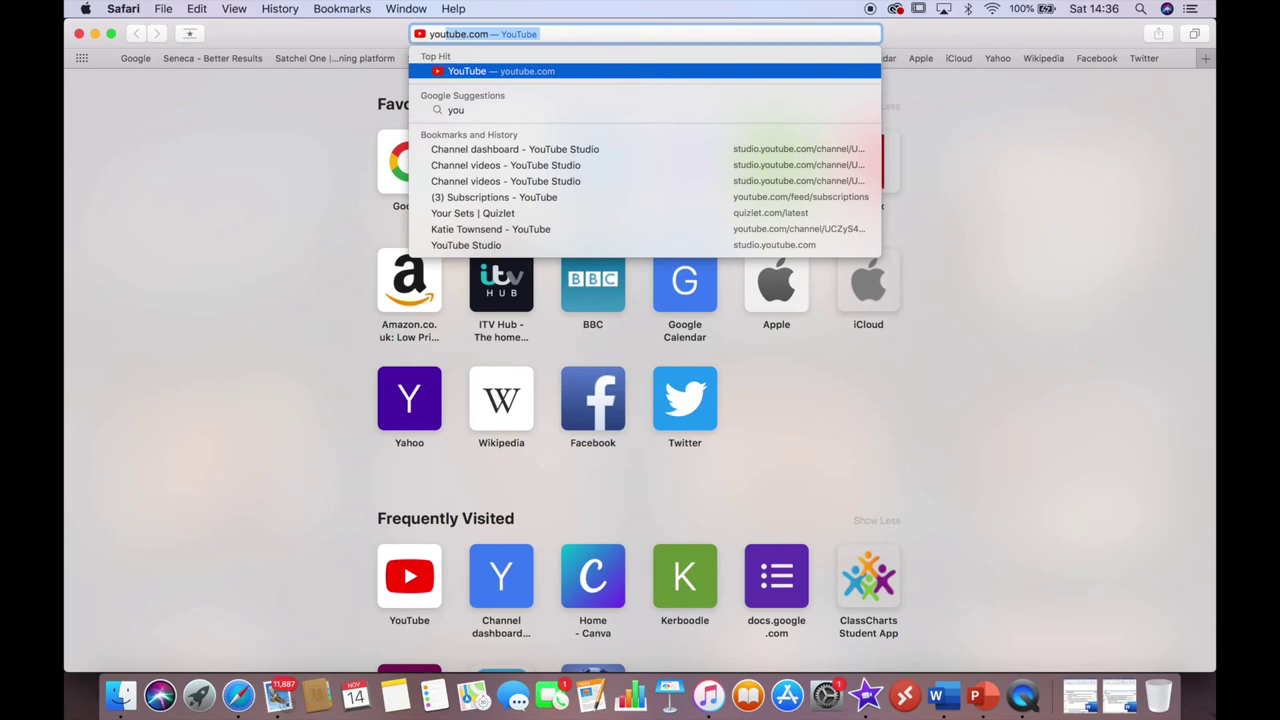
click(547, 149)
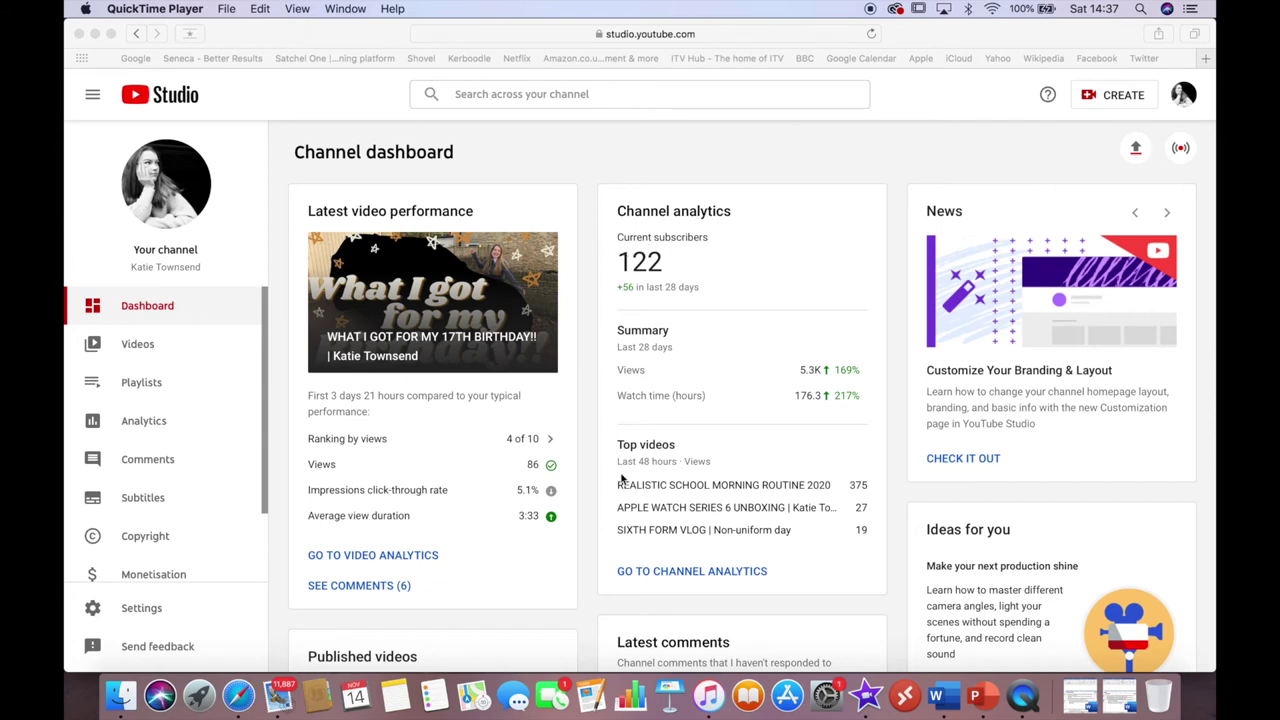
Open the channel's video list, start a new video upload and bring up the file chooser.
click(200, 343)
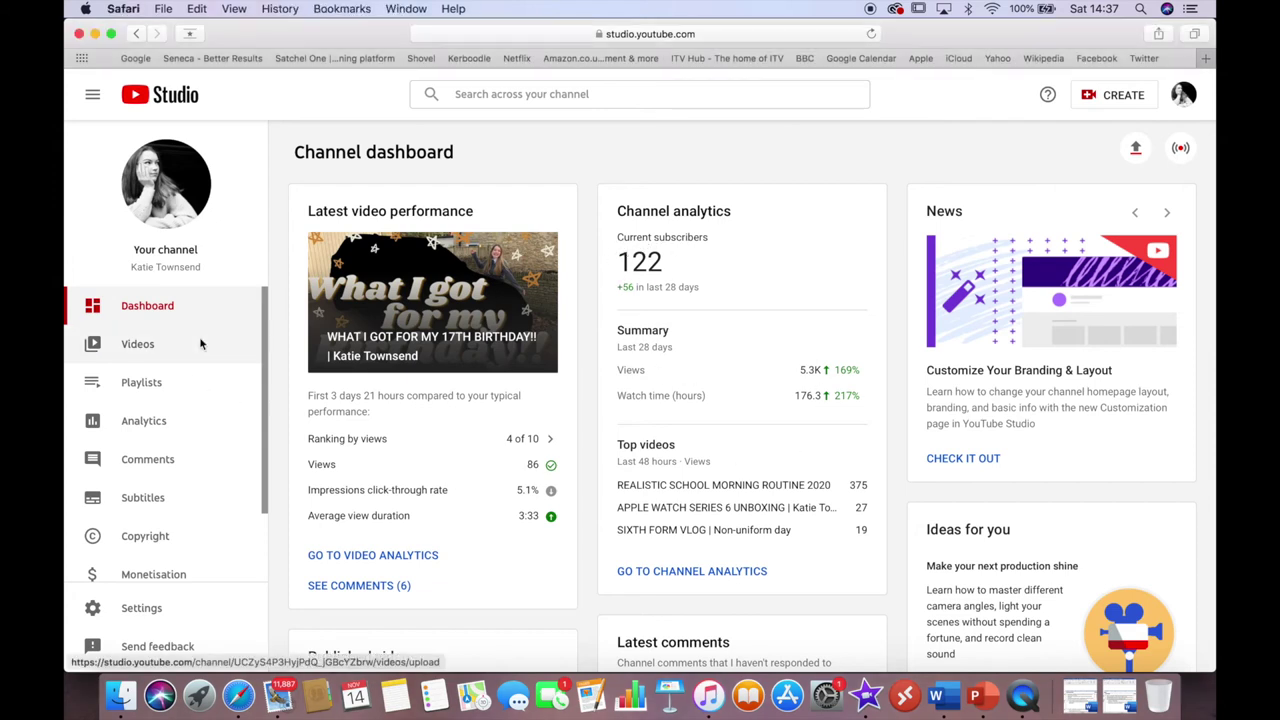
click(196, 344)
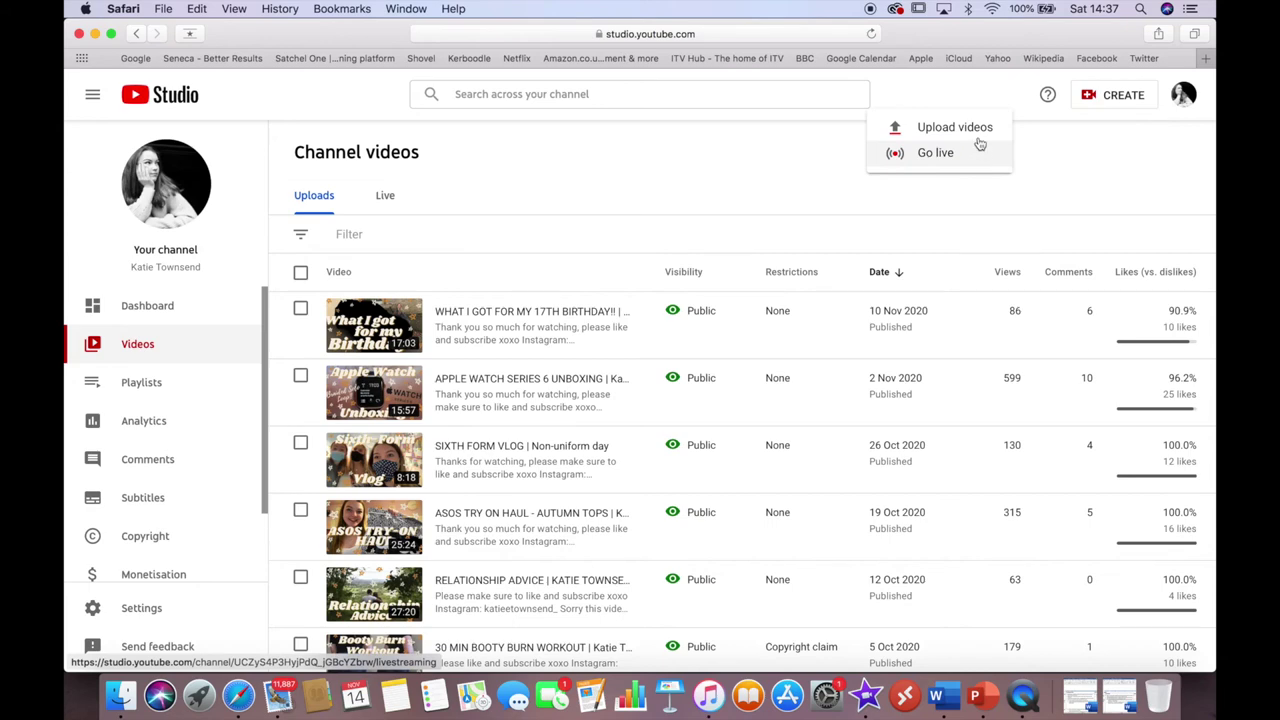
click(955, 128)
click(650, 469)
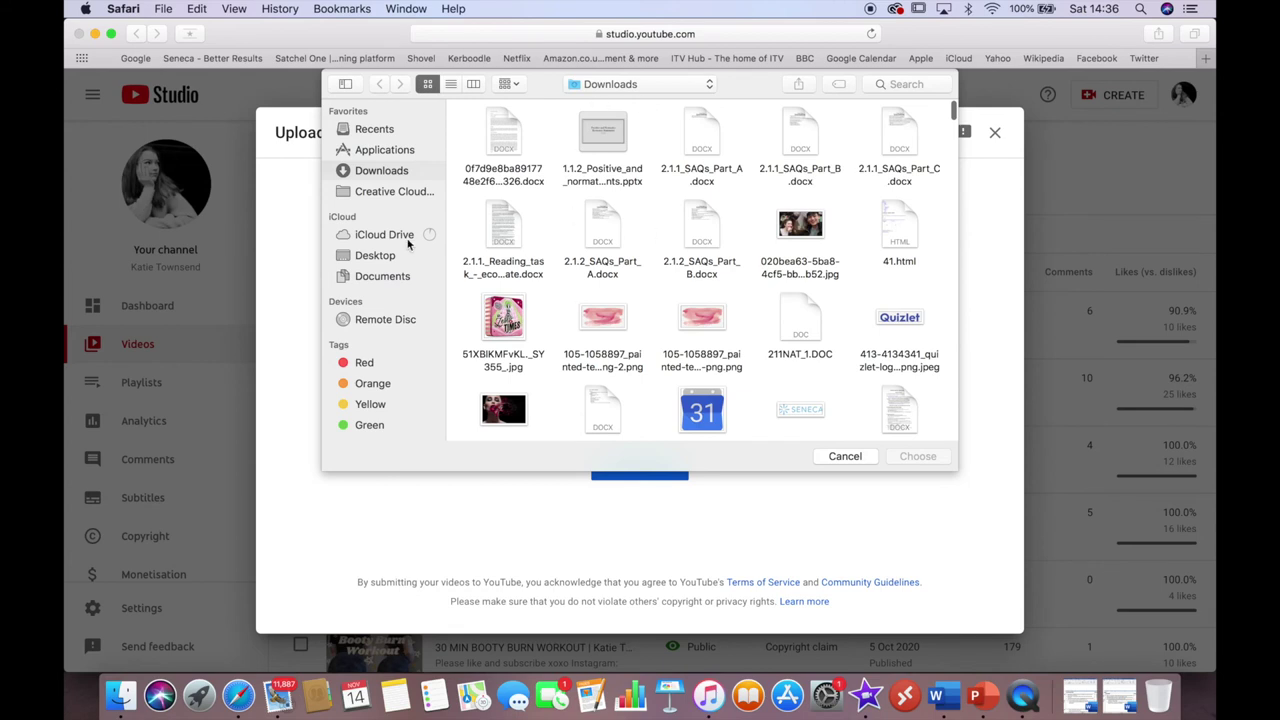
Choose the file video vlog 3 from the Desktop folder and start uploading it.
click(388, 256)
click(378, 277)
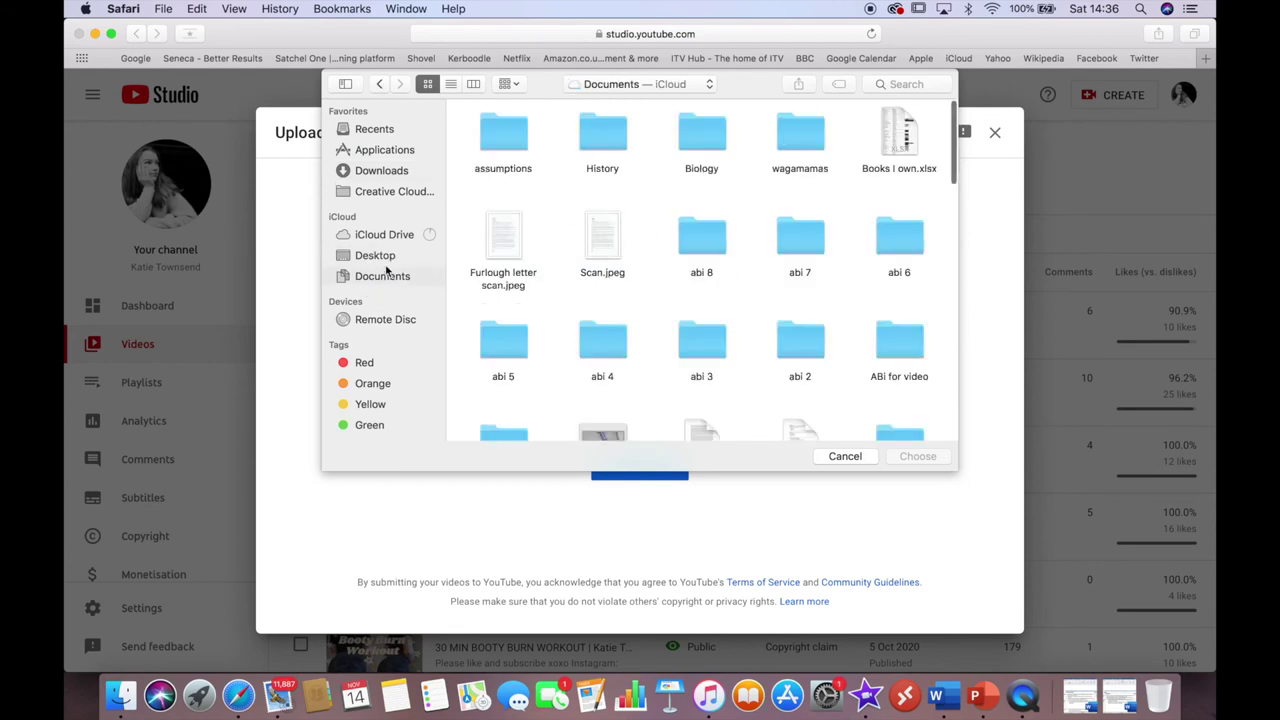
click(378, 255)
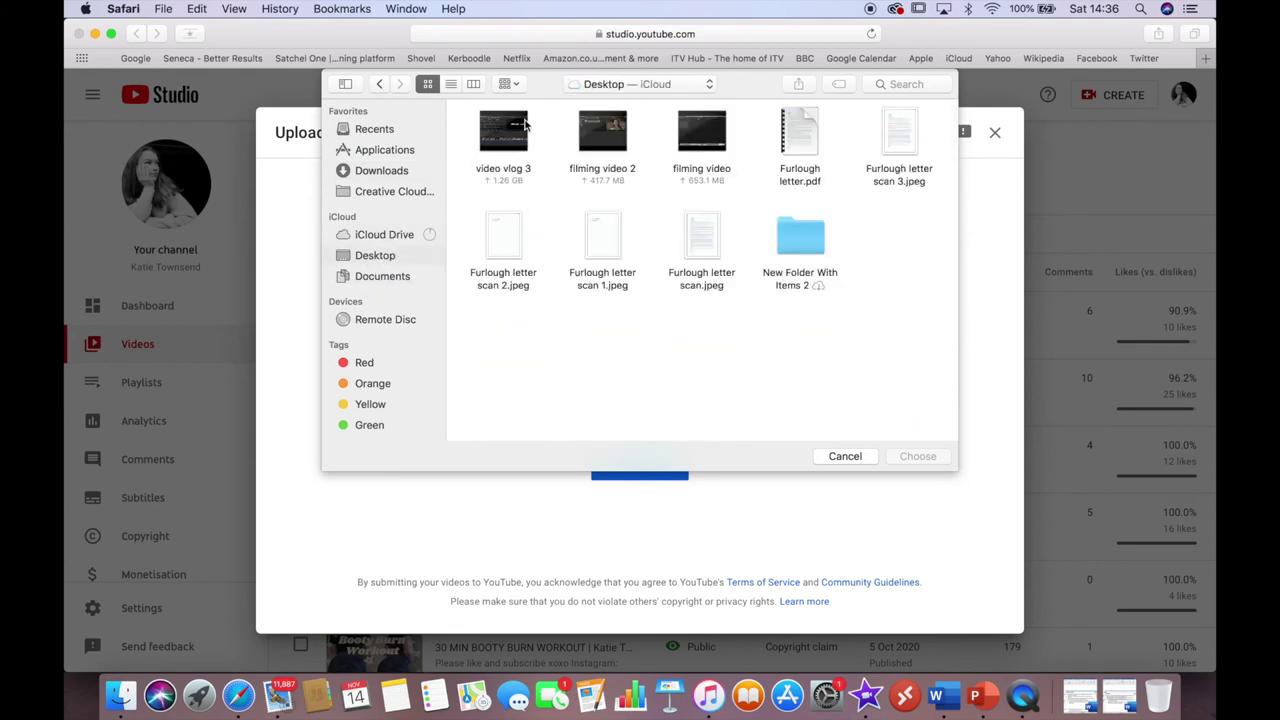
click(521, 138)
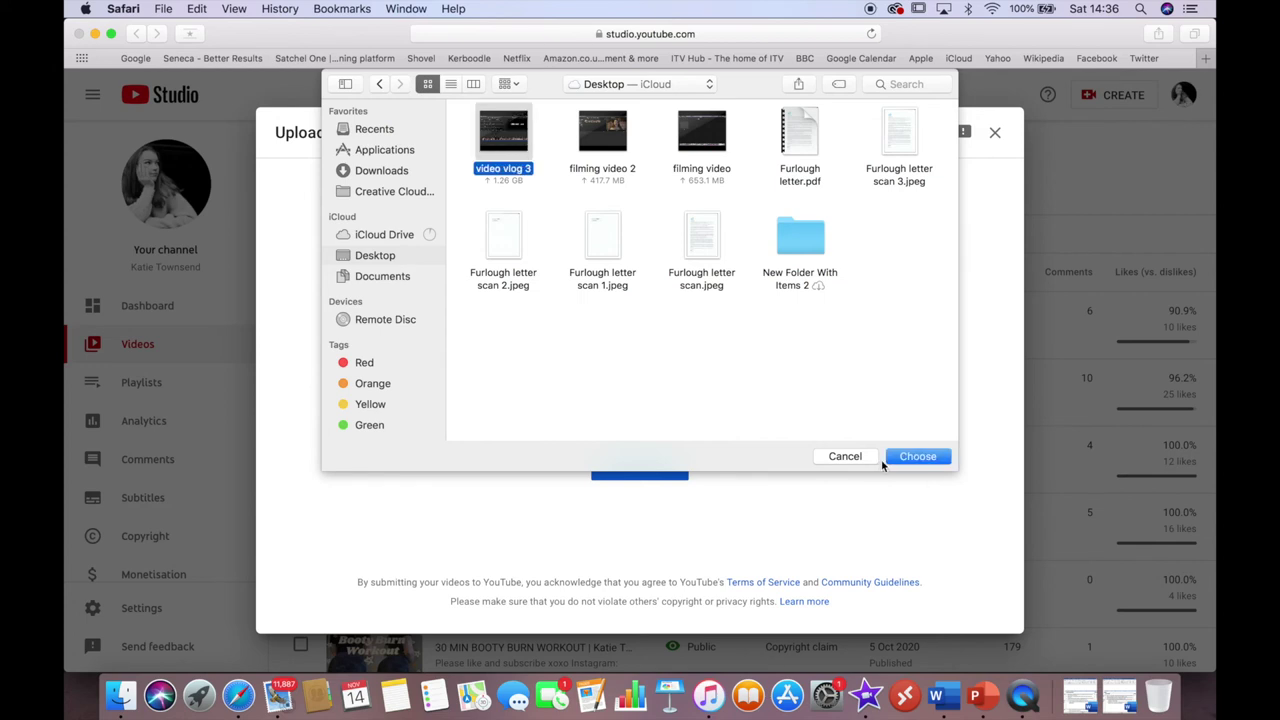
click(858, 456)
click(680, 460)
click(505, 140)
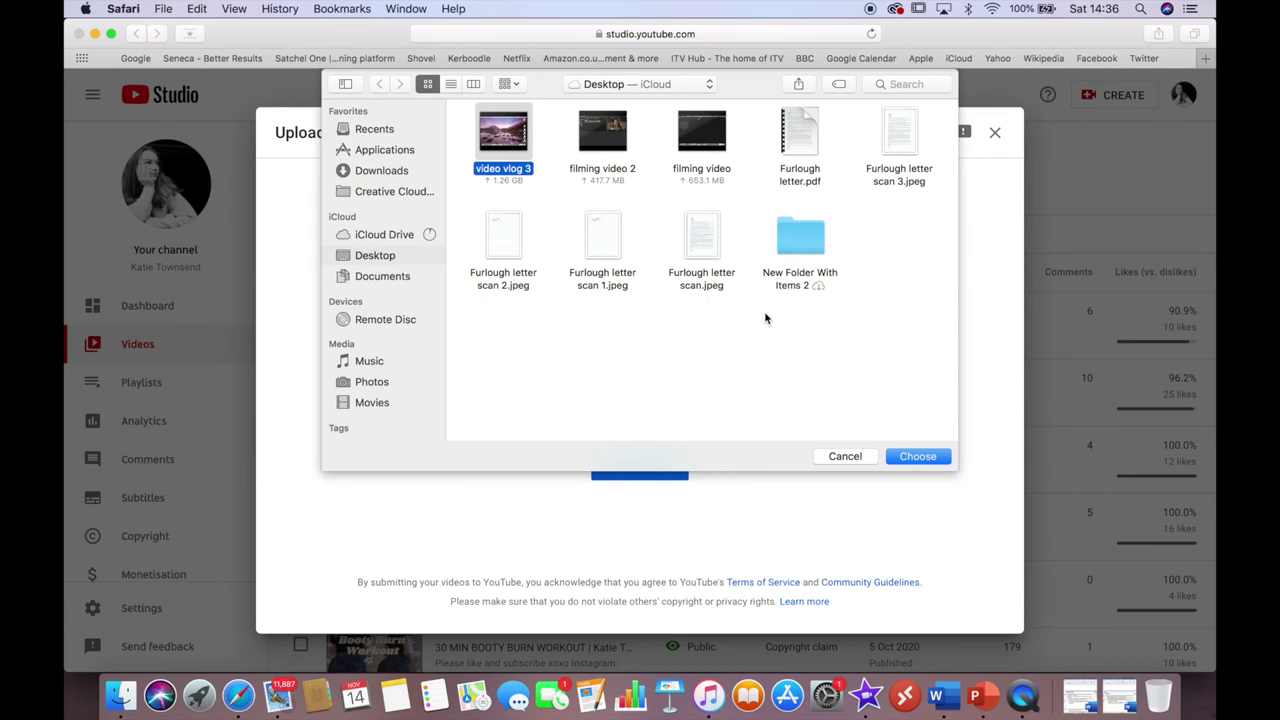
key(Return)
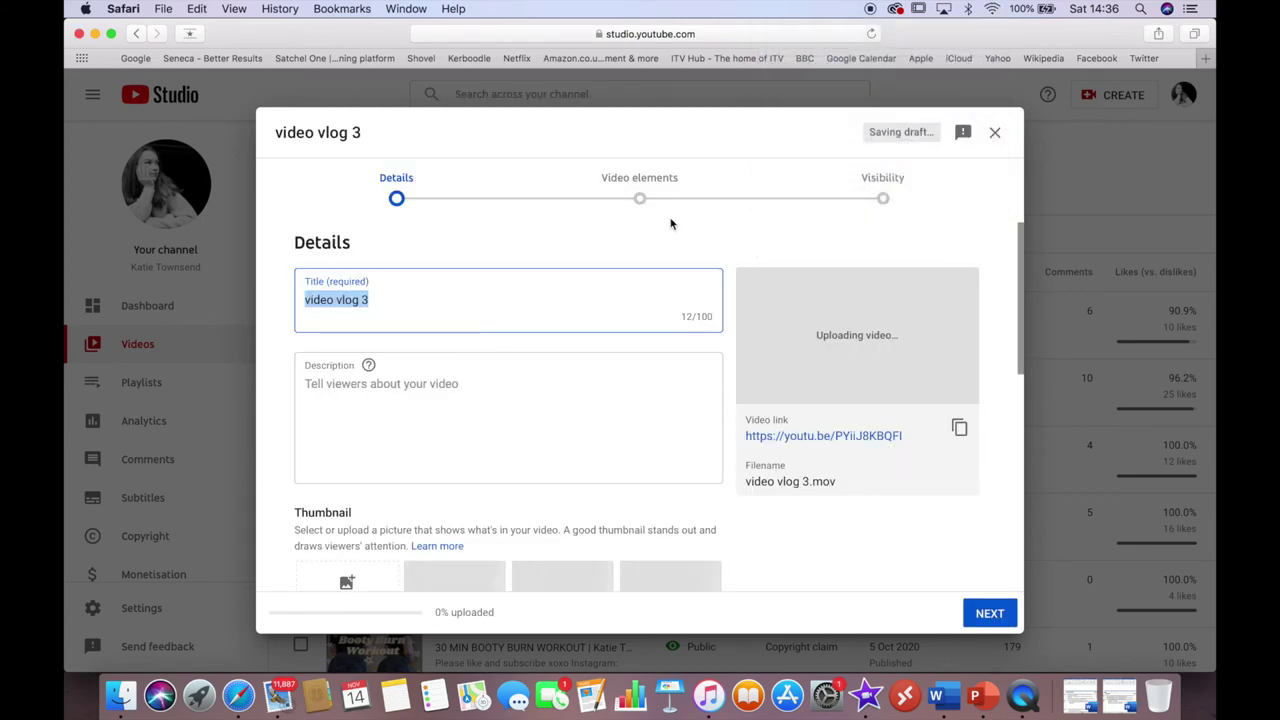
Look through the upload's details, including thumbnail, playlists, audience, the expanded age restriction, and the extra options for tags, language and licence.
scroll(584, 317, down, 1)
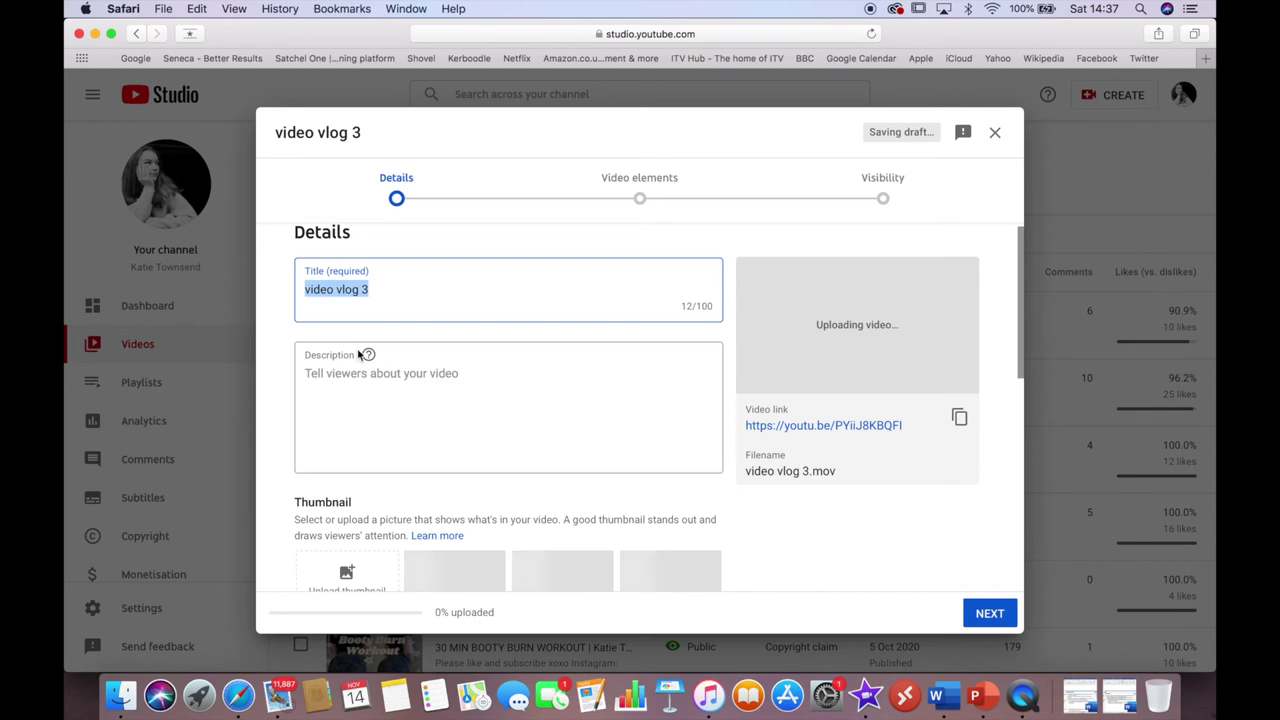
scroll(350, 340, down, 5)
scroll(347, 370, down, 1)
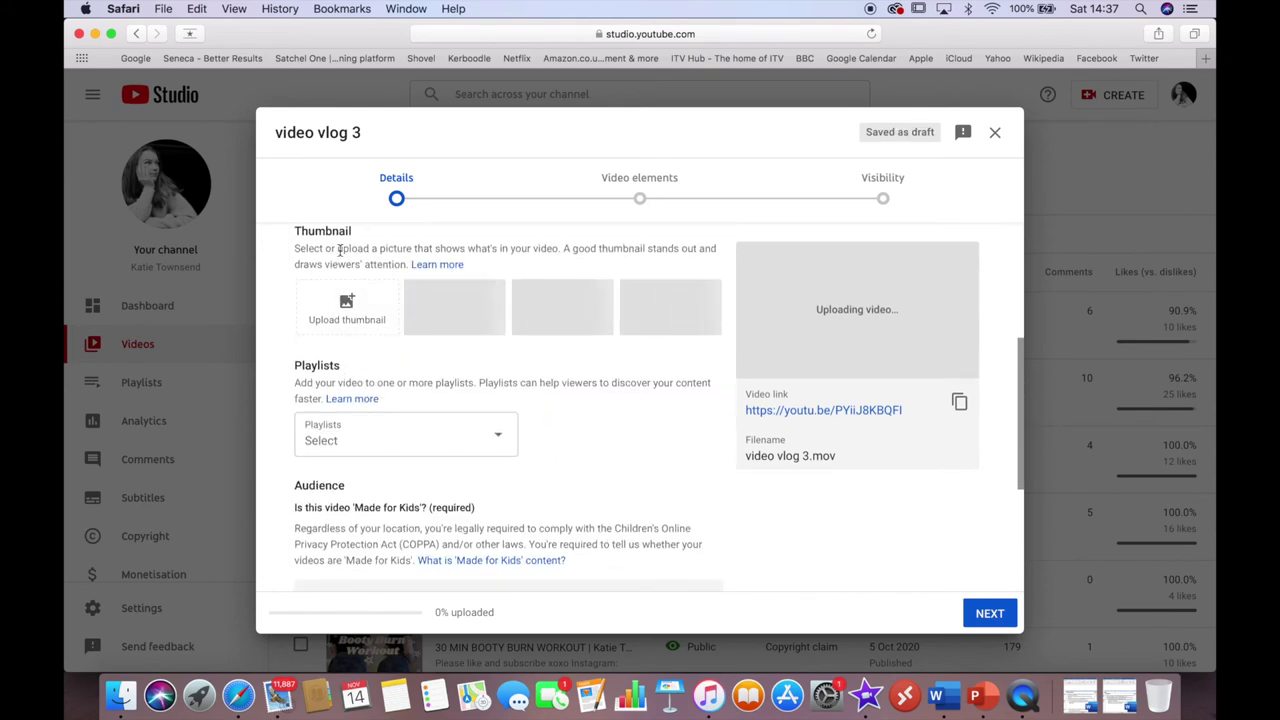
scroll(342, 318, down, 5)
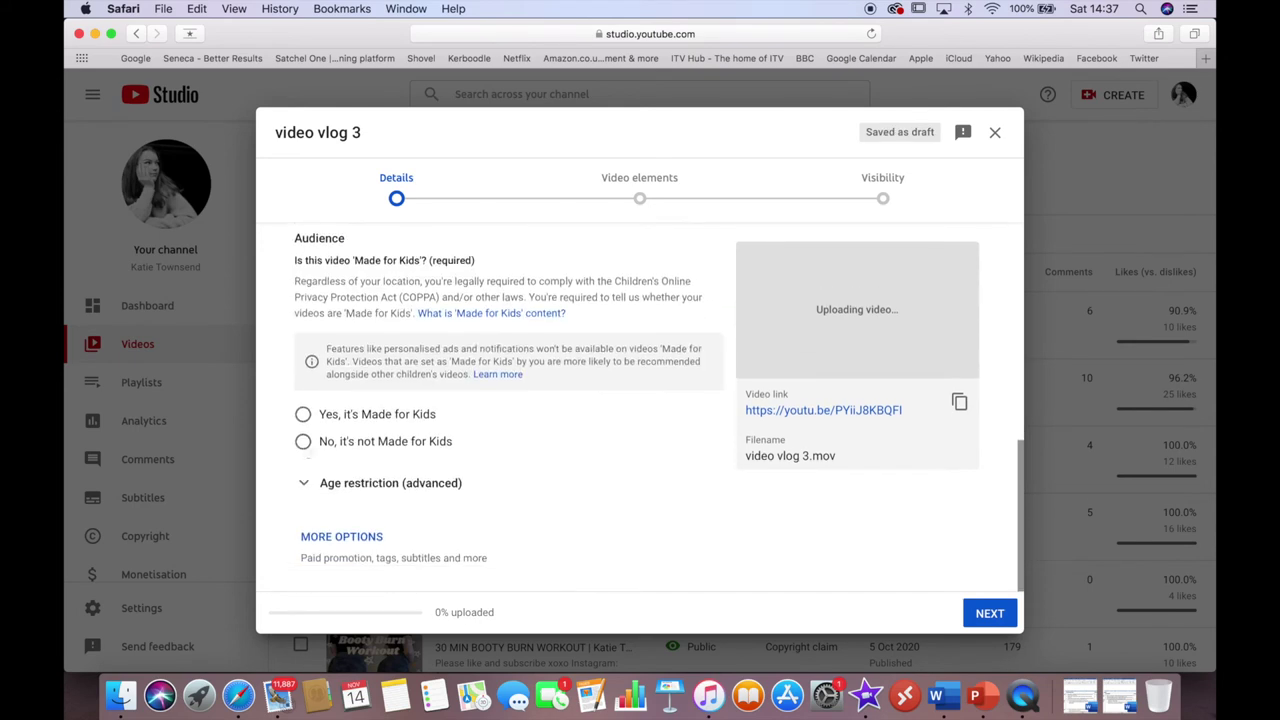
click(318, 490)
scroll(318, 505, down, 3)
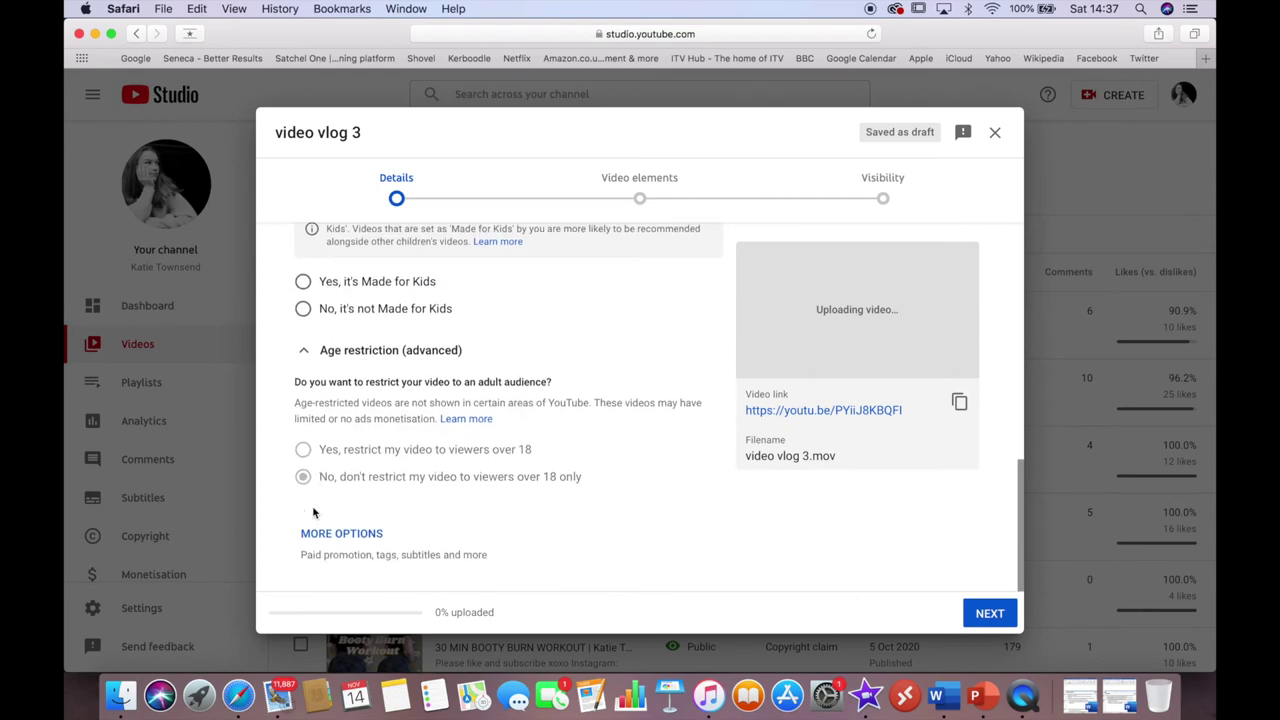
click(340, 538)
scroll(325, 540, down, 10)
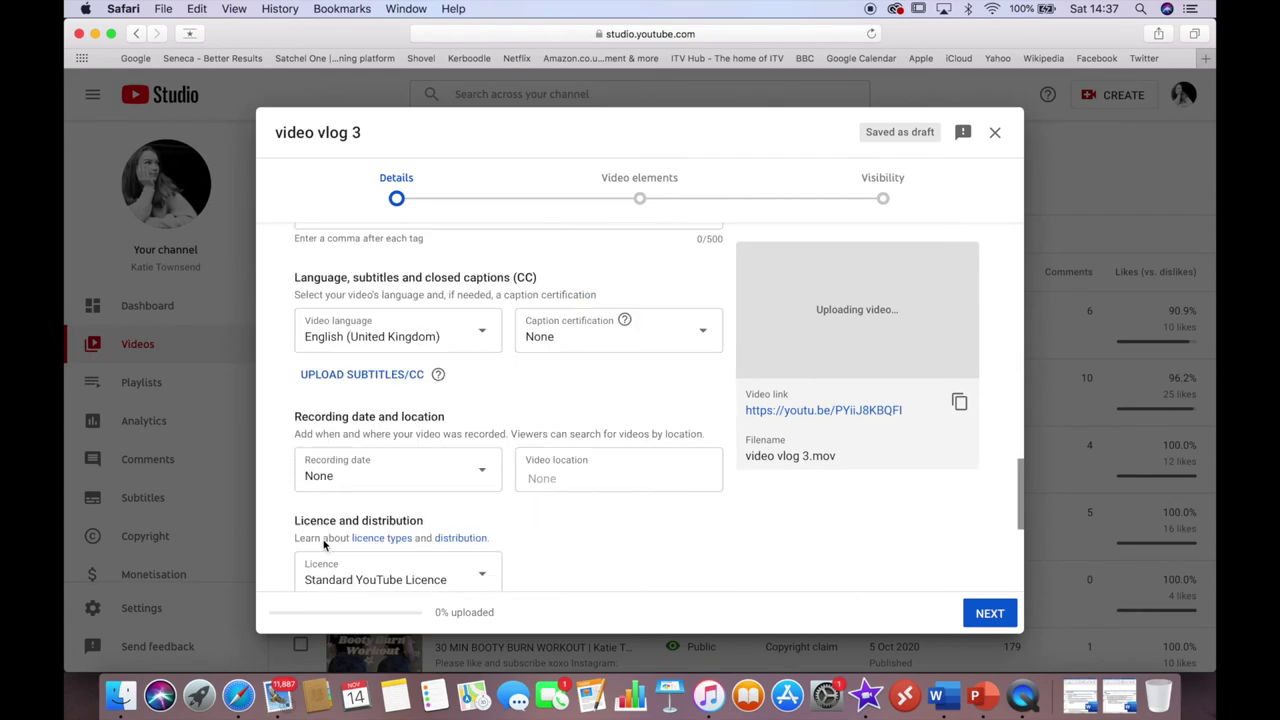
scroll(316, 302, up, 6)
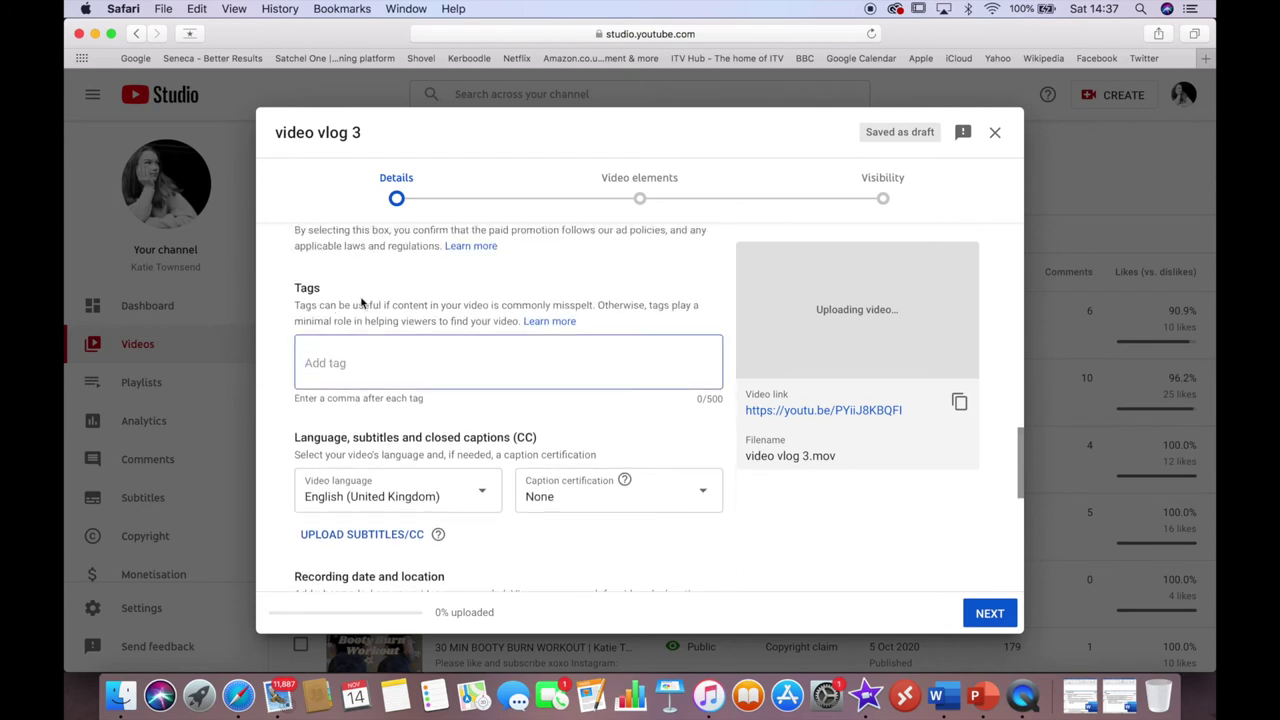
Mark the video as not Made for Kids and go on past the video elements to the visibility settings.
click(640, 177)
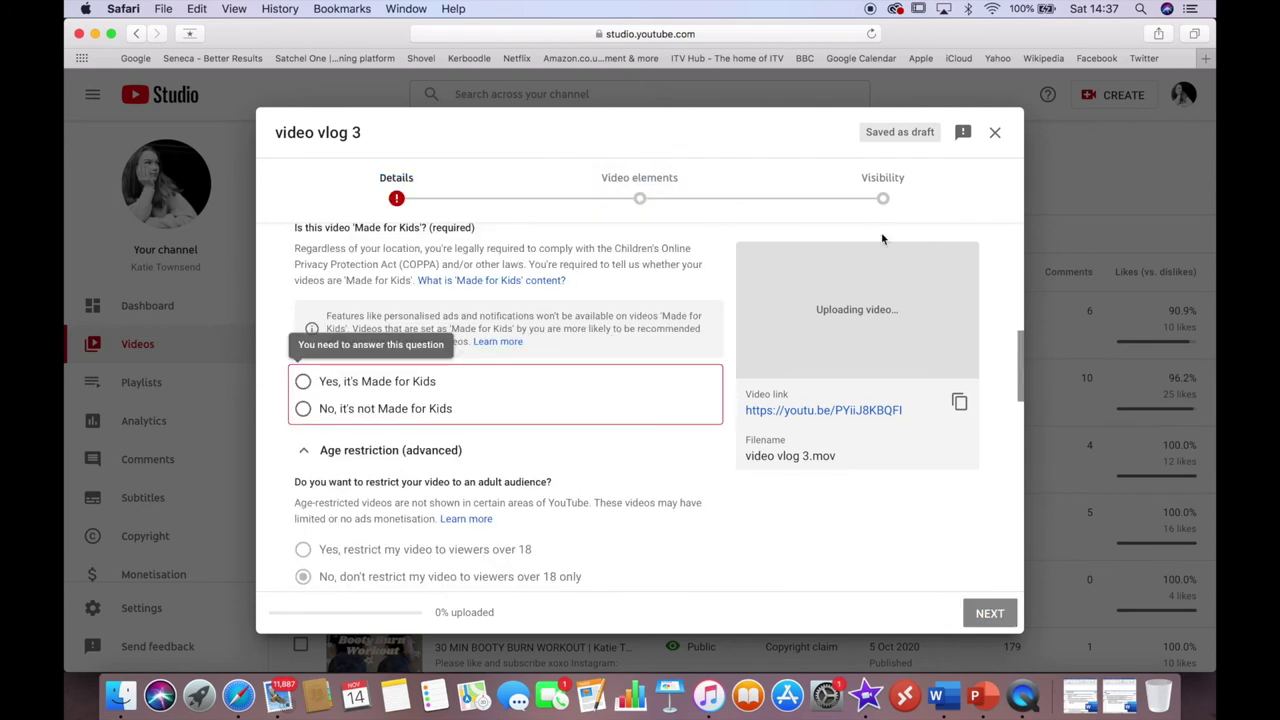
click(325, 411)
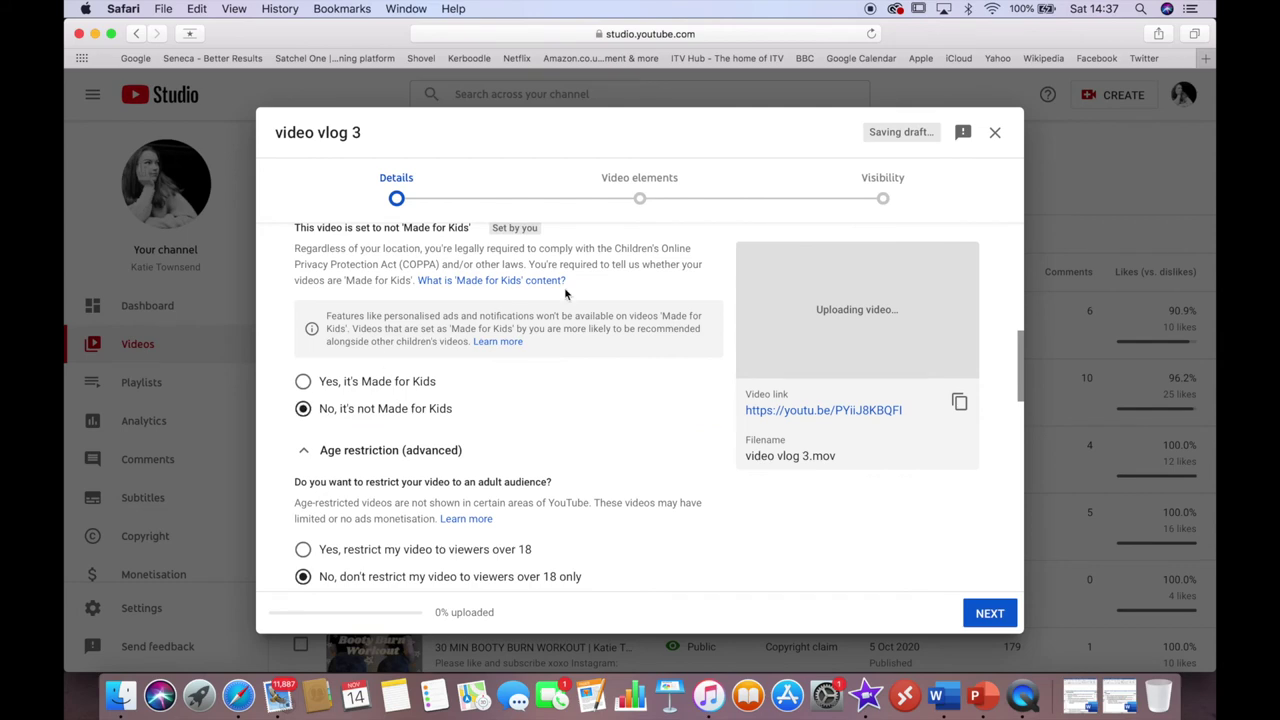
click(652, 216)
click(884, 198)
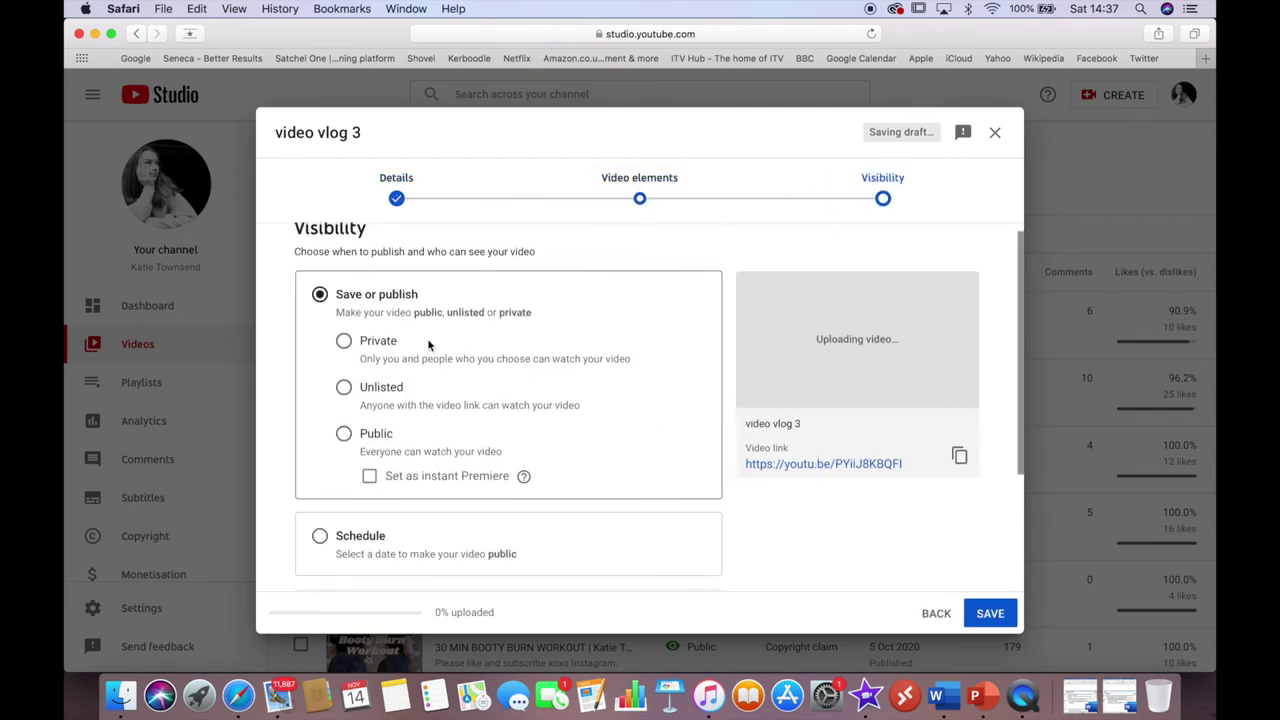
Schedule the video to go public on 15 Nov 2020 at 00:00.
scroll(311, 553, down, 1)
click(318, 508)
scroll(315, 506, down, 2)
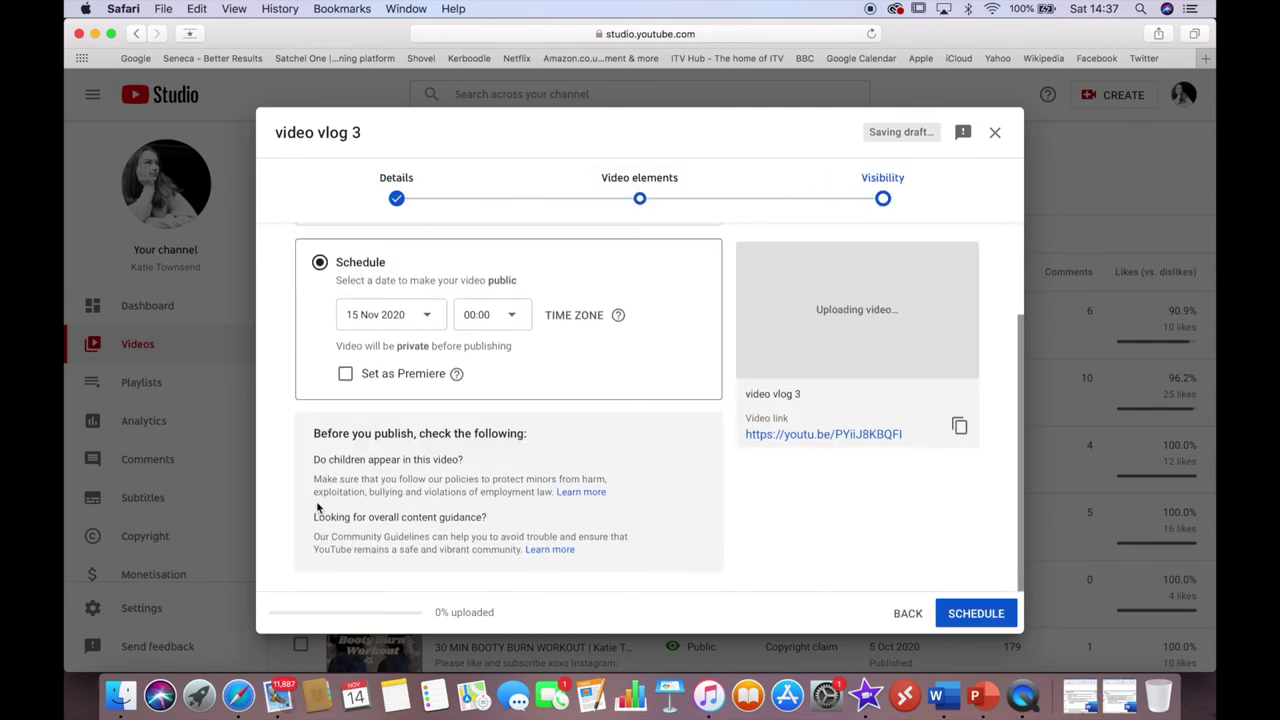
click(970, 625)
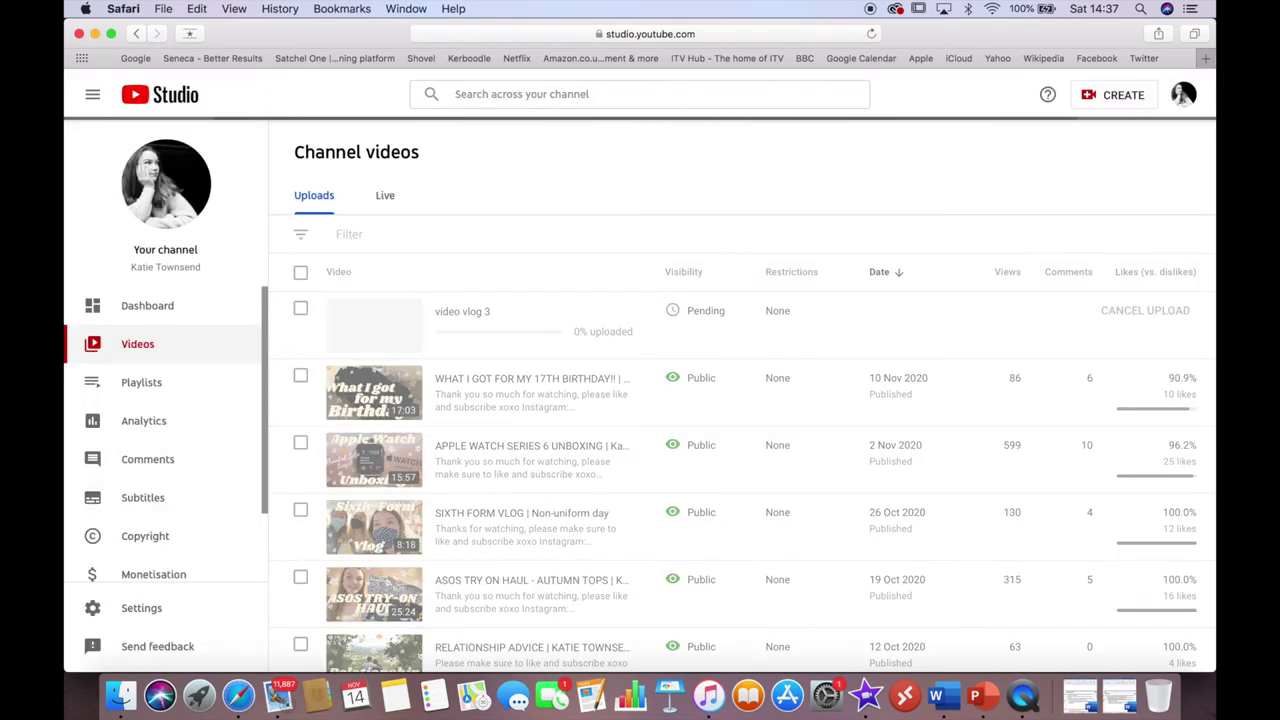
Open Canva in a new browser tab, open the School Morning Routine thumbnail design and view its second page.
key(super+t)
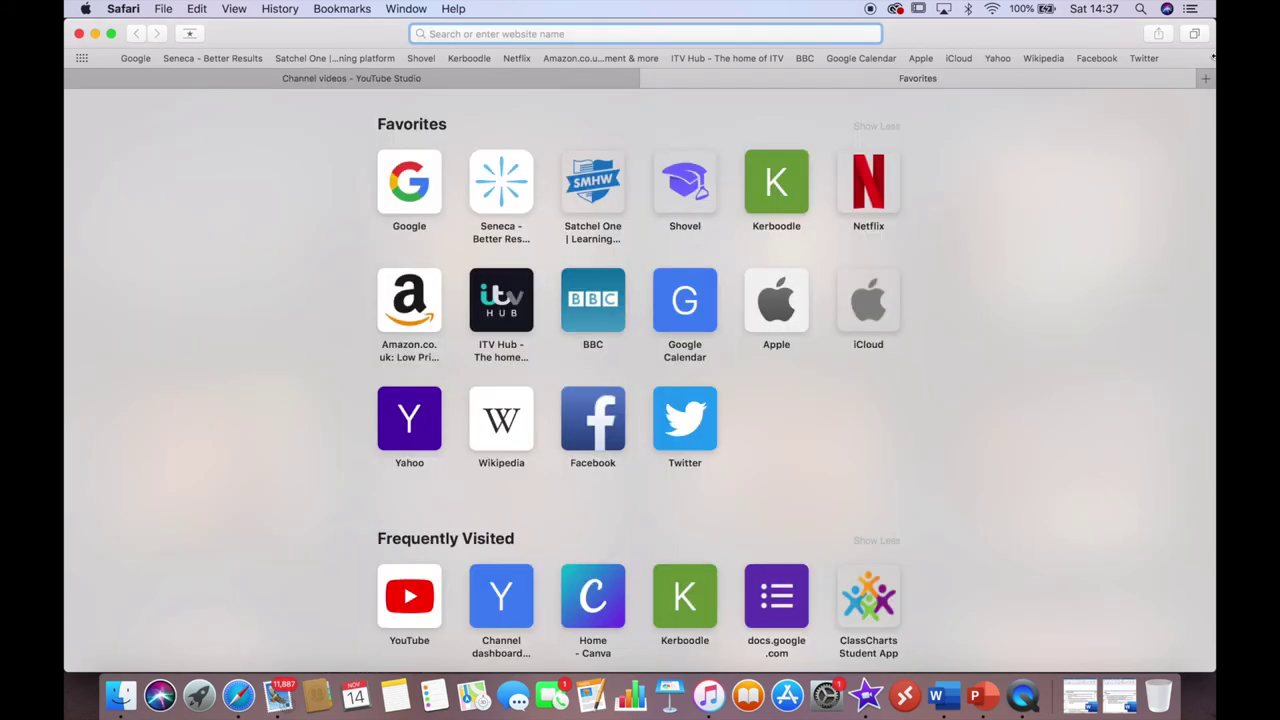
text(canva)
key(Return)
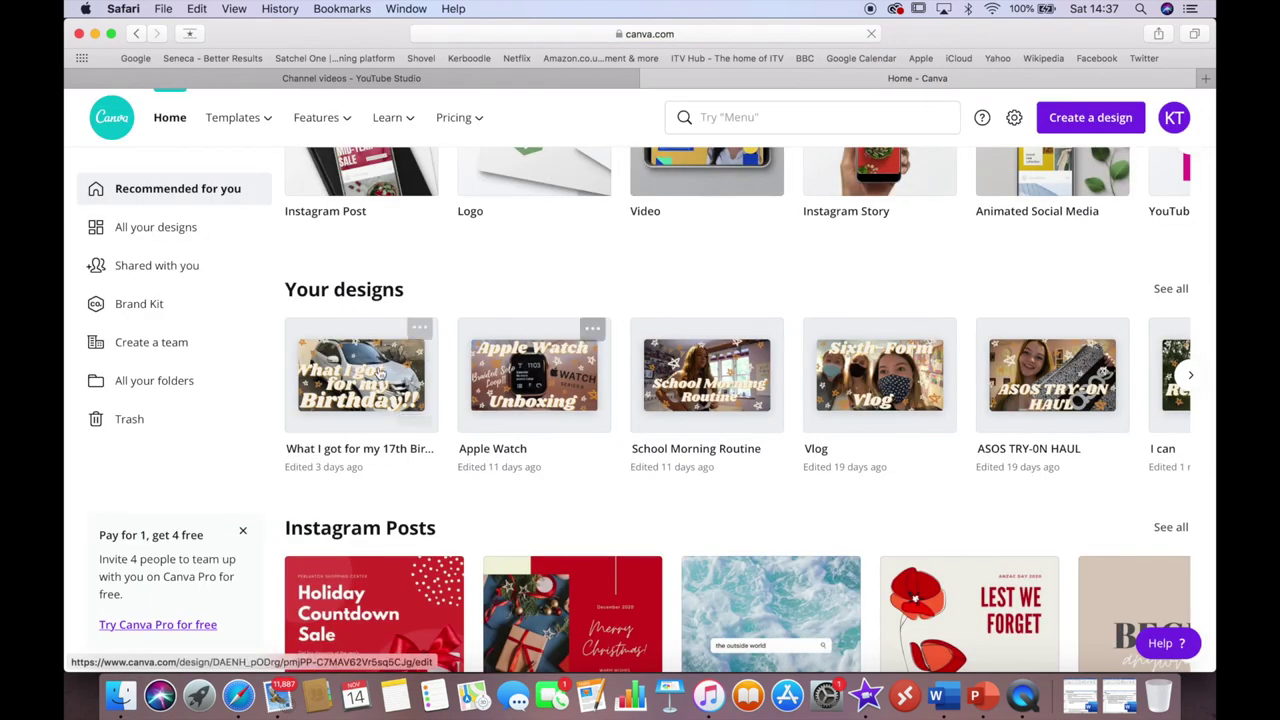
click(727, 373)
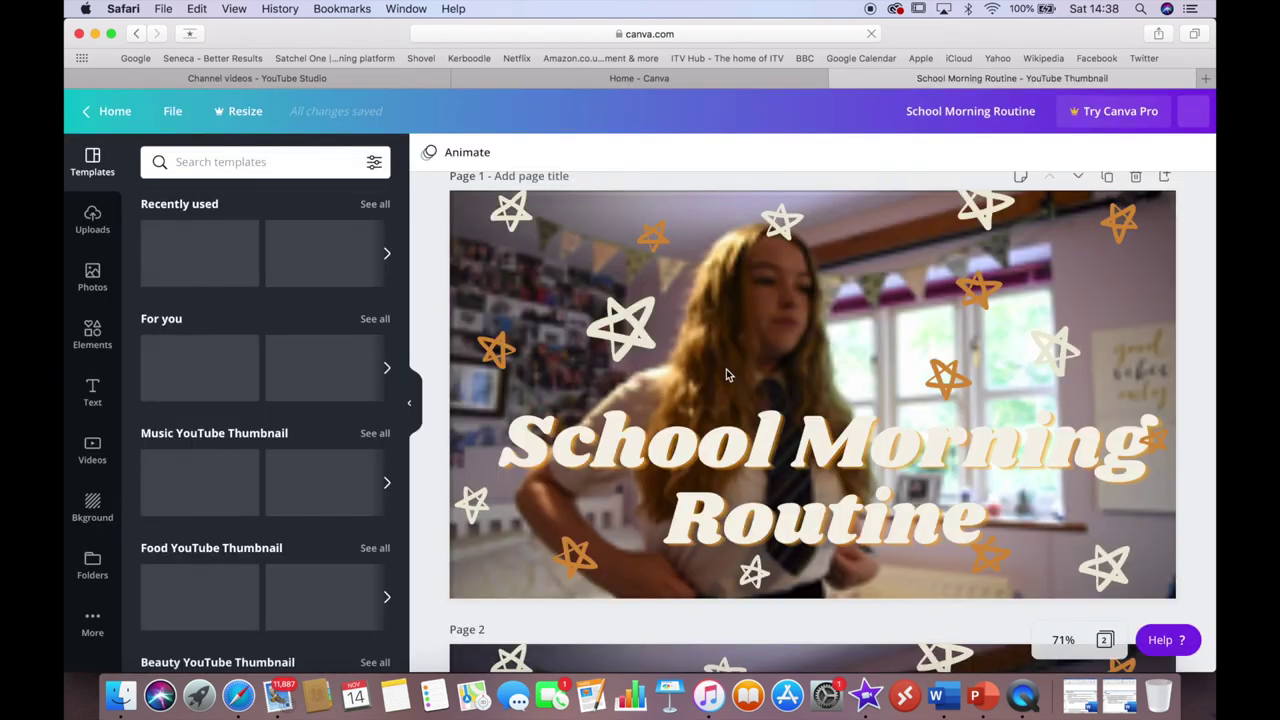
scroll(726, 369, down, 5)
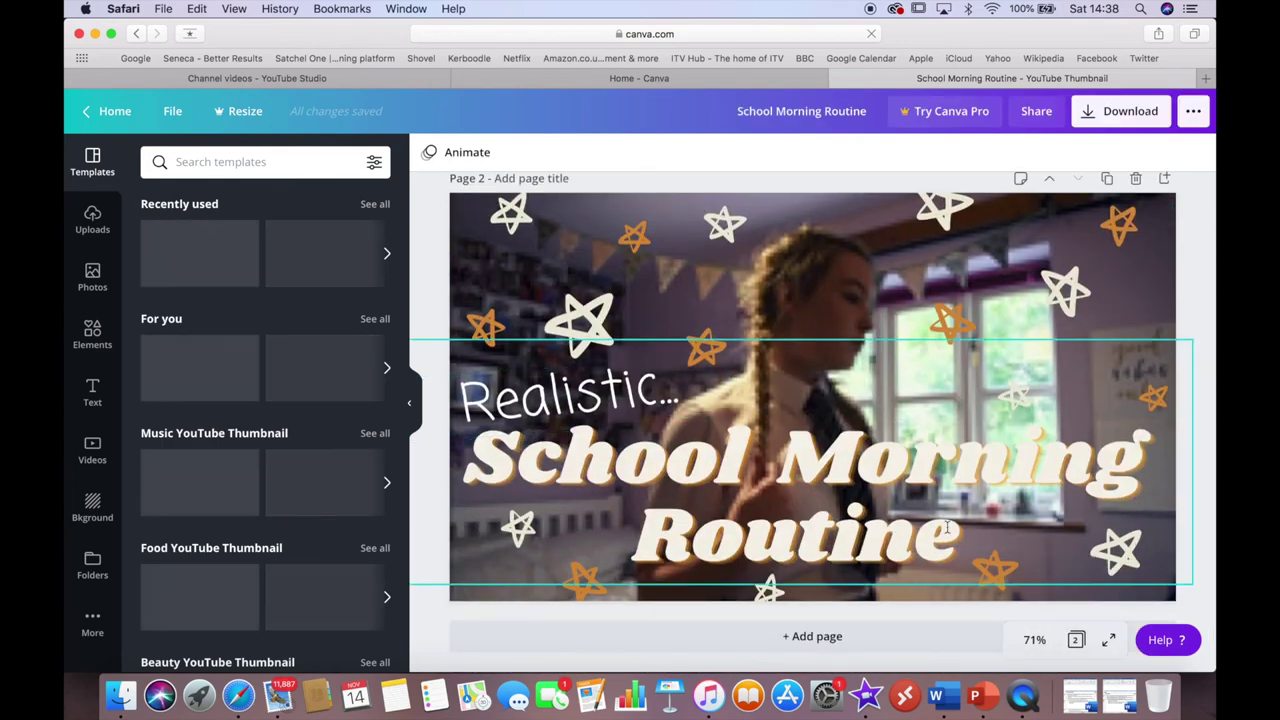
Browse Canva's uploaded images, thumbnail templates and text options for the design.
click(95, 220)
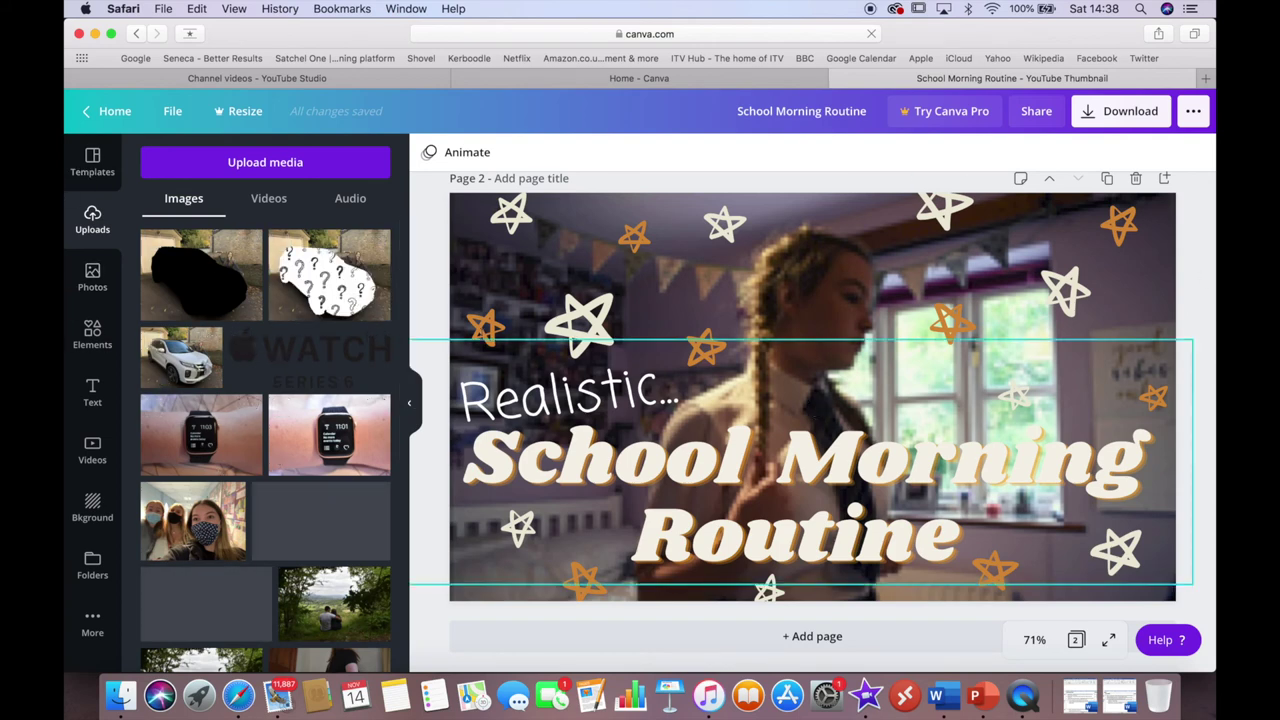
click(92, 162)
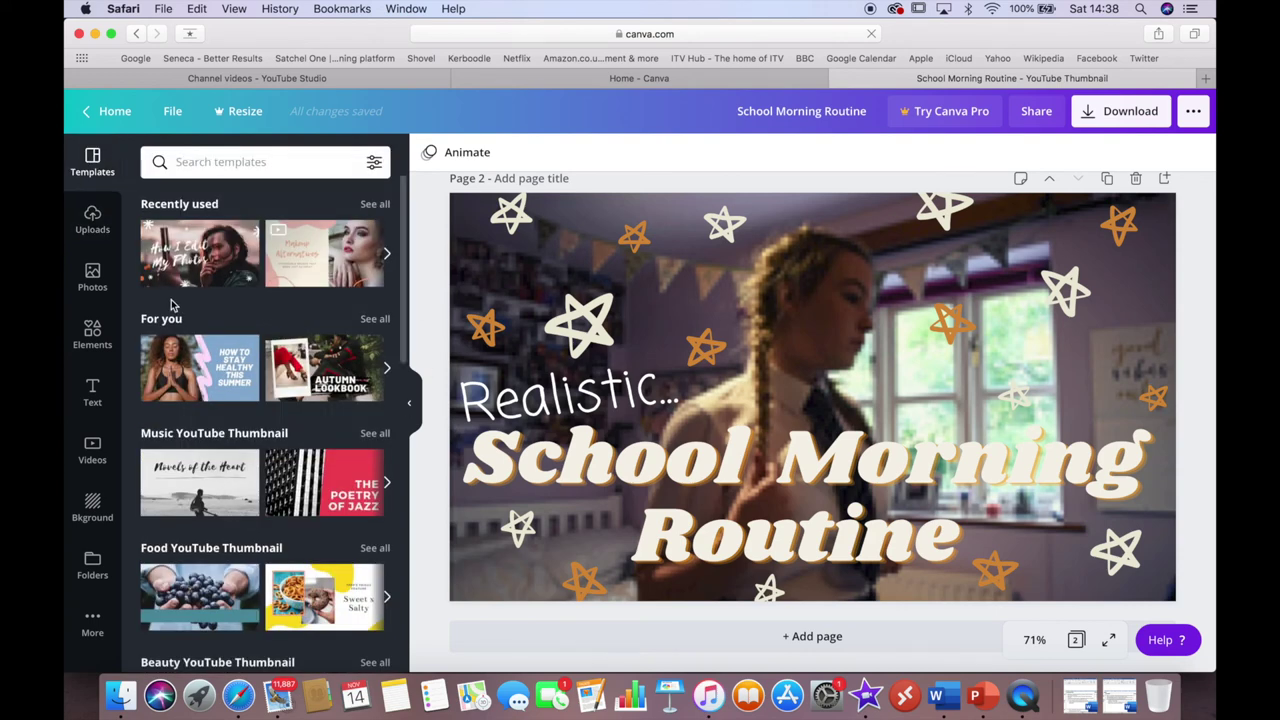
click(92, 395)
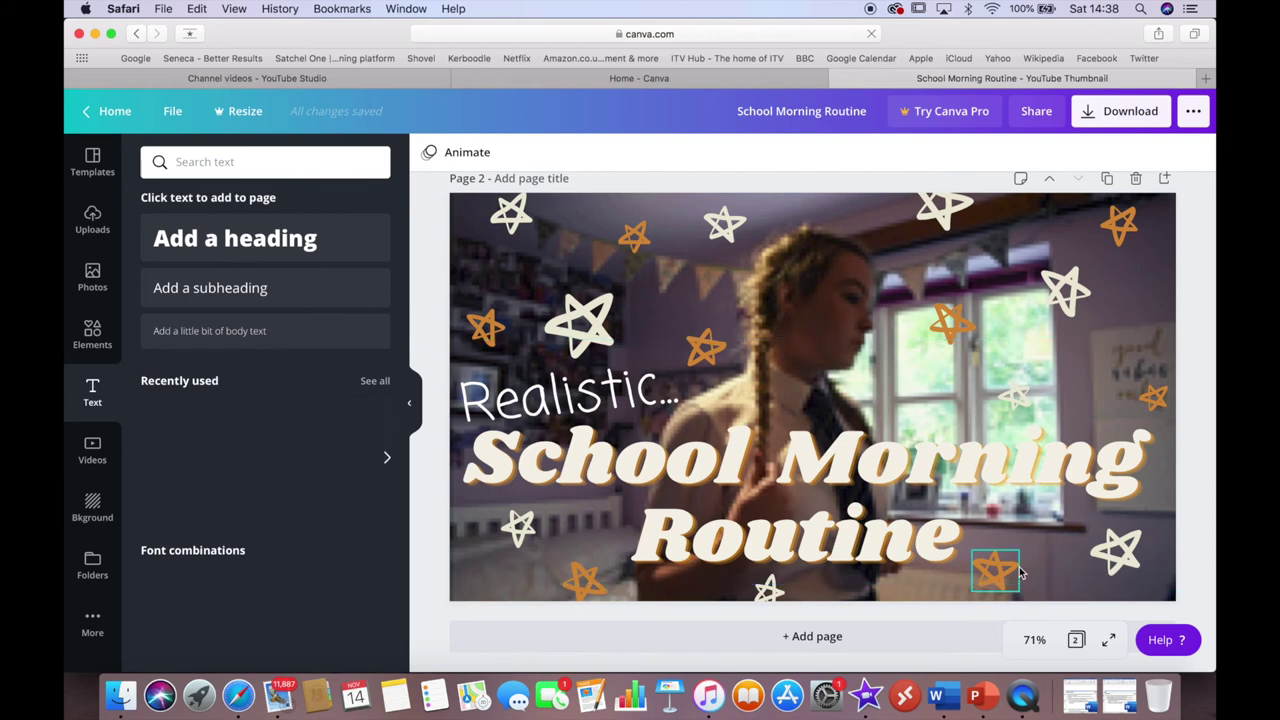
Return to YouTube Studio, close the browser window, and switch to iMovie's media library in the answering assumptions about me project.
click(373, 78)
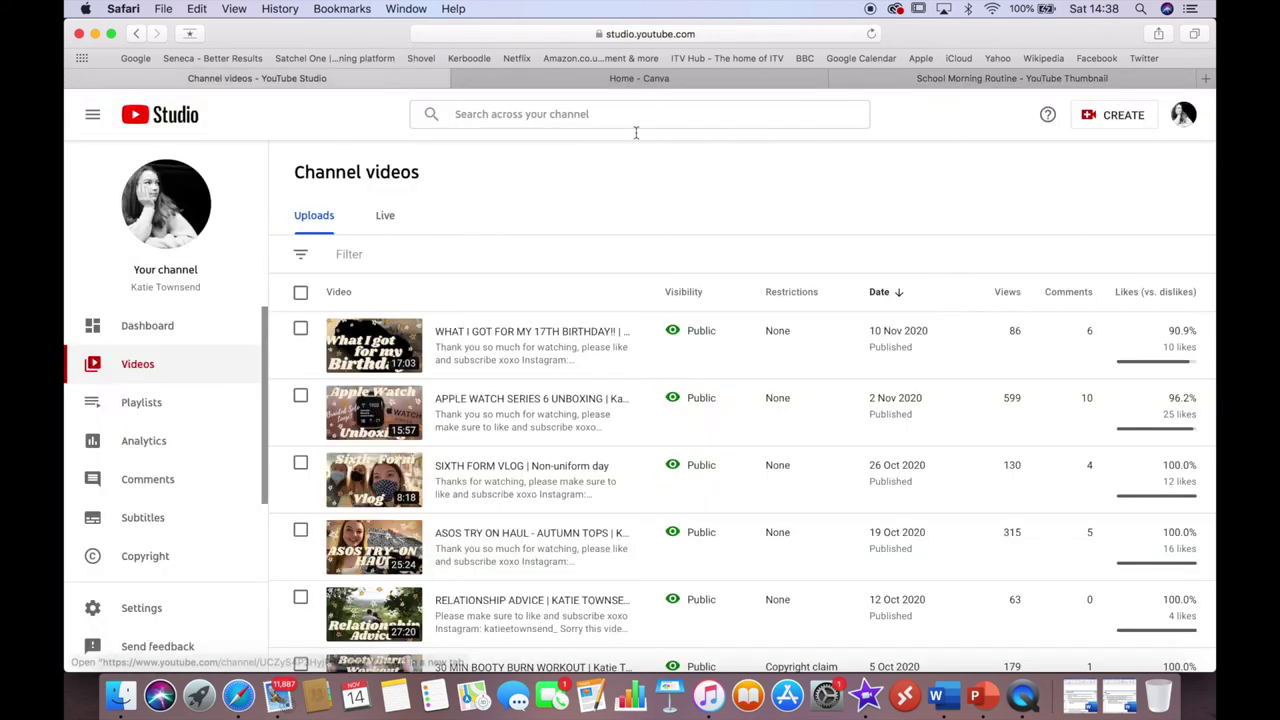
click(79, 36)
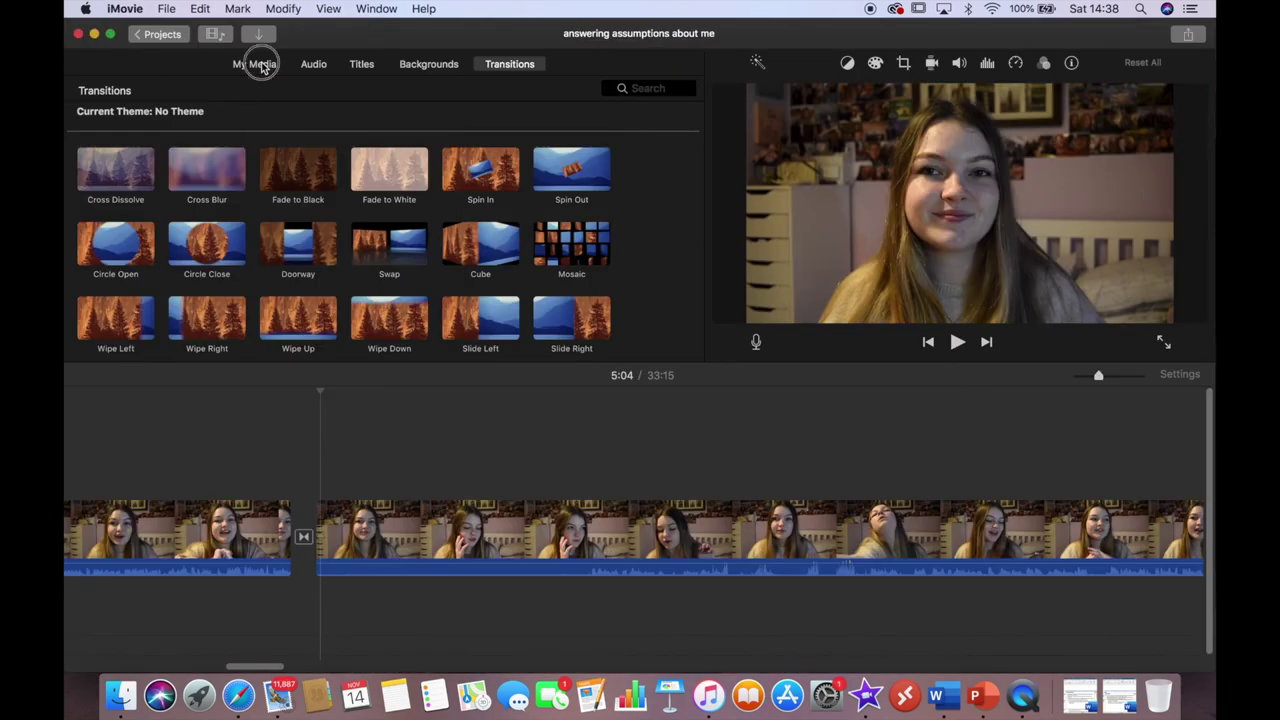
click(254, 63)
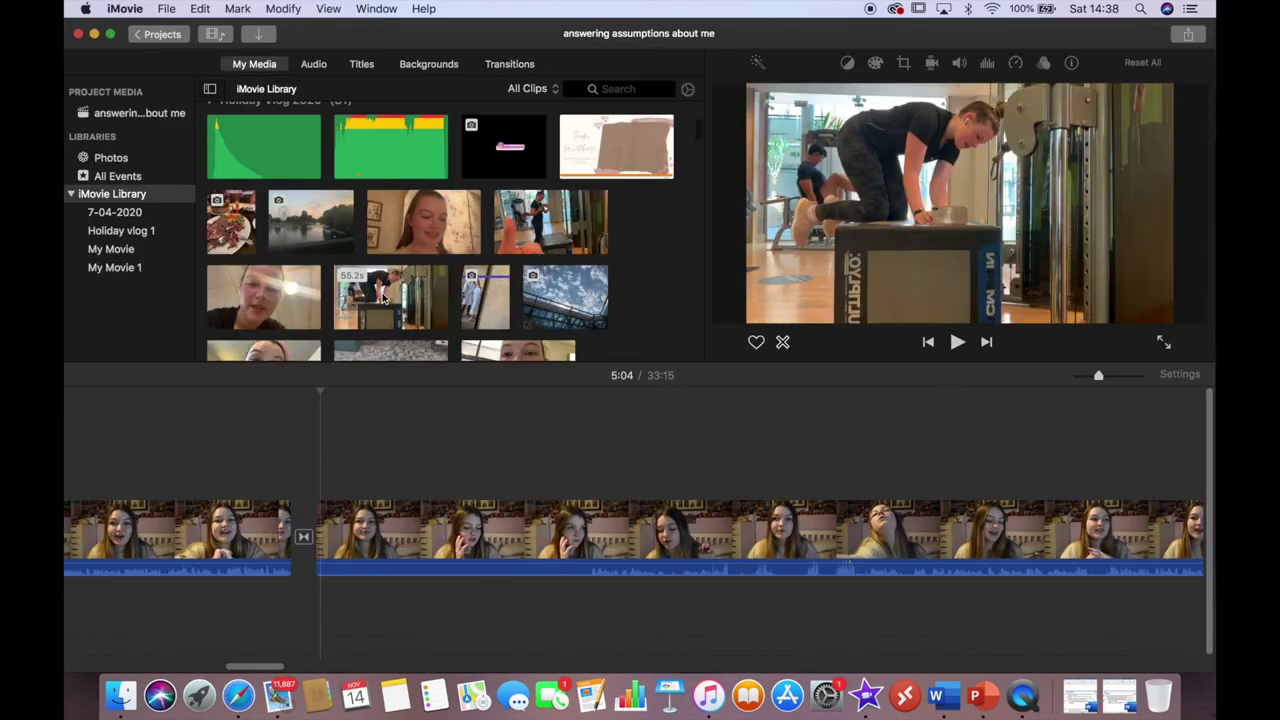
Find the 9.9 s green-screen Subscribe clip in the library and place it above the main footage shortly after the transition.
scroll(383, 298, down, 10)
scroll(413, 349, down, 10)
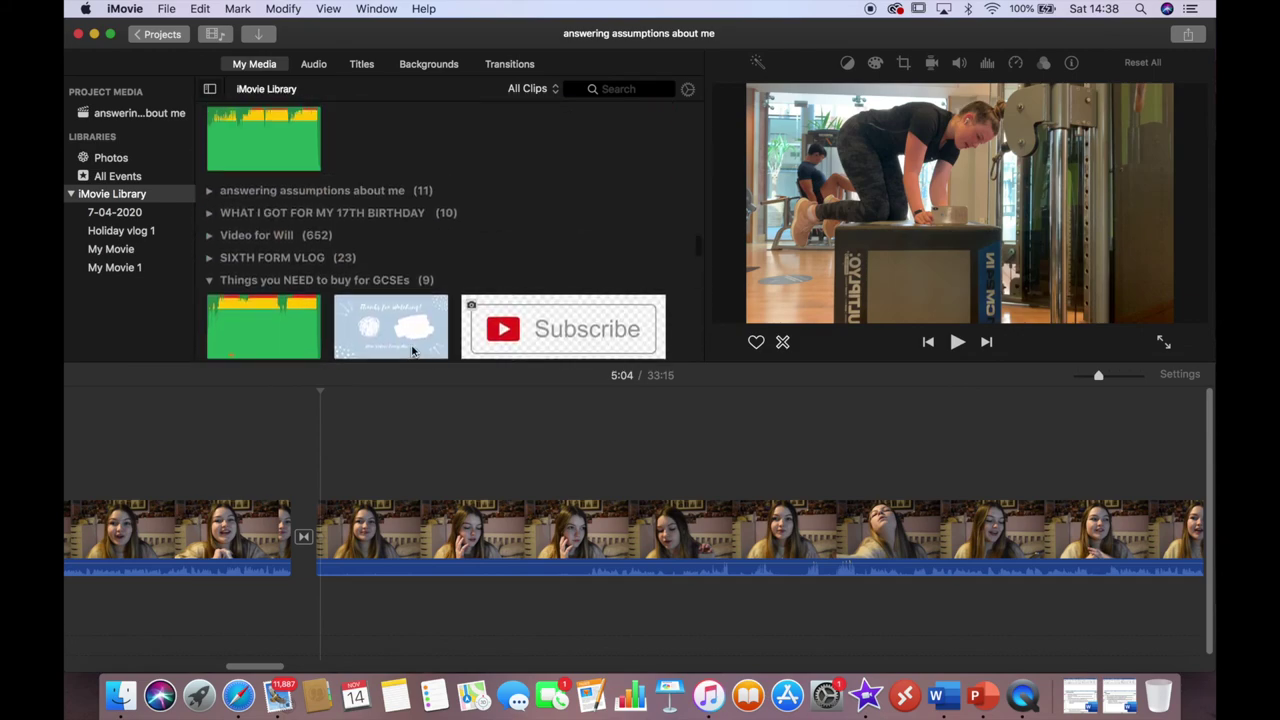
scroll(412, 349, up, 3)
scroll(416, 252, up, 10)
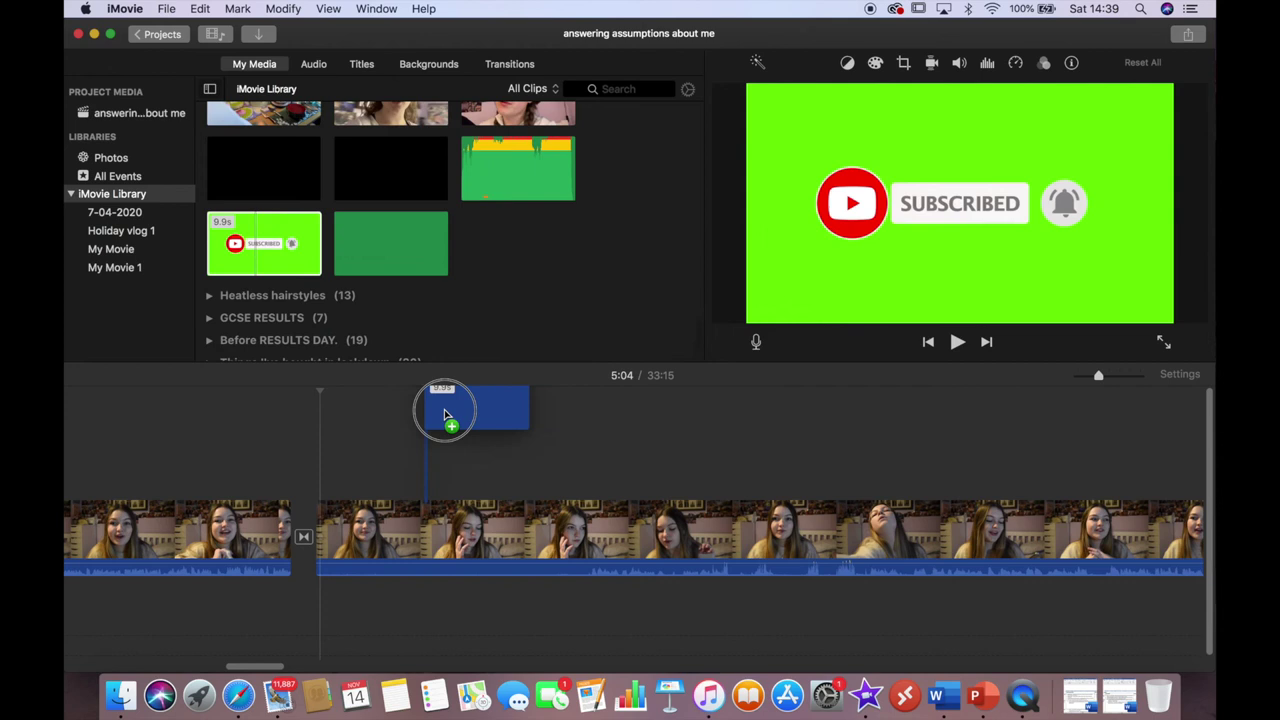
drag(443, 409, 460, 440)
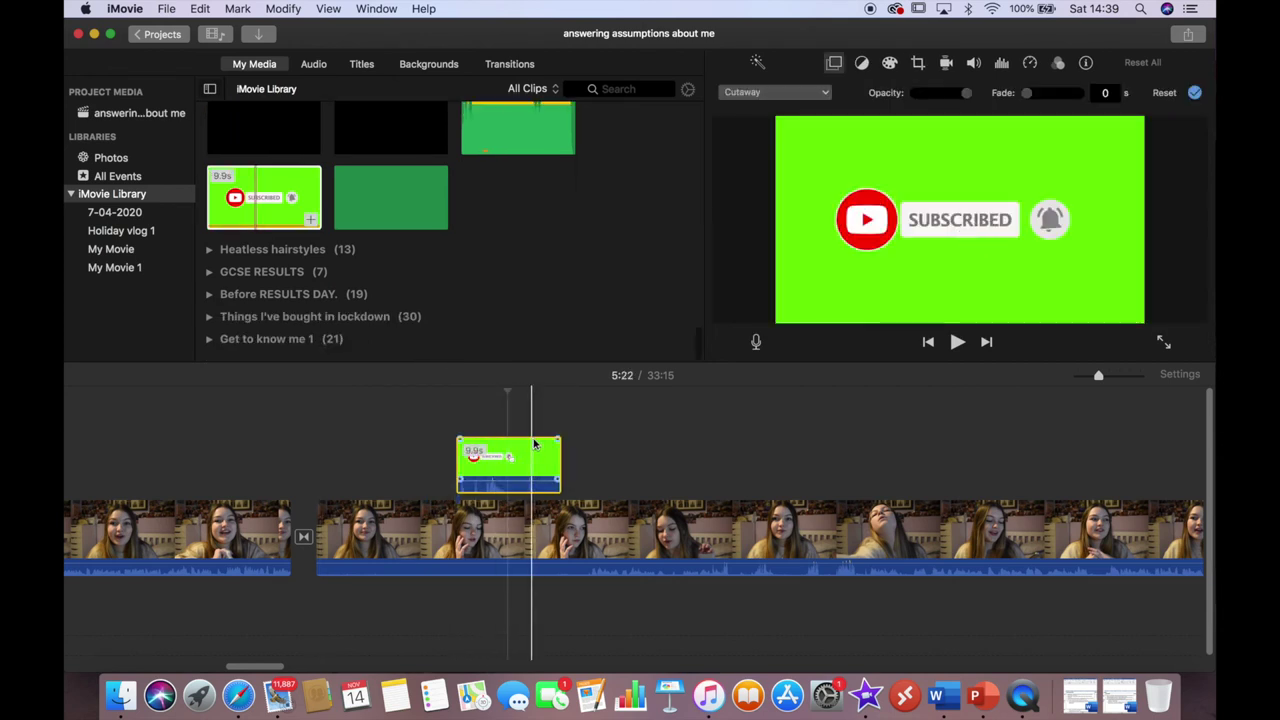
Set the Subscribe clip's overlay mode from Cutaway to Green/Blue Screen and play it back over the main footage.
click(447, 420)
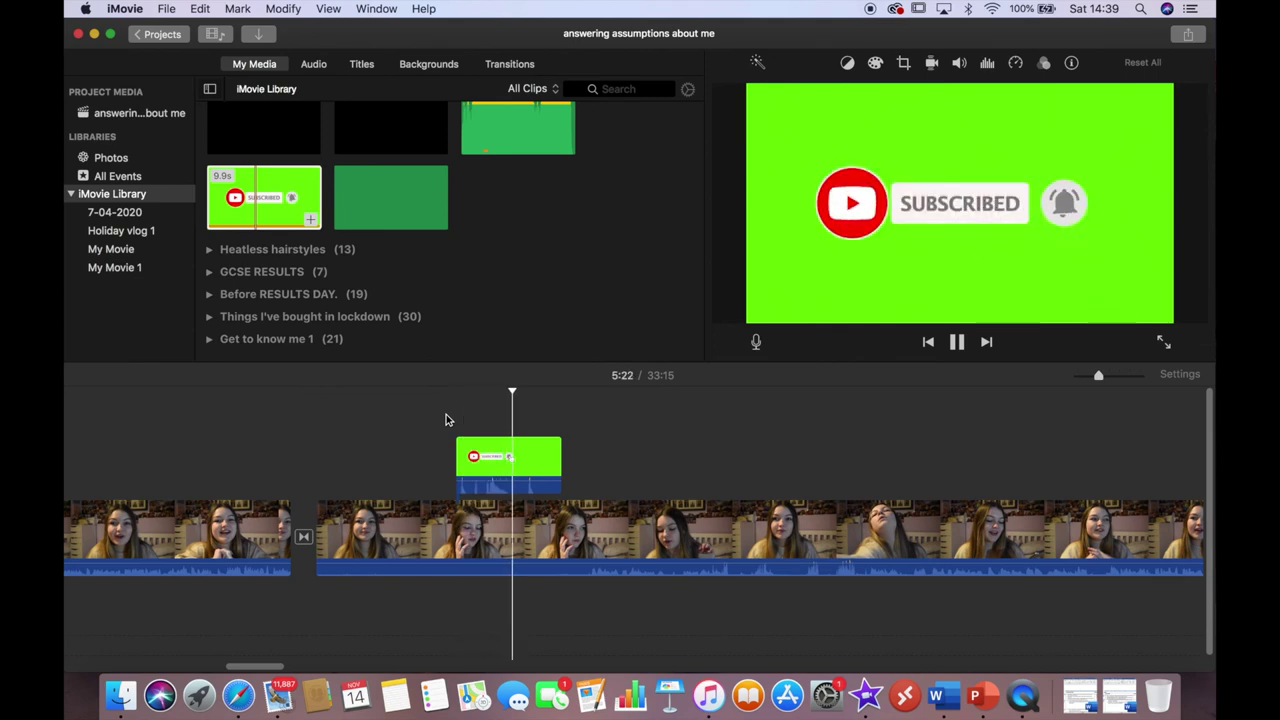
click(496, 463)
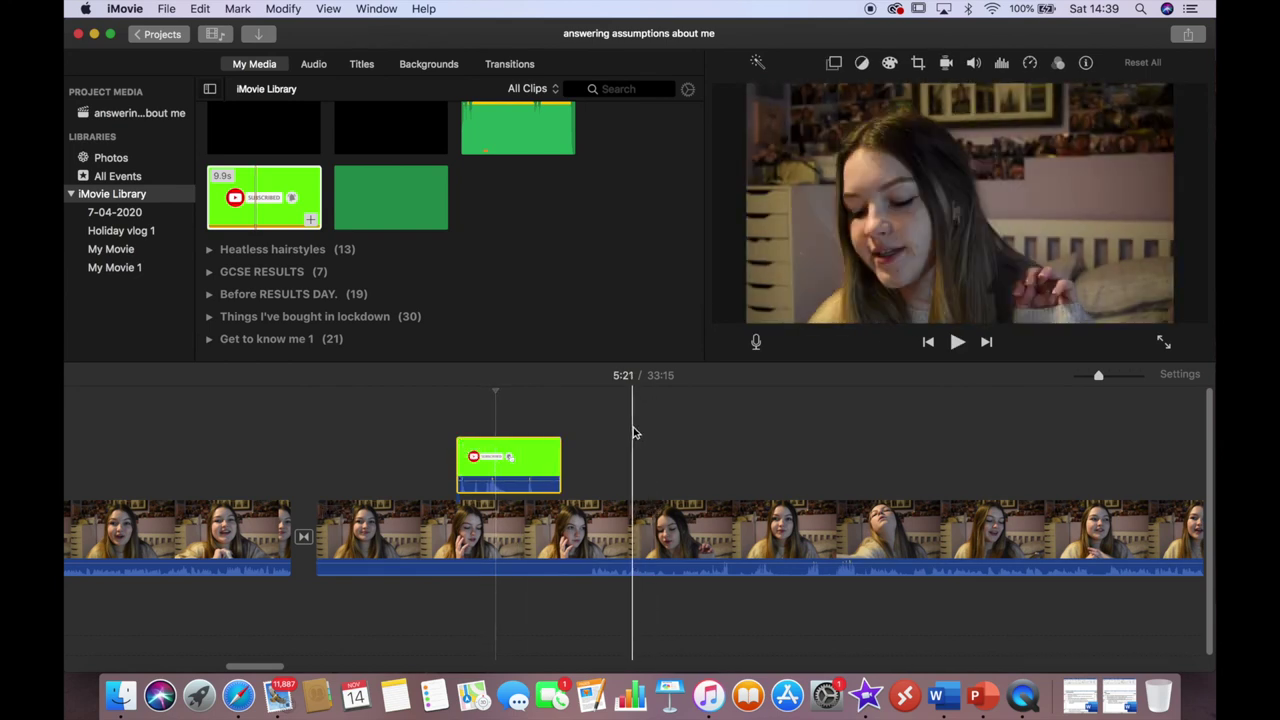
click(503, 458)
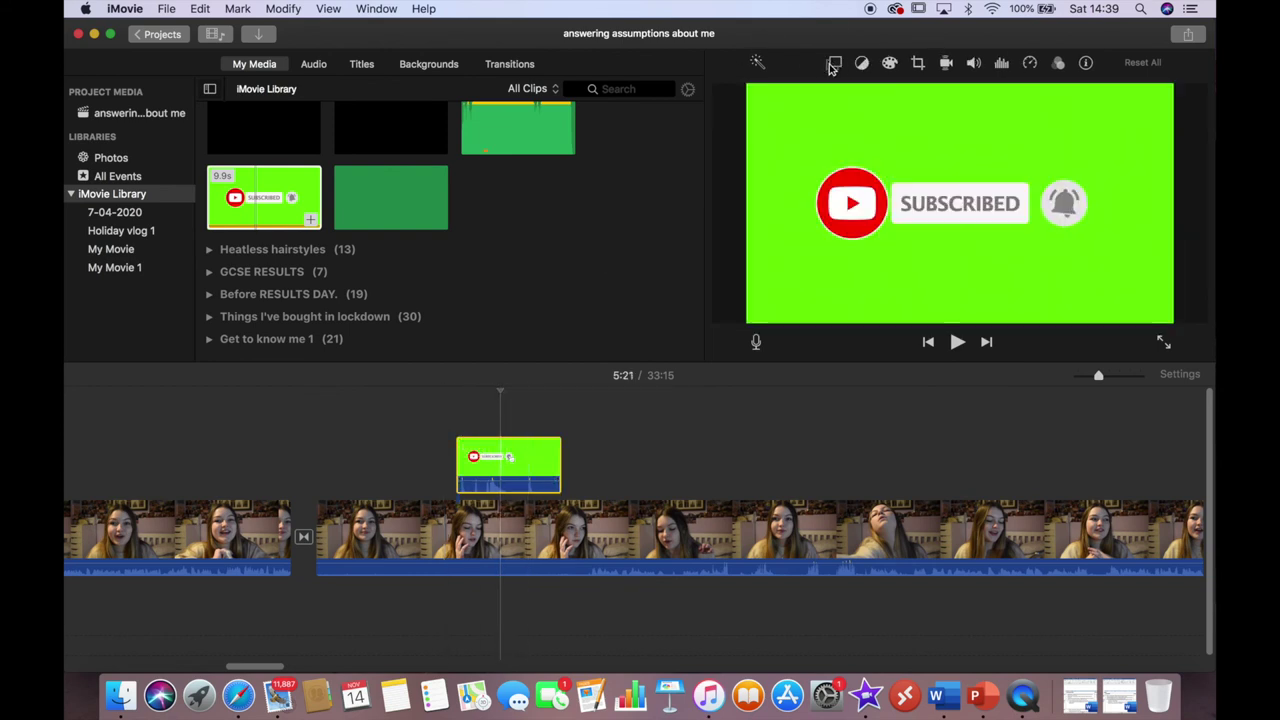
click(834, 63)
click(815, 92)
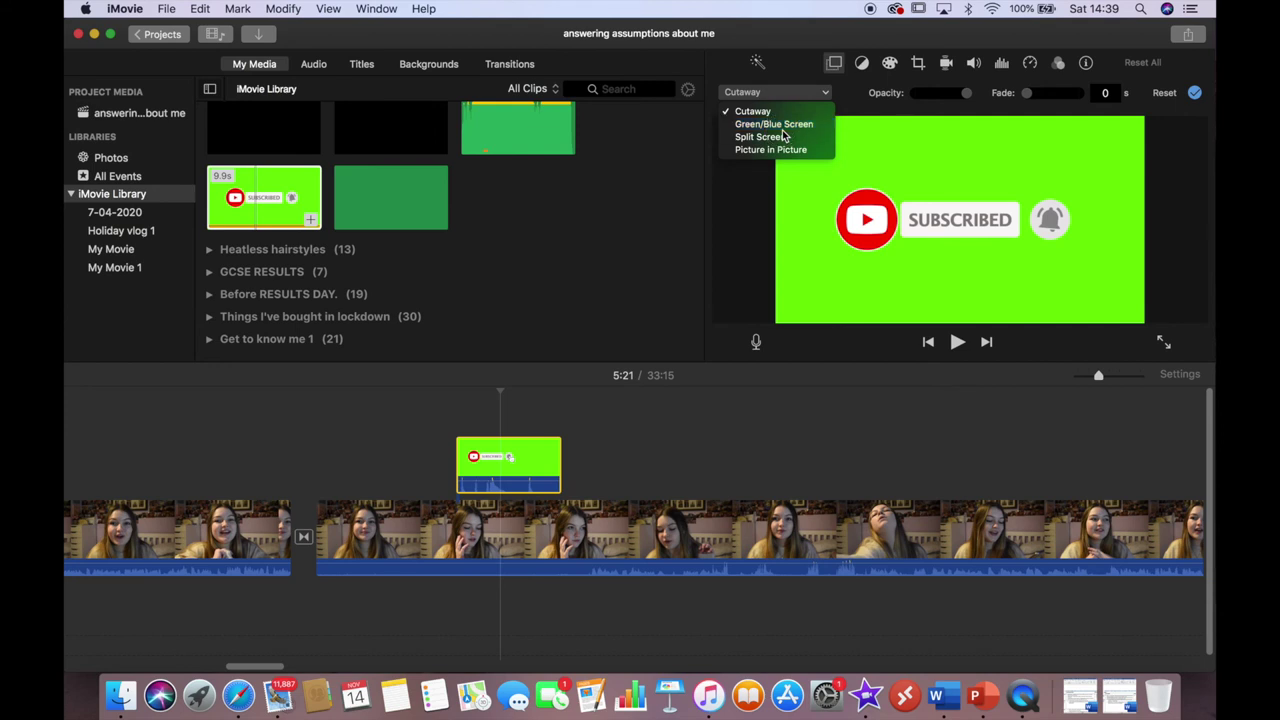
click(782, 125)
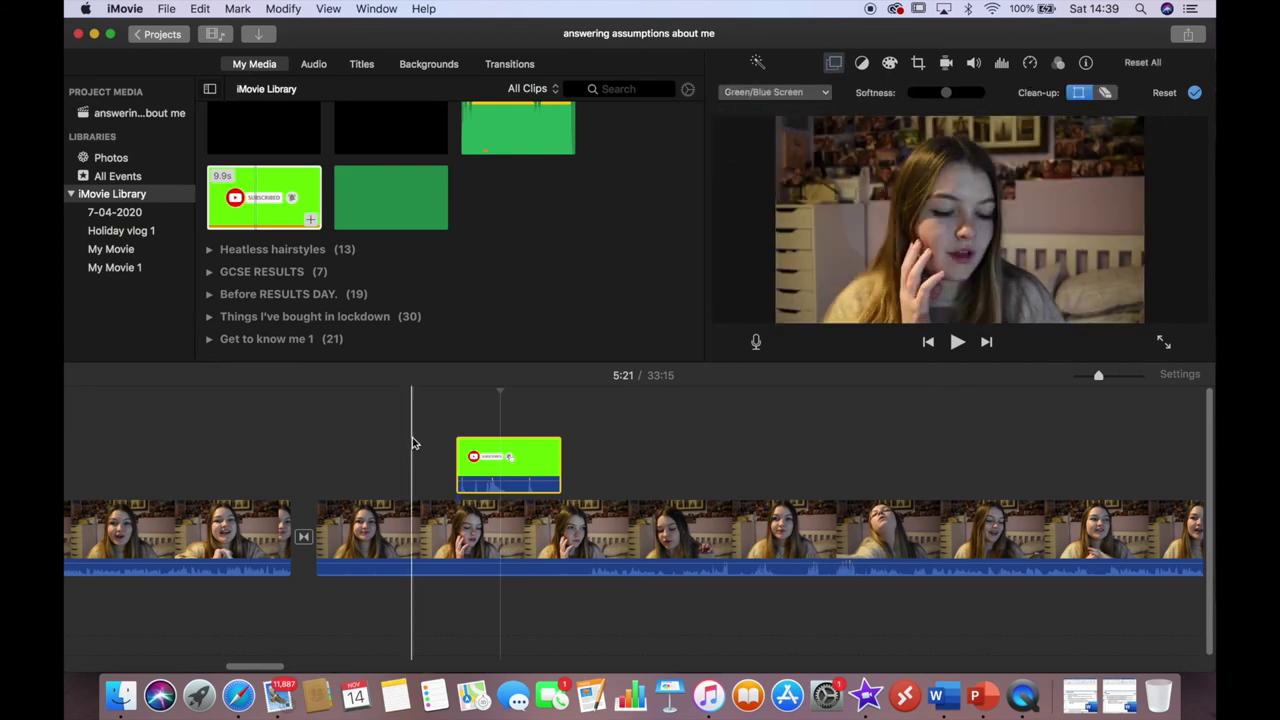
click(452, 405)
key(space)
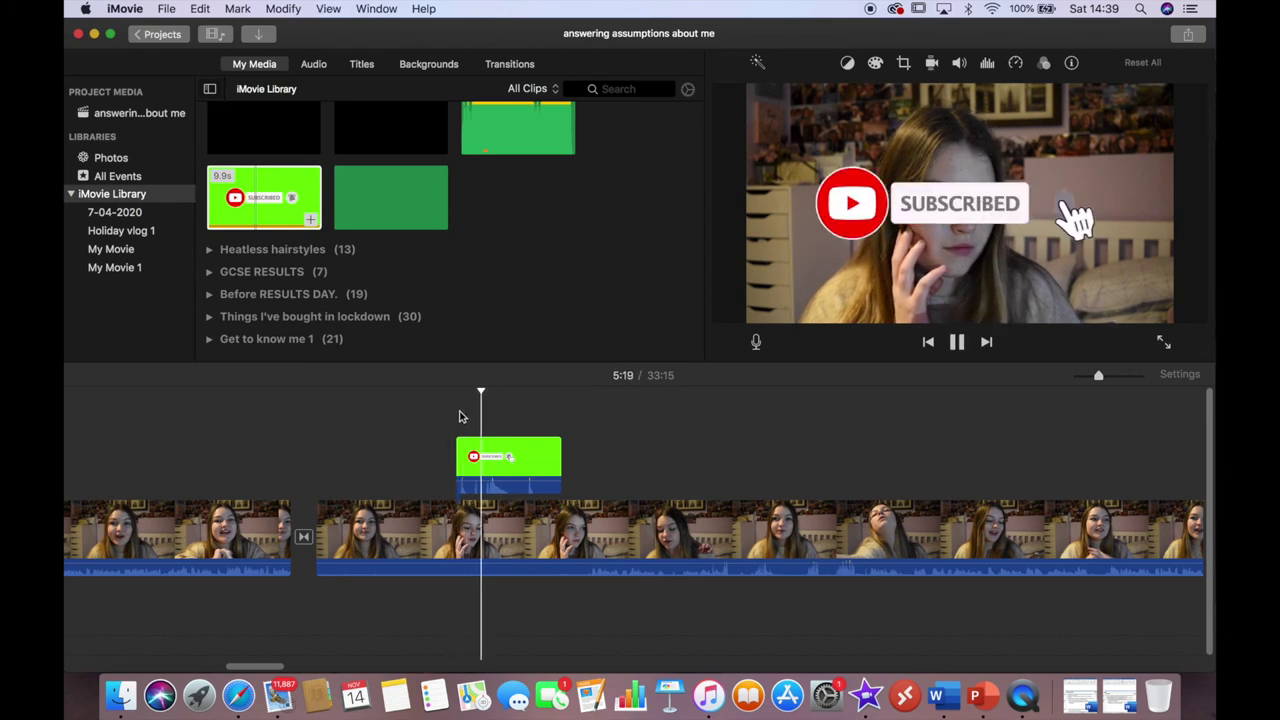
Try pulling the upper-right corner of the Subscribe overlay's clean-up crop inward, and return it to the frame's corner.
click(485, 460)
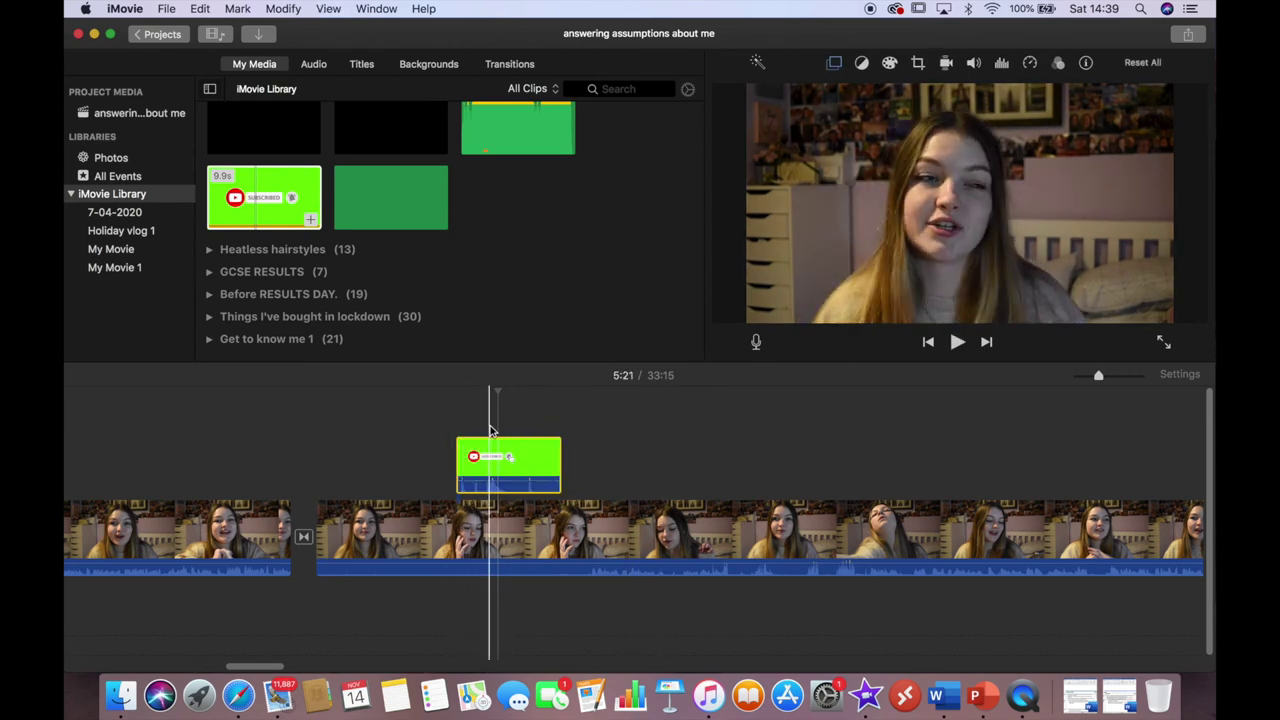
drag(1145, 120, 1032, 210)
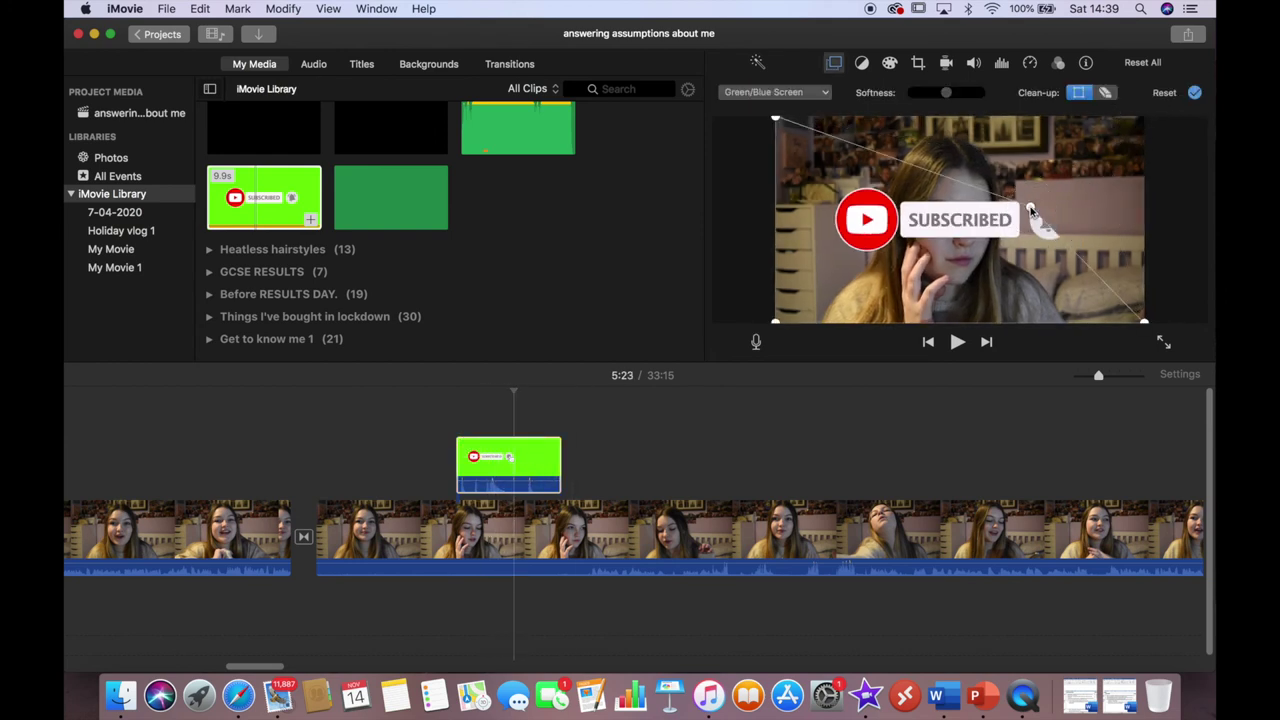
drag(1136, 113, 1150, 124)
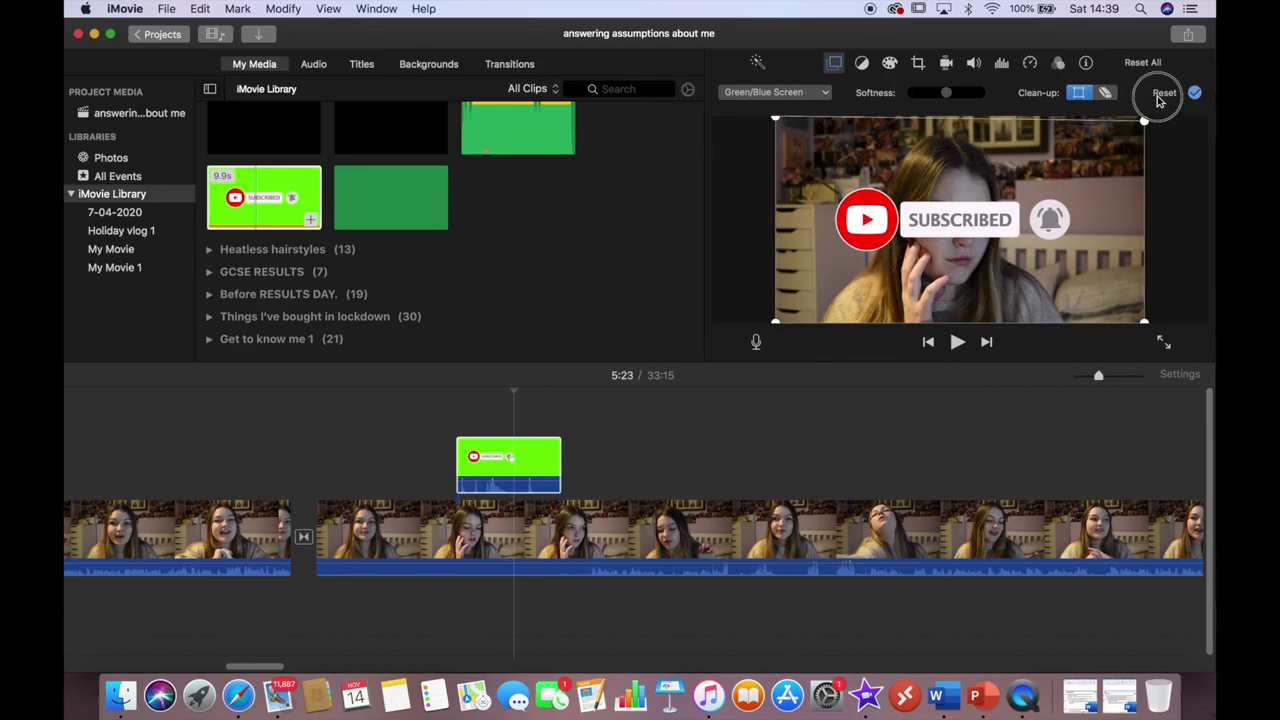